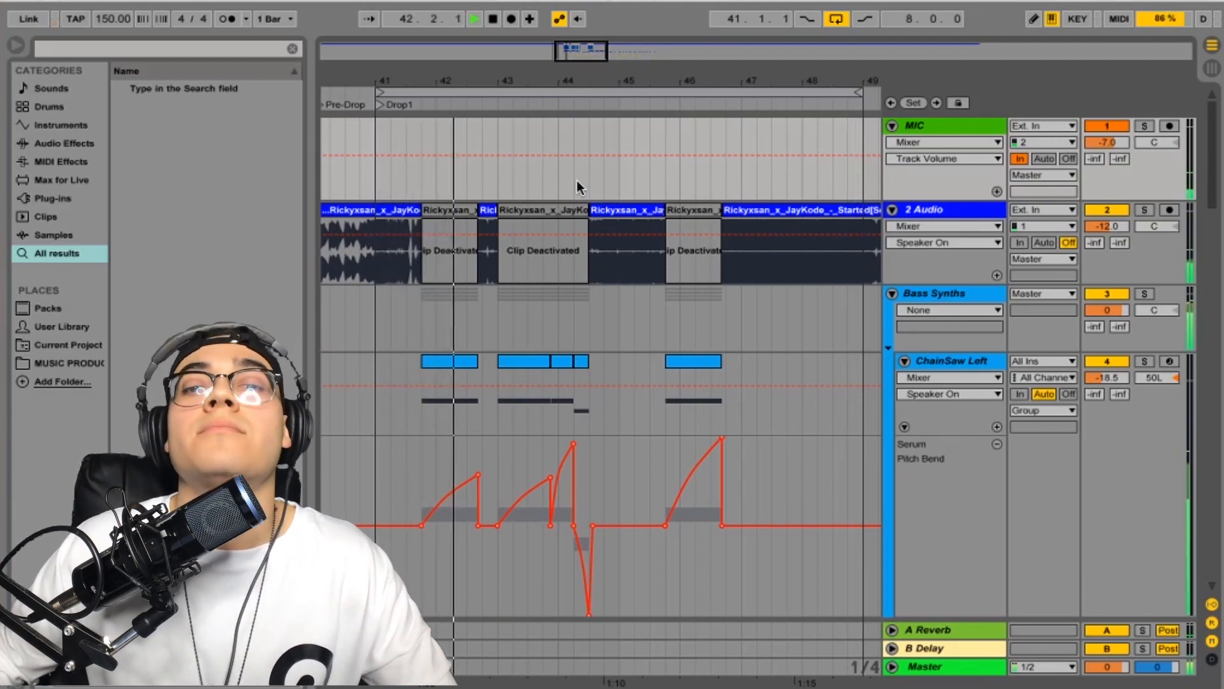
Solo the Bass Synths group during playback to hear it alone, and switch the solo off again.
{"action": "left_click", "coordinate": [1143, 293]}
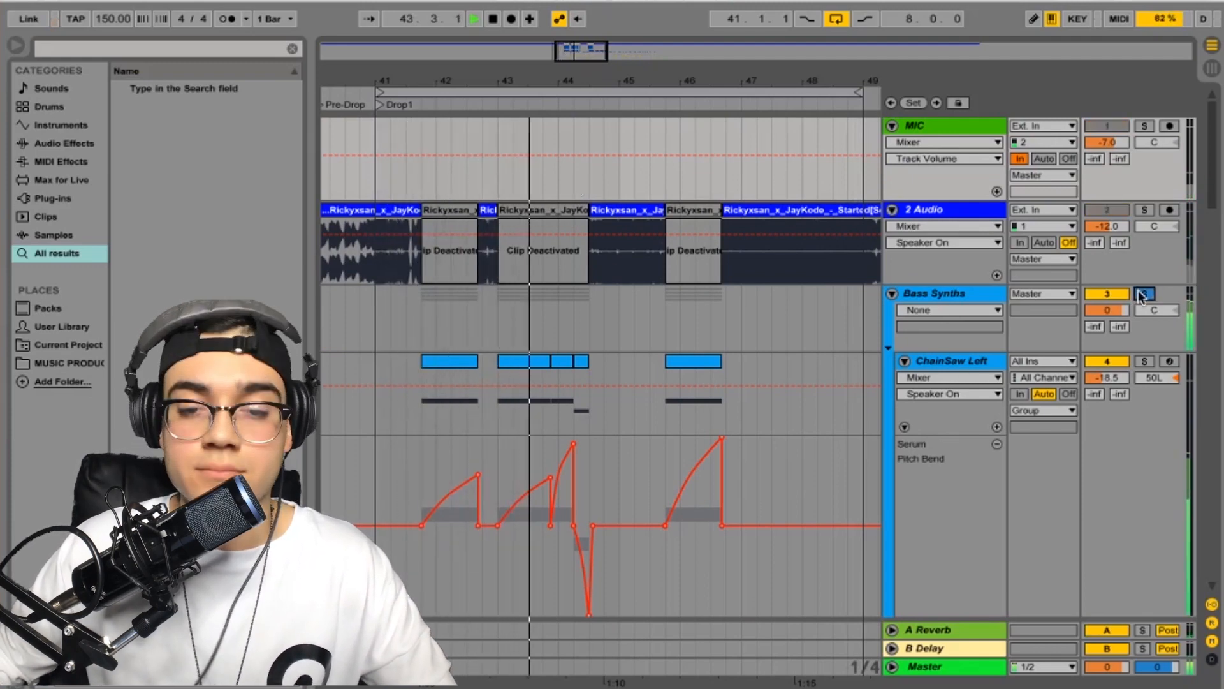
{"action": "left_click", "coordinate": [1143, 293]}
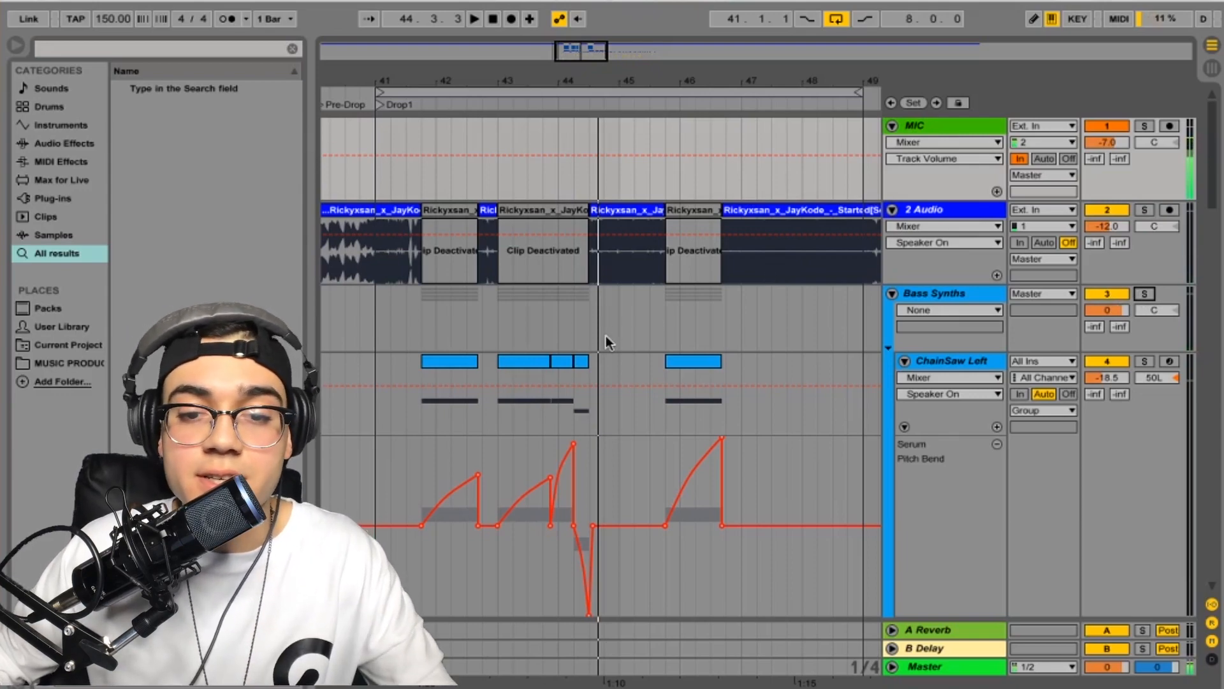
Examine the kick, snare and white noise clips near the start of Drop1 and how they line up with the bass clips.
{"action": "scroll", "coordinate": [590, 317], "scroll_direction": "down", "scroll_amount": 15}
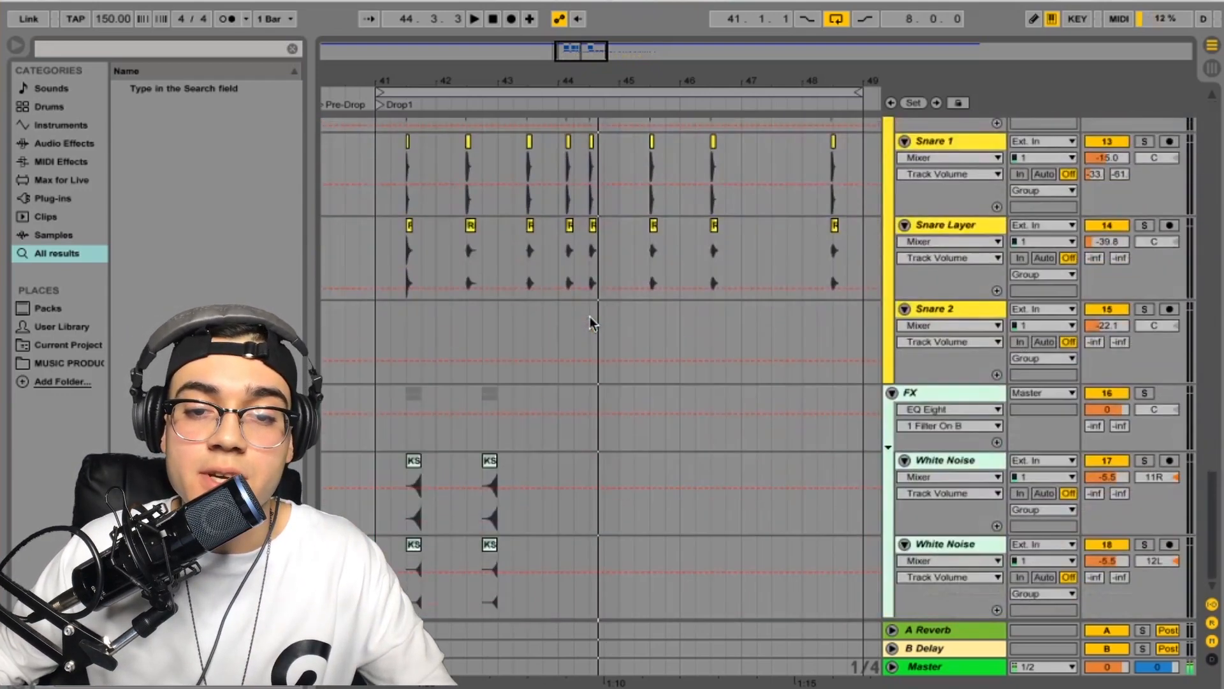
{"action": "left_click", "coordinate": [442, 269]}
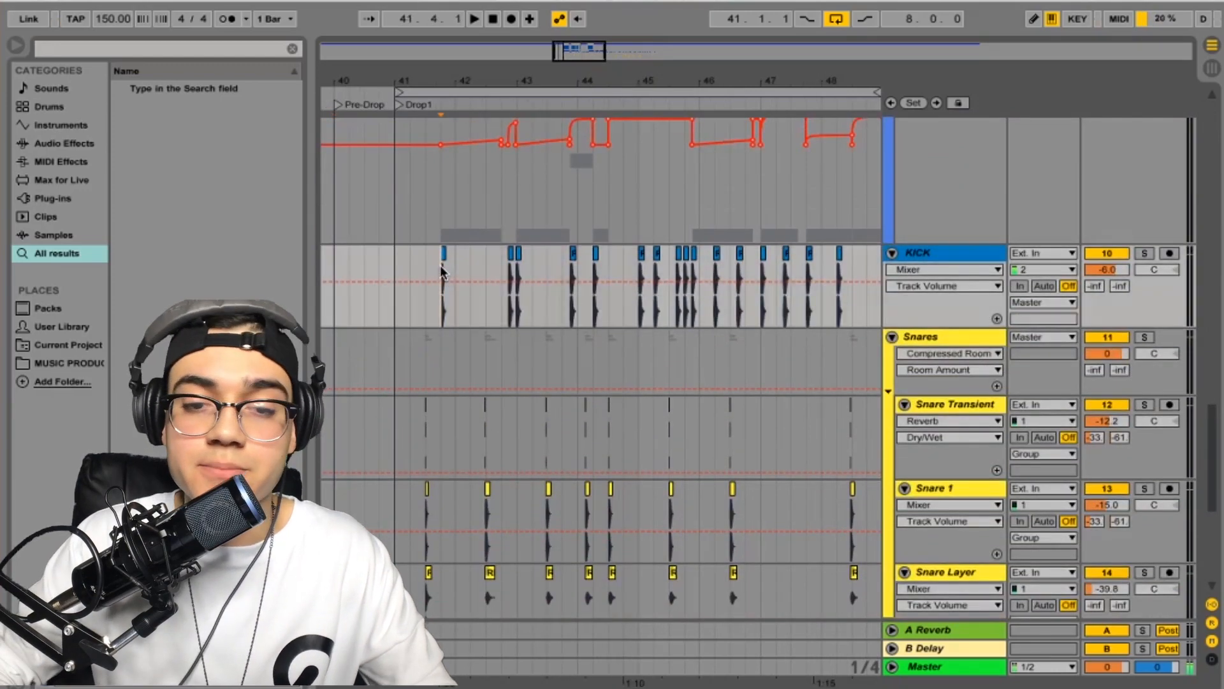
{"action": "scroll", "coordinate": [442, 272], "scroll_direction": "up", "scroll_amount": 10}
{"action": "scroll", "coordinate": [442, 272], "scroll_direction": "left", "scroll_amount": 3}
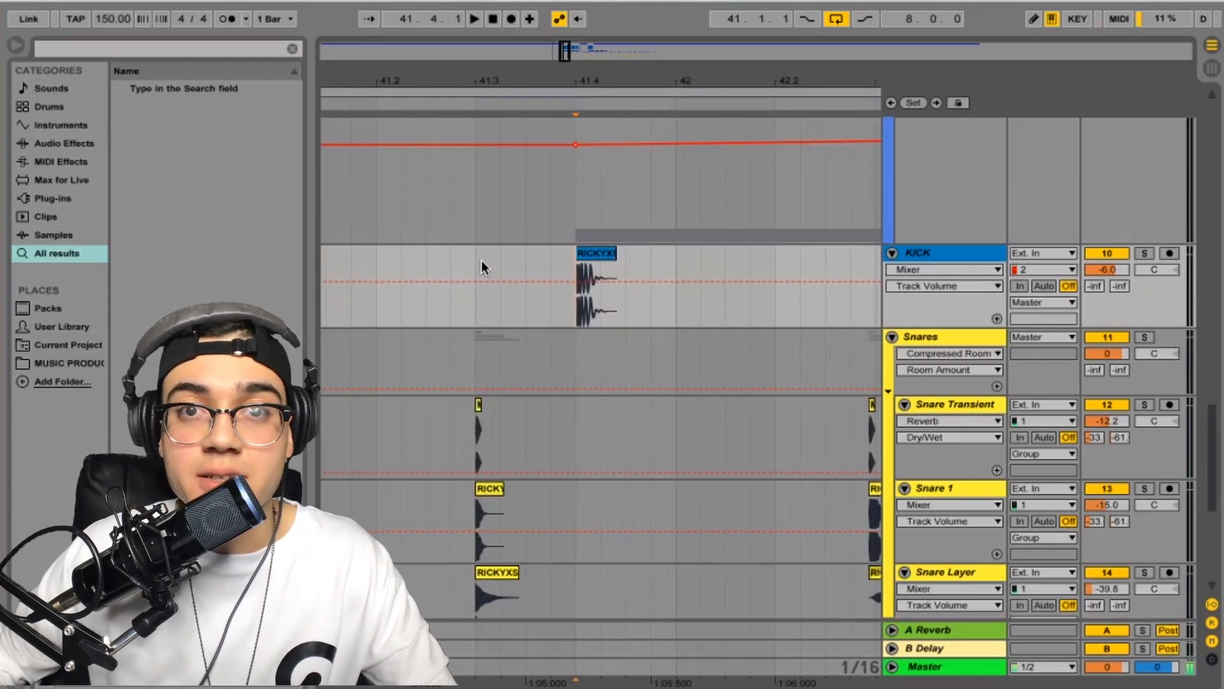
{"action": "scroll", "coordinate": [480, 261], "scroll_direction": "down", "scroll_amount": 5}
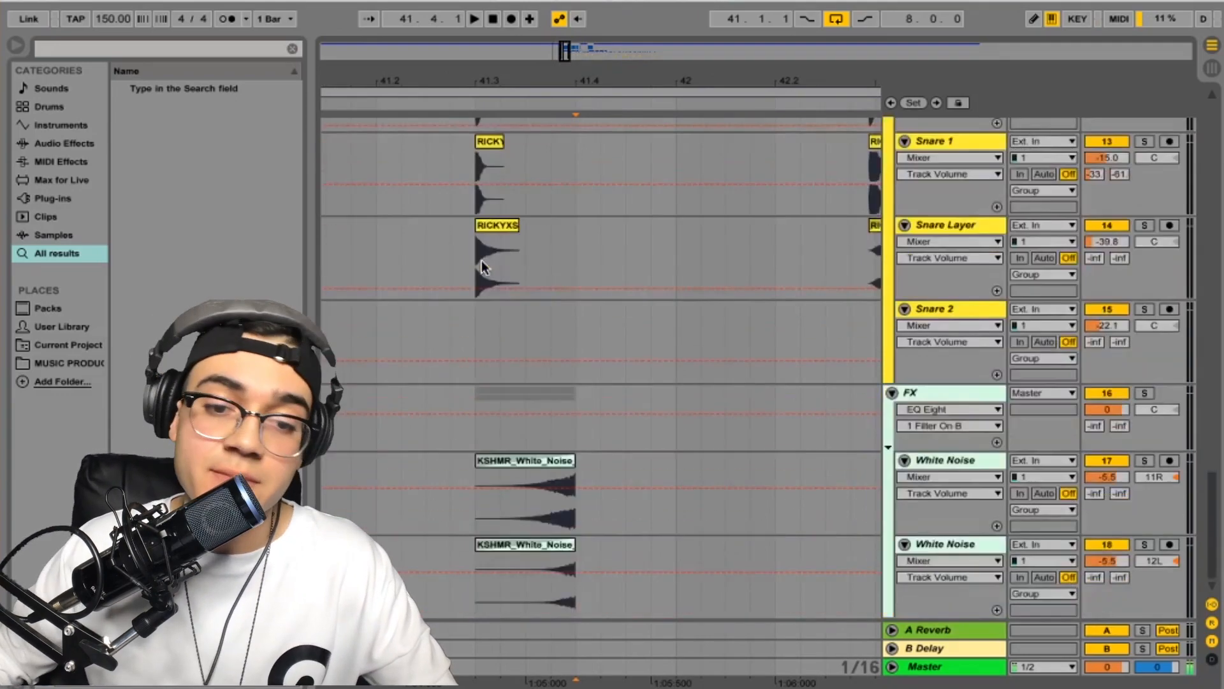
{"action": "scroll", "coordinate": [482, 266], "scroll_direction": "up", "scroll_amount": 15}
{"action": "key", "text": "minus"}
{"action": "key", "text": "minus"}
{"action": "scroll", "coordinate": [483, 266], "scroll_direction": "right", "scroll_amount": 3}
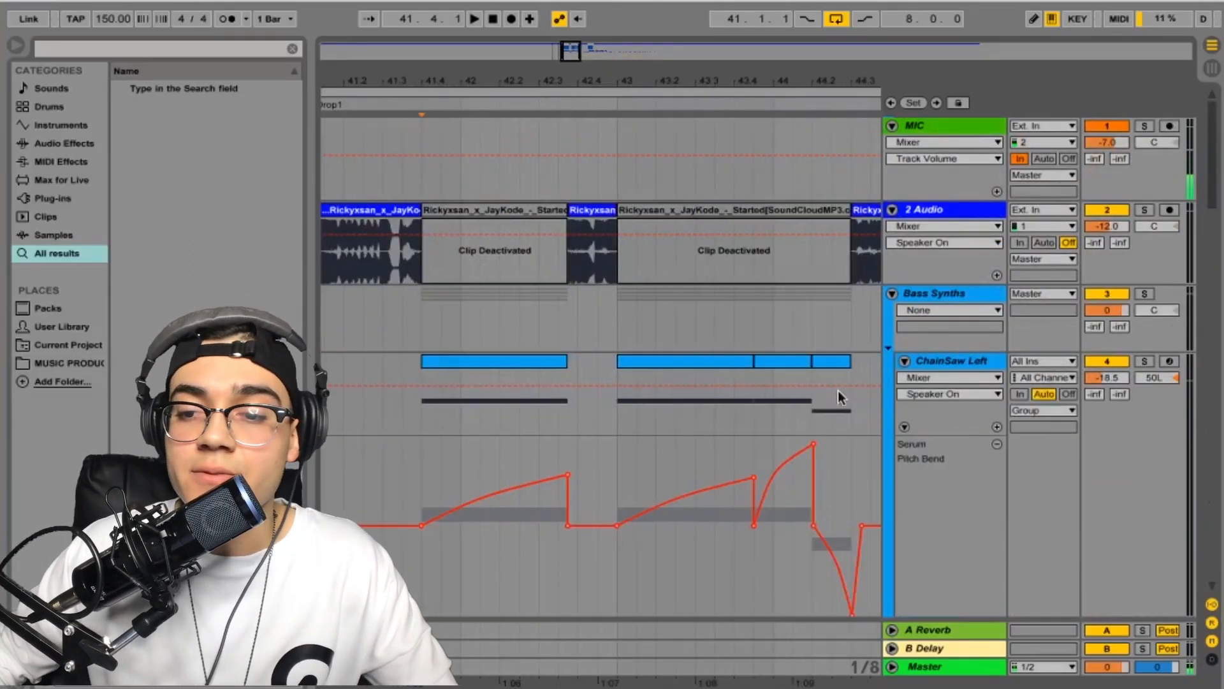
Solo the MIC track and the Bass Synths group, and play the first bass phrase from 41.4.
{"action": "left_click", "coordinate": [1146, 125]}
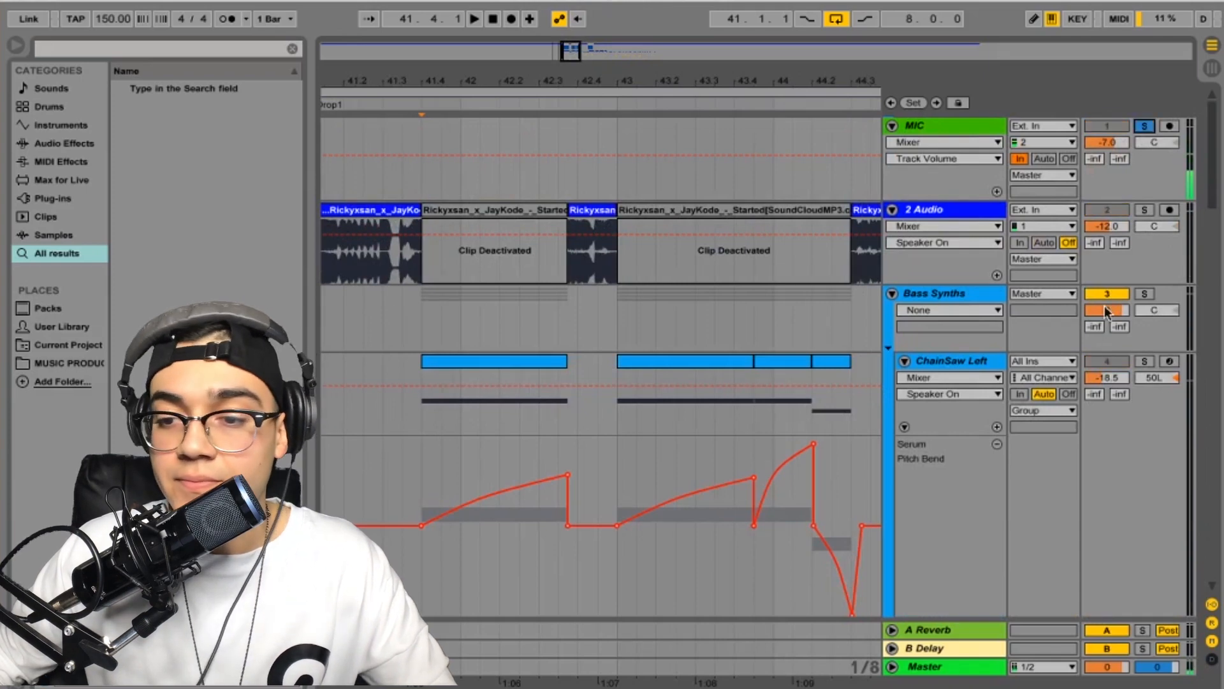
{"action": "left_click", "coordinate": [1148, 293]}
{"action": "left_click", "coordinate": [421, 304]}
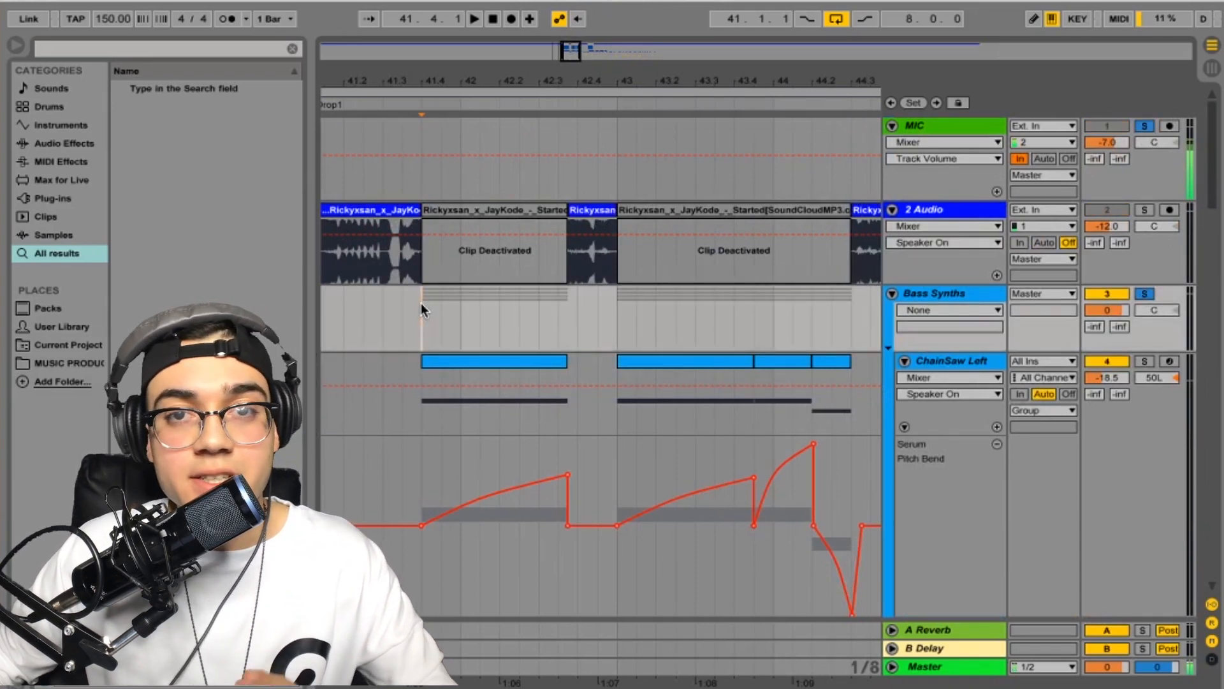
{"action": "key", "text": "space"}
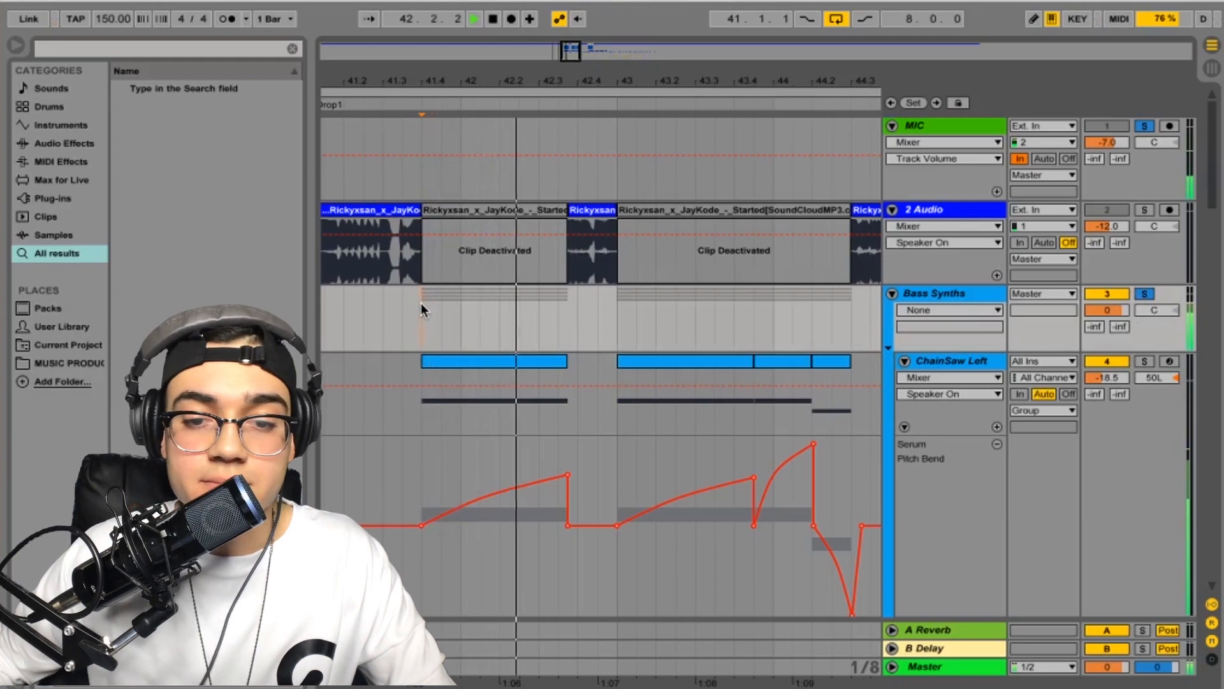
{"action": "key", "text": "space"}
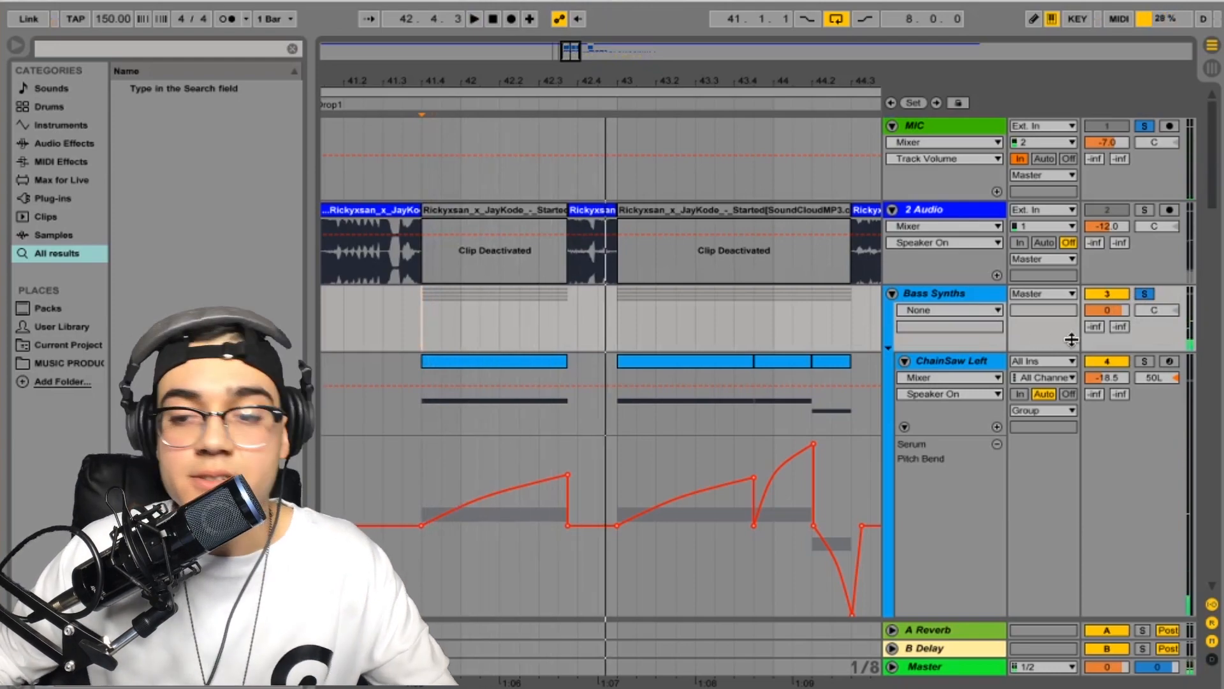
Solo the ChainSaw track inside the Bass Synths group and play its part.
{"action": "scroll", "coordinate": [1071, 336], "scroll_direction": "down", "scroll_amount": 5}
{"action": "scroll", "coordinate": [1071, 336], "scroll_direction": "down", "scroll_amount": 5}
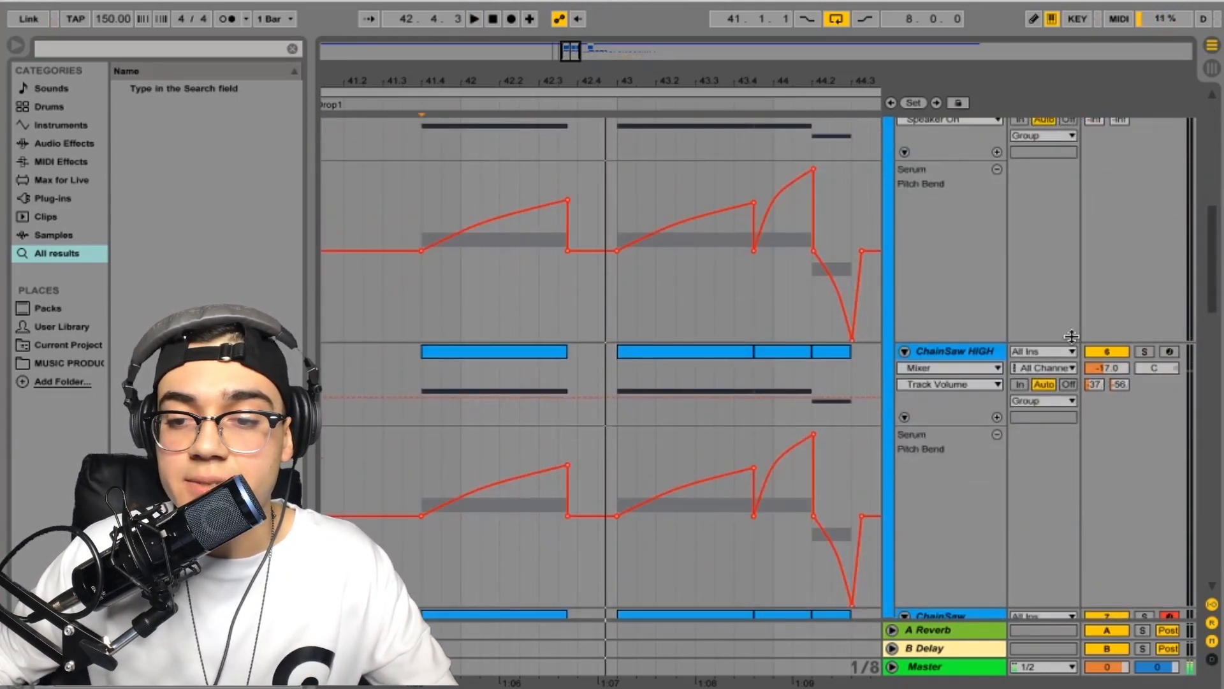
{"action": "scroll", "coordinate": [1071, 336], "scroll_direction": "down", "scroll_amount": 6}
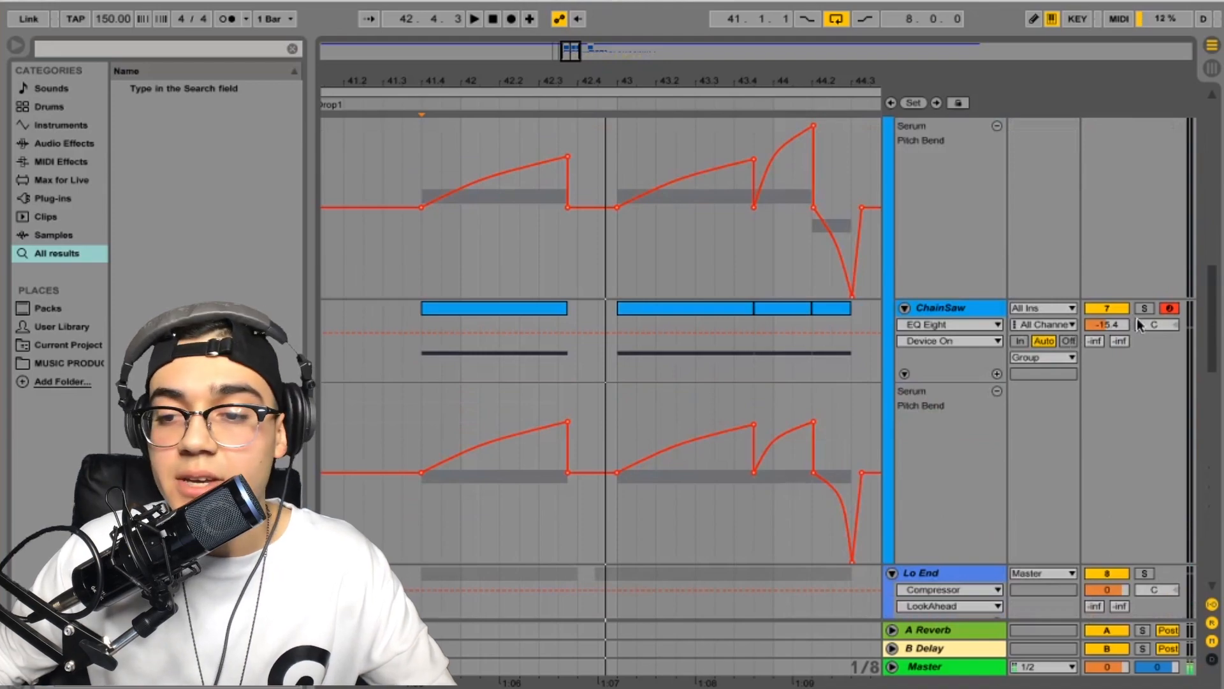
{"action": "left_click", "coordinate": [1145, 308]}
{"action": "key", "text": "space"}
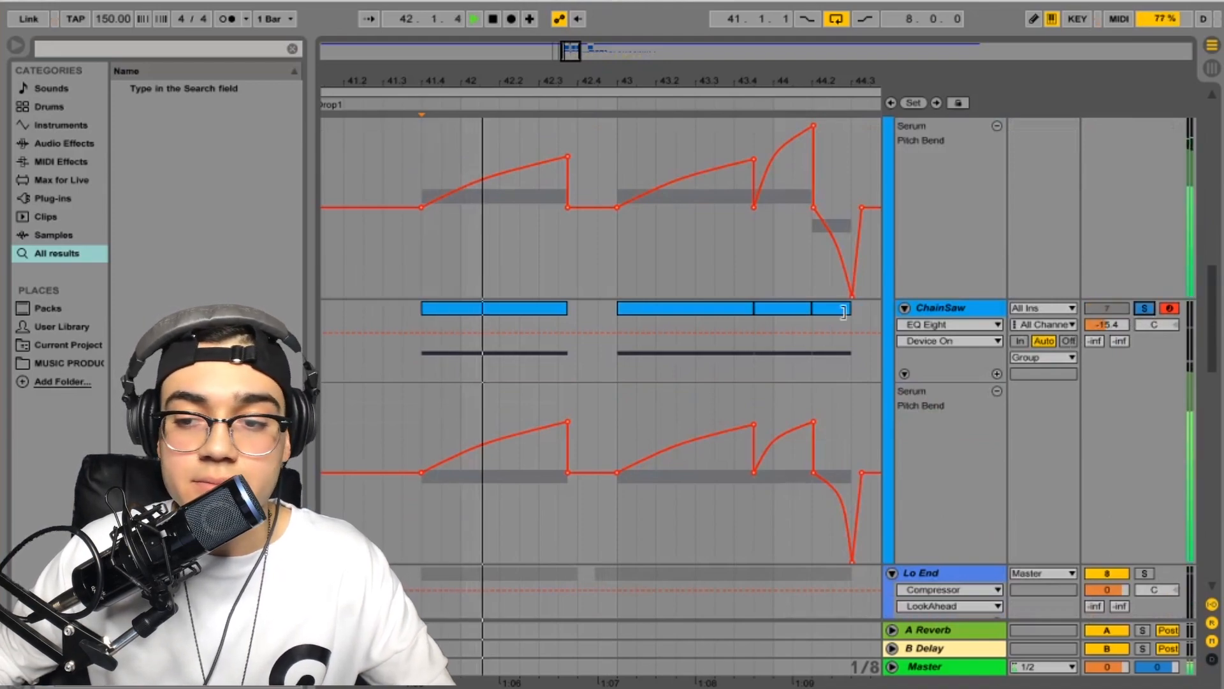
Show the ChainSaw track's device chain and turn off PHAT RACK, MSED, EQ Eight and Kompany OTT.
{"action": "scroll", "coordinate": [836, 305], "scroll_direction": "up", "scroll_amount": 12}
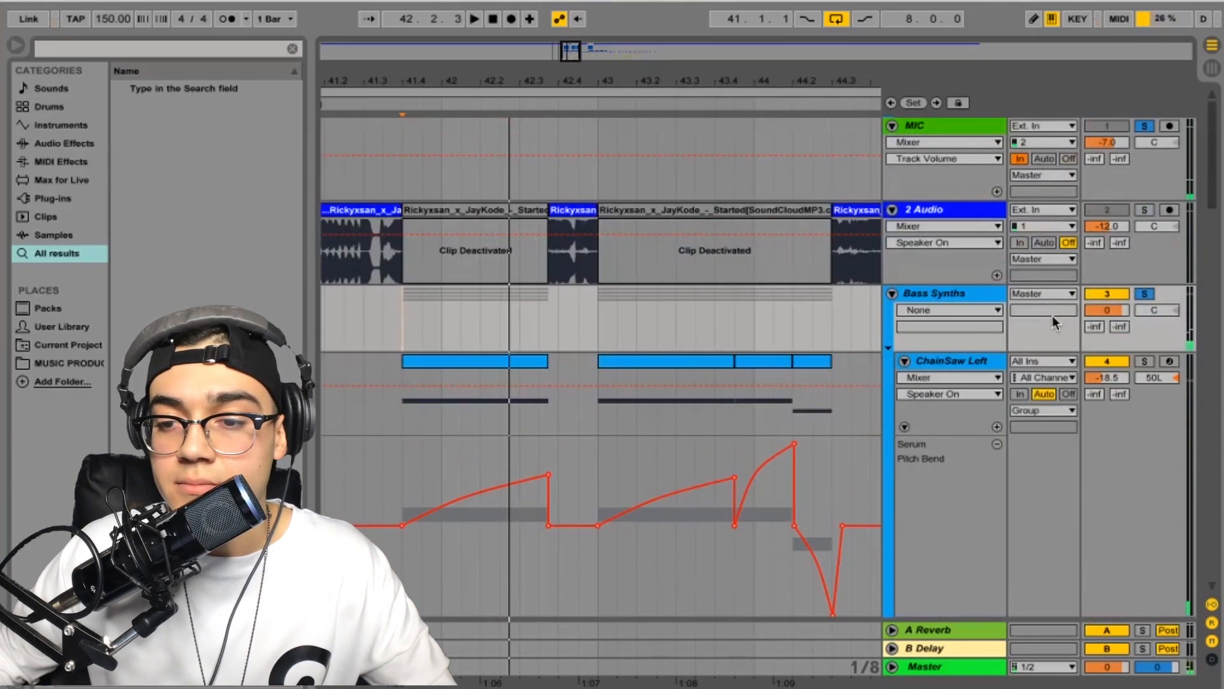
{"action": "scroll", "coordinate": [1082, 336], "scroll_direction": "down", "scroll_amount": 10}
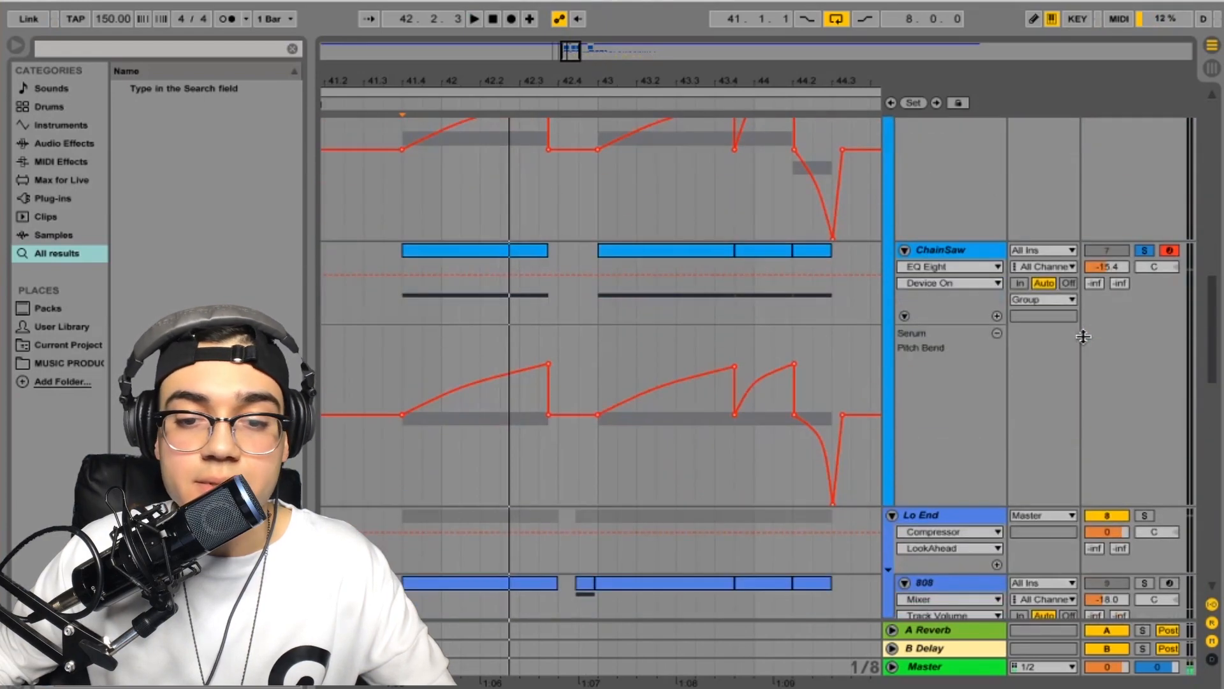
{"action": "double_click", "coordinate": [954, 250]}
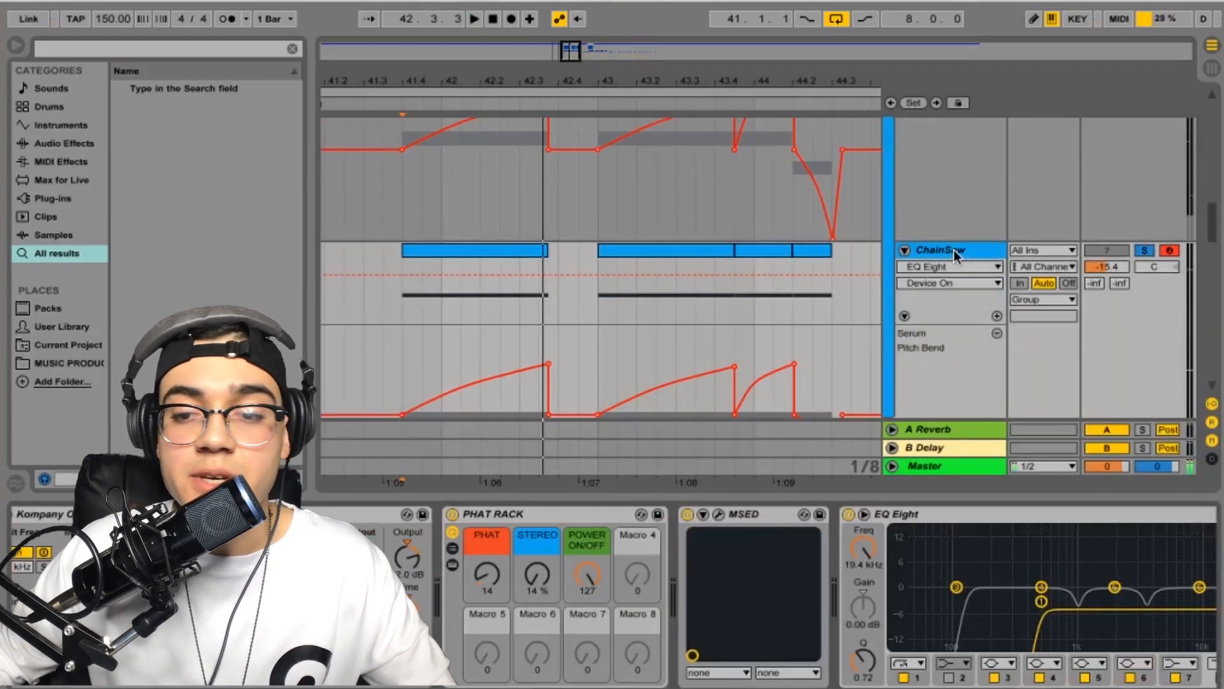
{"action": "left_click", "coordinate": [452, 514]}
{"action": "left_click", "coordinate": [687, 513]}
{"action": "left_click", "coordinate": [849, 514]}
{"action": "scroll", "coordinate": [869, 564], "scroll_direction": "right", "scroll_amount": 4}
{"action": "scroll", "coordinate": [869, 564], "scroll_direction": "left", "scroll_amount": 8}
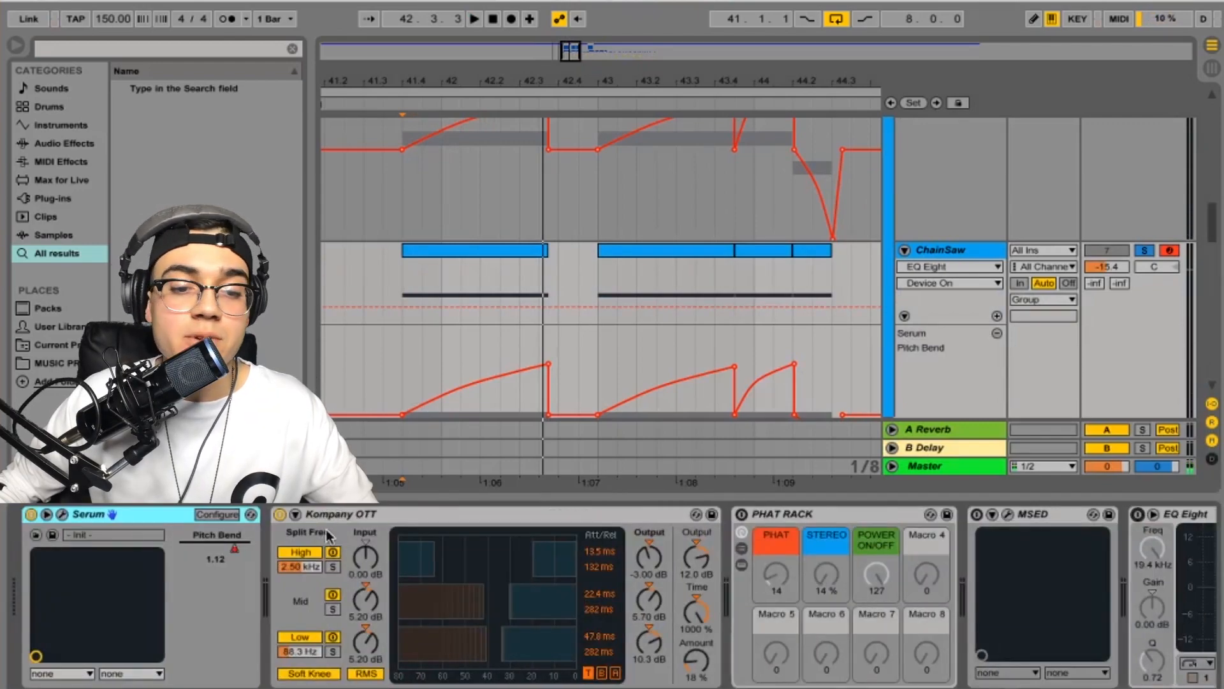
{"action": "left_click", "coordinate": [281, 514]}
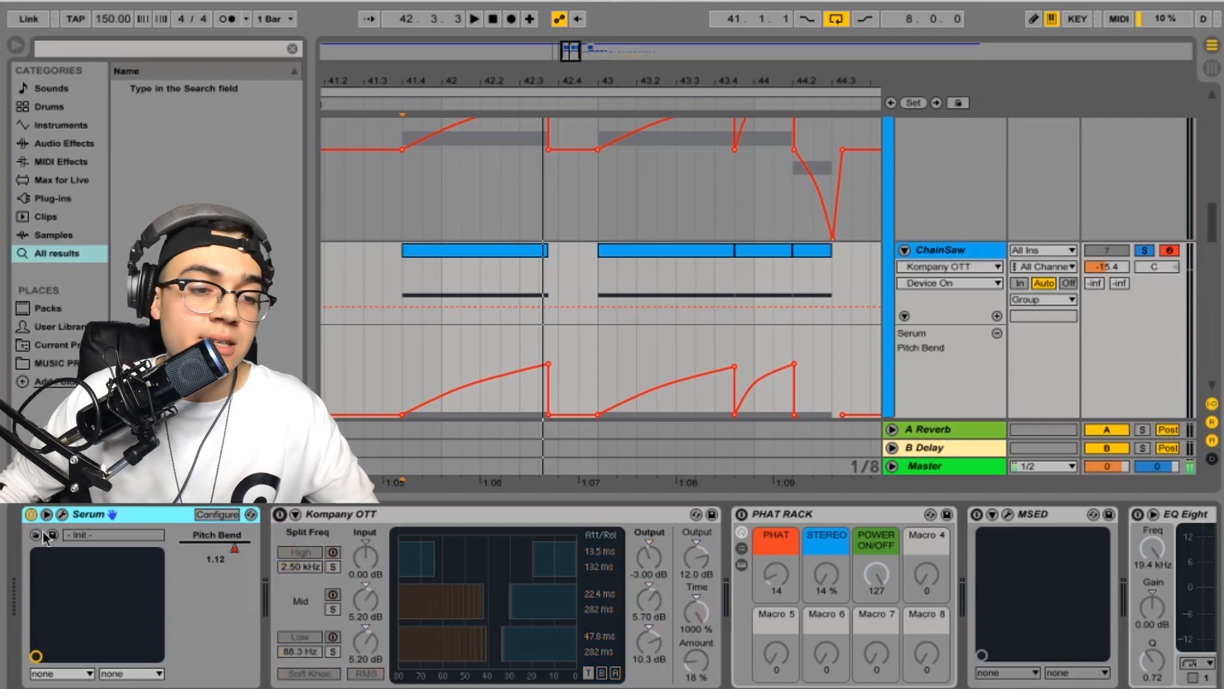
Open the ChainSaw track's Serum editor, play the unprocessed sound and reposition the Serum window.
{"action": "left_click", "coordinate": [62, 514]}
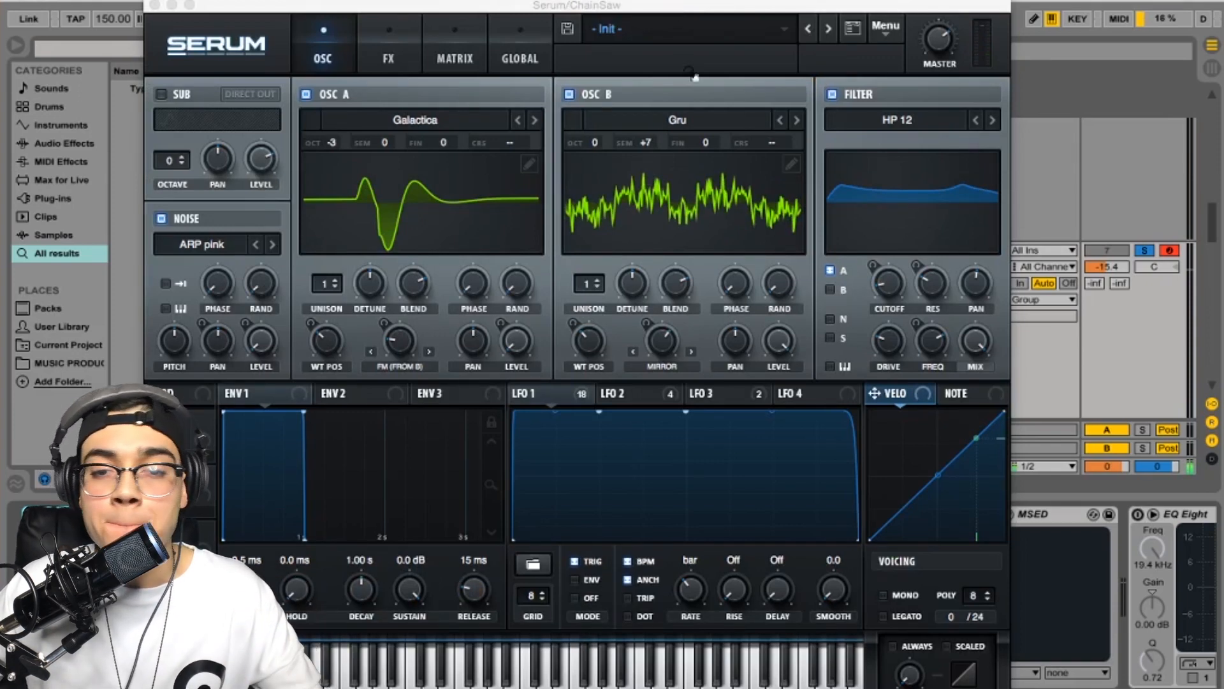
{"action": "key", "text": "space"}
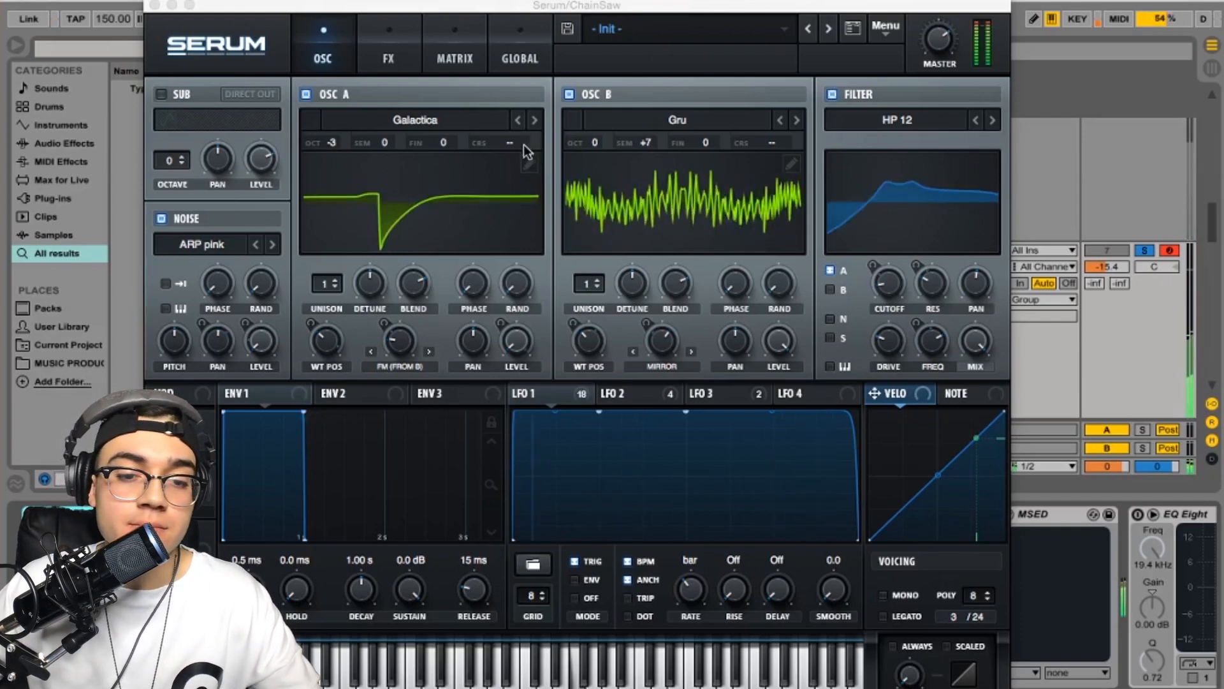
{"action": "left_click_drag", "start_coordinate": [456, 6], "coordinate": [1019, 360]}
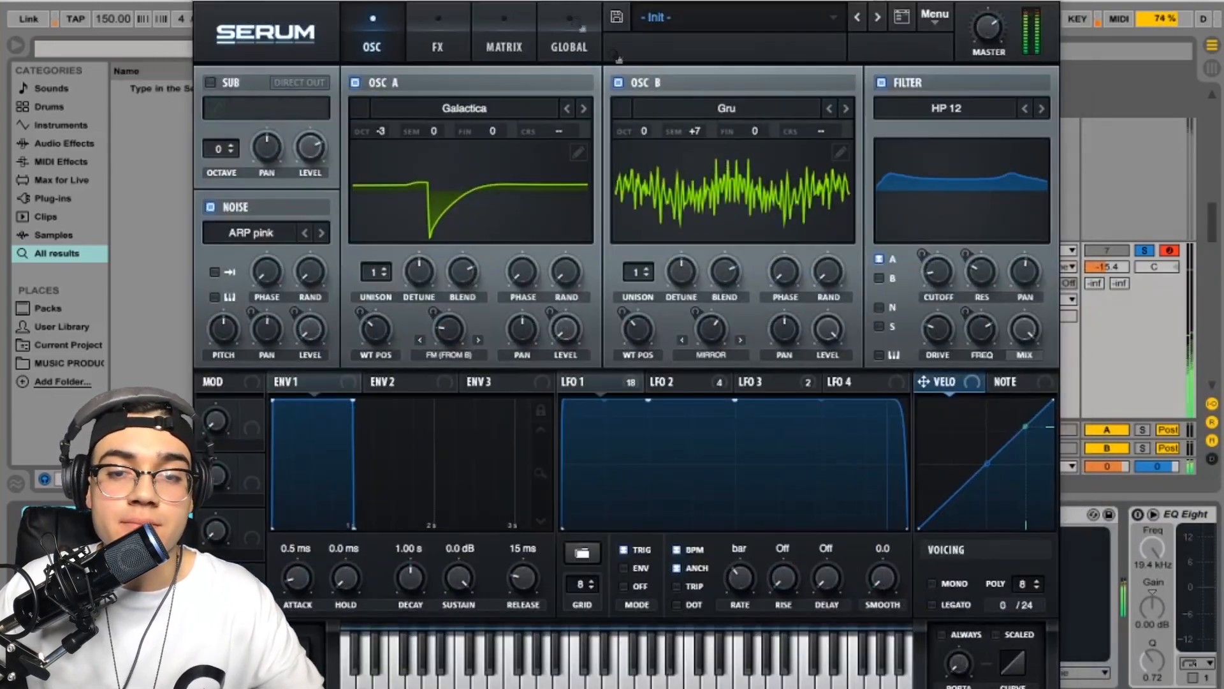
Turn off Serum's oscillator B, filter and noise to hear oscillator A alone, and re-enable them one by one.
{"action": "left_click", "coordinate": [618, 82]}
{"action": "left_click", "coordinate": [881, 83]}
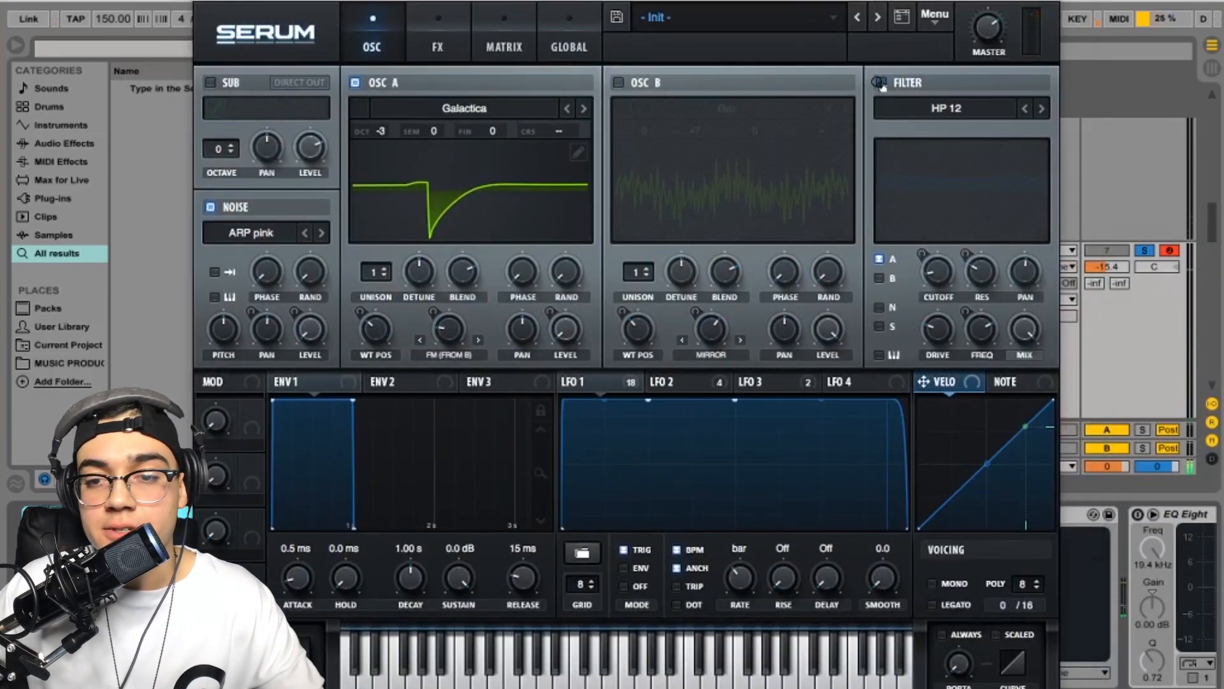
{"action": "left_click", "coordinate": [210, 206]}
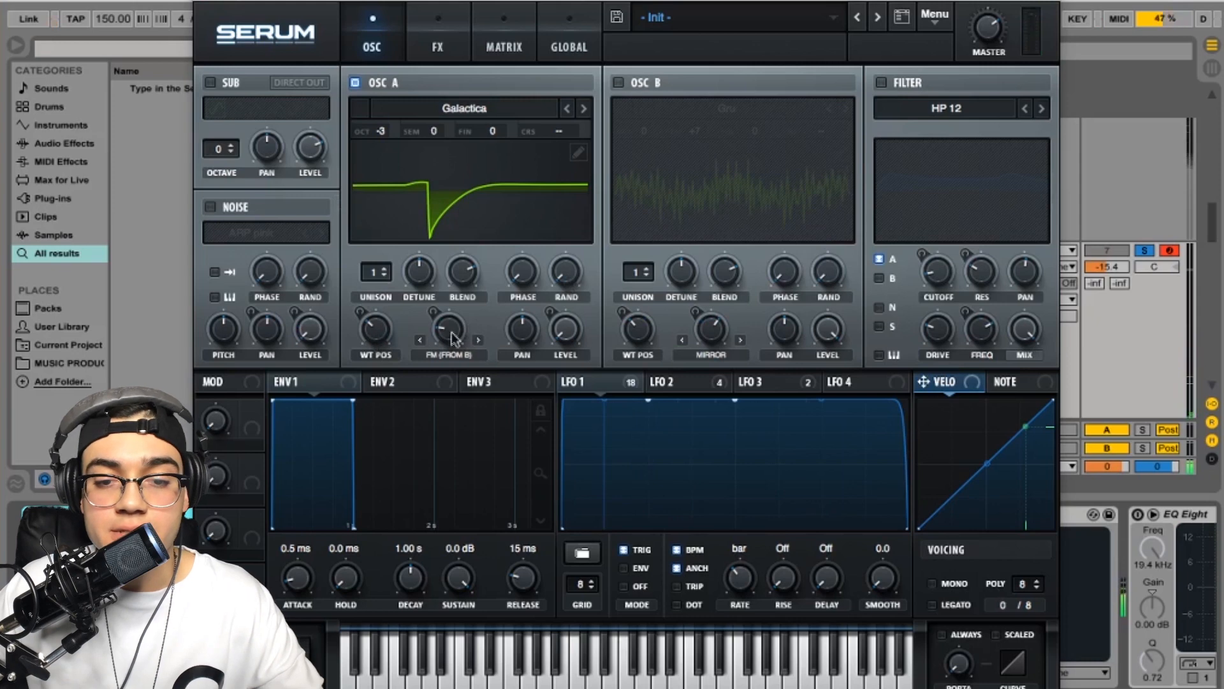
{"action": "left_click", "coordinate": [618, 82]}
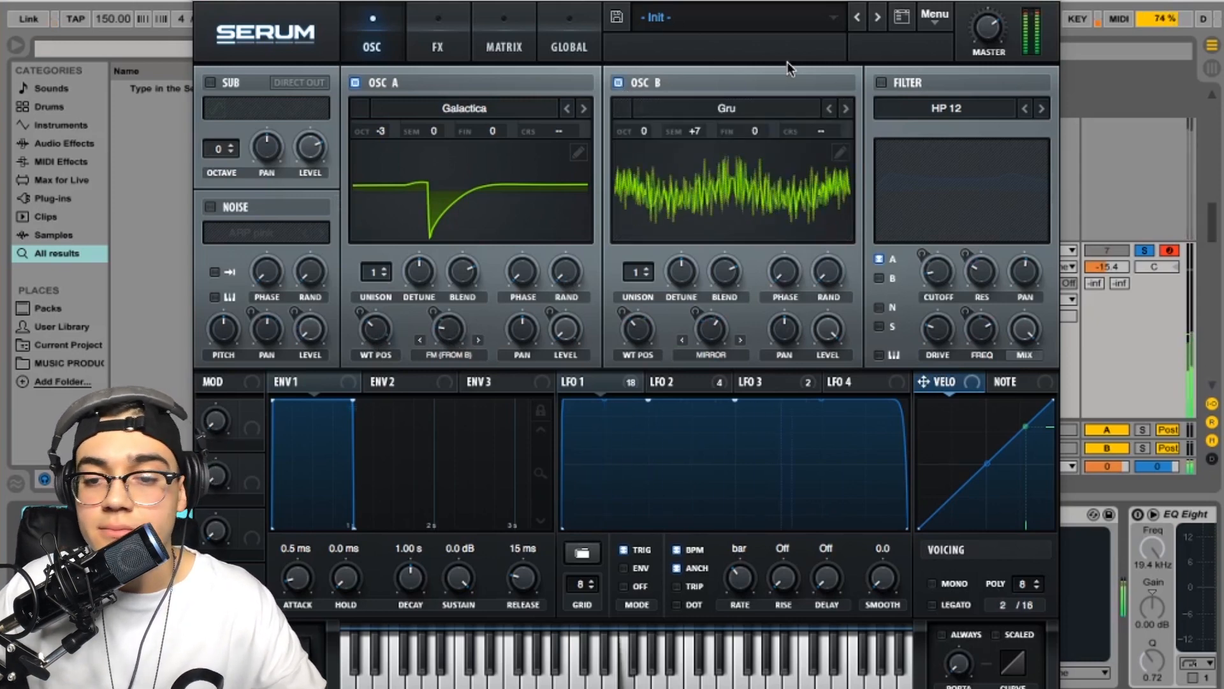
{"action": "left_click", "coordinate": [884, 84]}
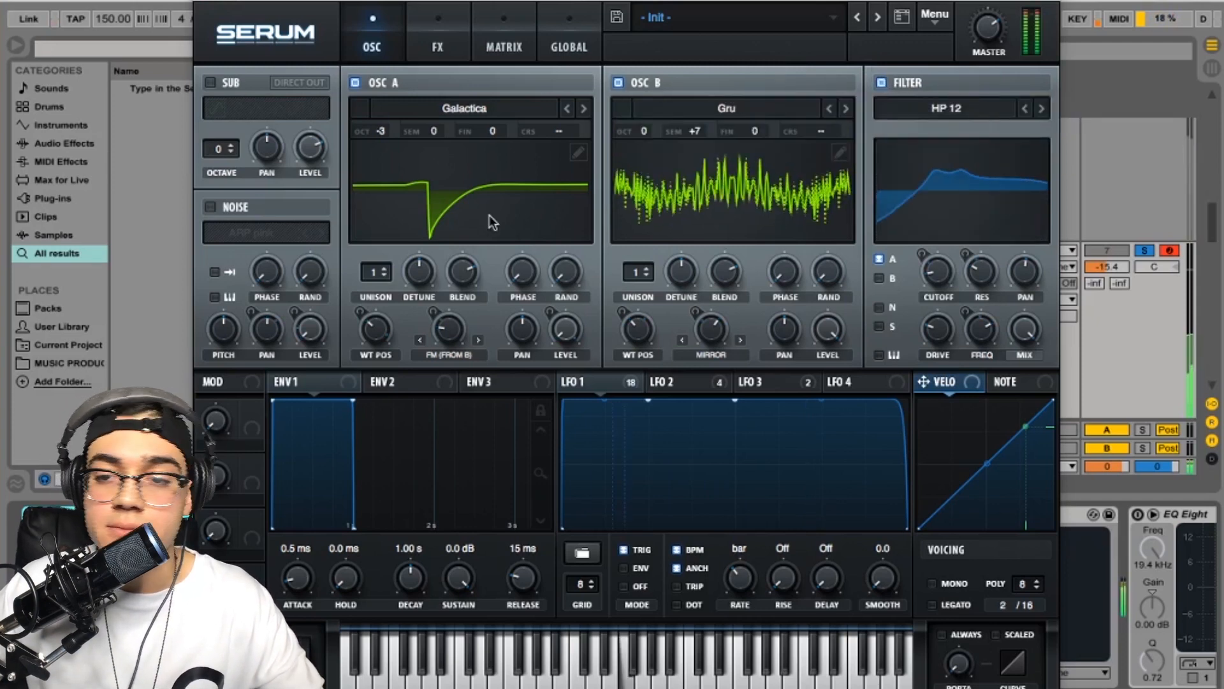
{"action": "left_click", "coordinate": [209, 208]}
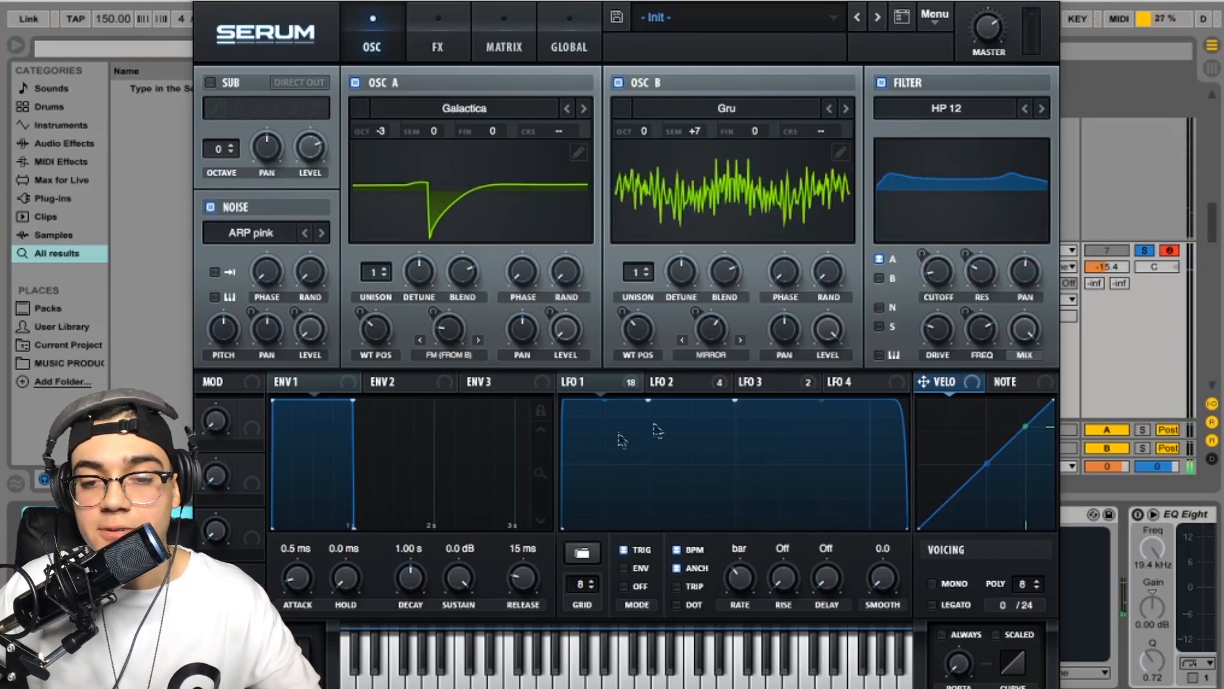
Review the LFO 2 and LFO 3 shapes and the settings of Serum's effects rack.
{"action": "left_click", "coordinate": [715, 385]}
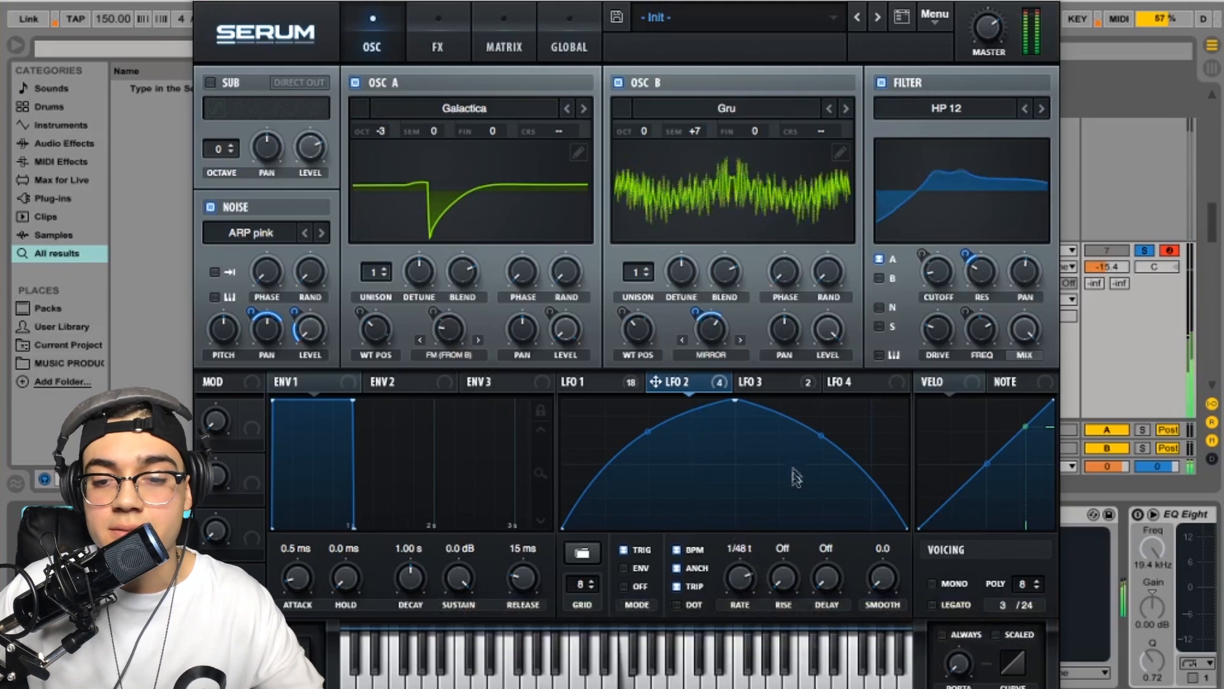
{"action": "left_click", "coordinate": [783, 385]}
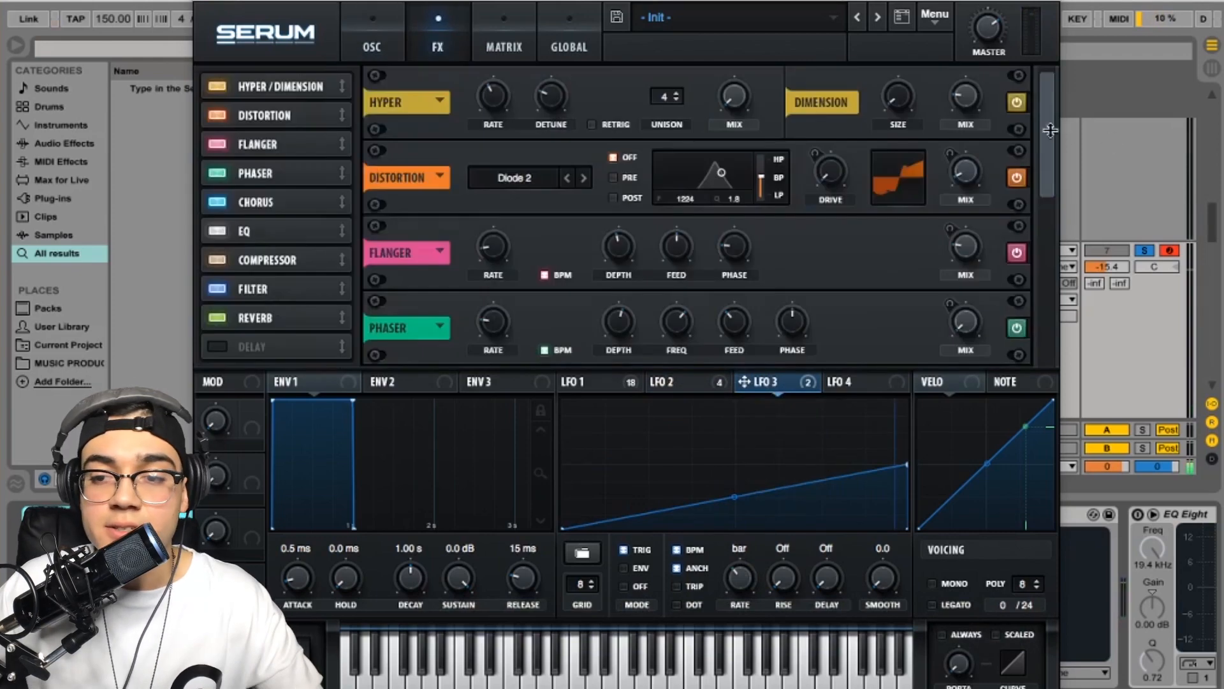
{"action": "left_click_drag", "start_coordinate": [1050, 130], "coordinate": [936, 98]}
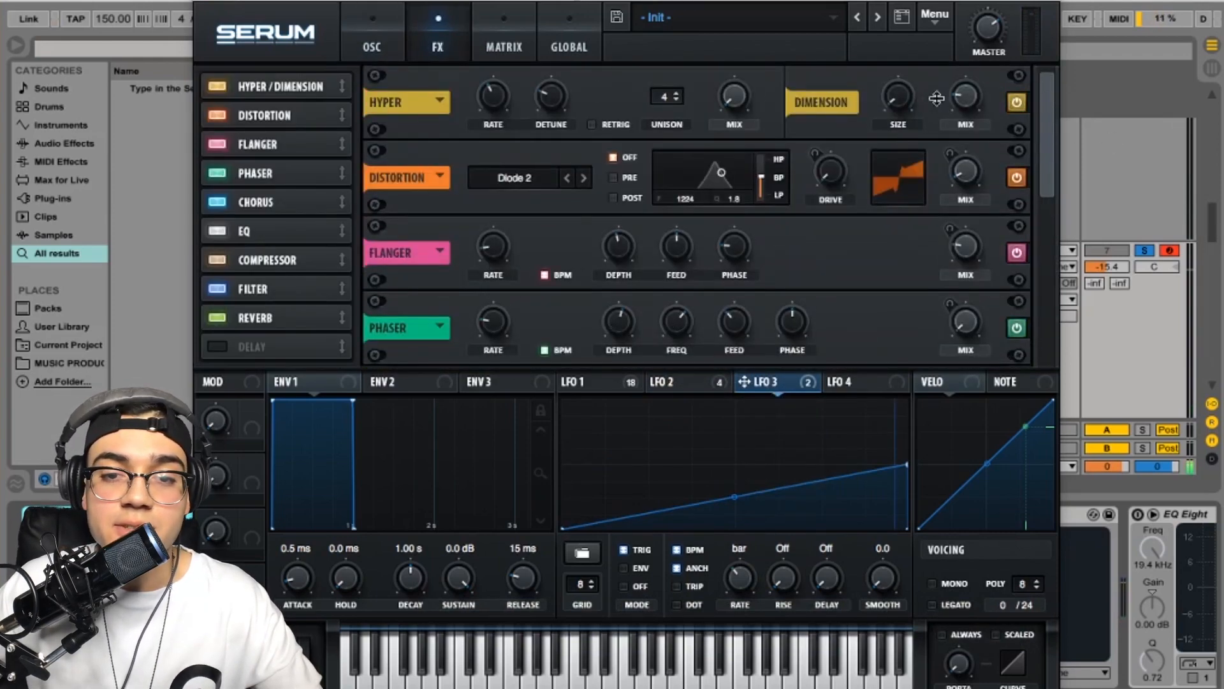
Examine Serum's modulation matrix and adjust the amount of the LFO 3 routing to Mast.Tun.
{"action": "left_click", "coordinate": [517, 38]}
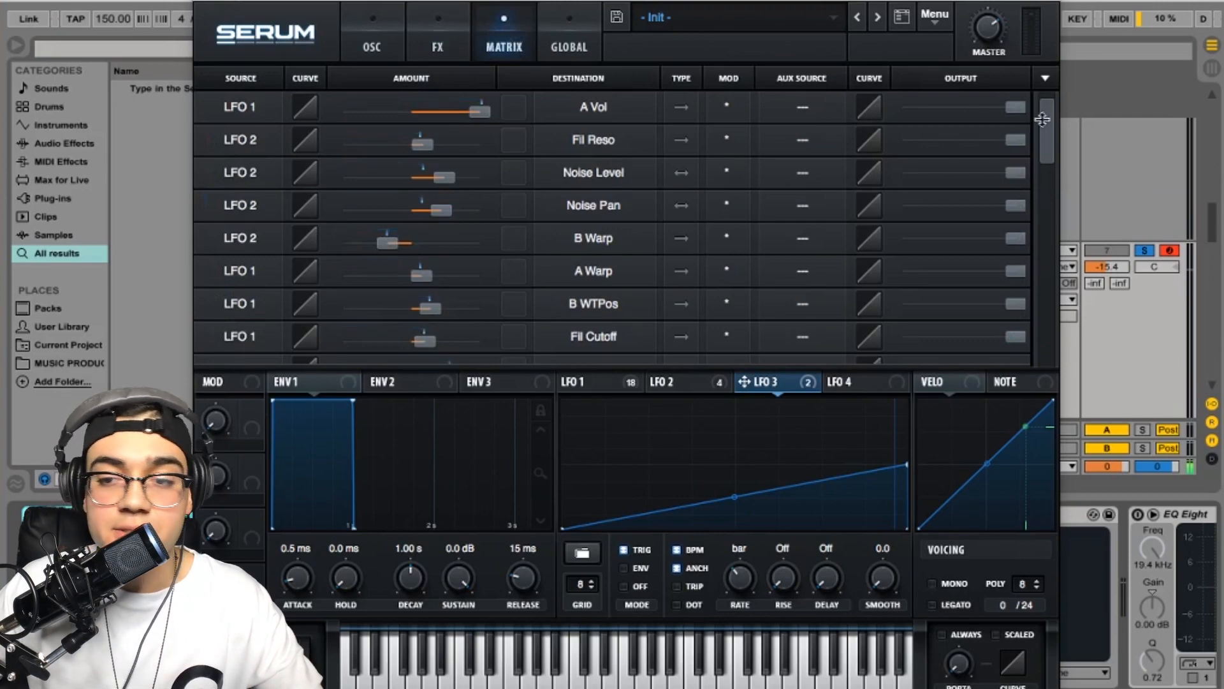
{"action": "left_click_drag", "start_coordinate": [1047, 121], "coordinate": [1050, 242]}
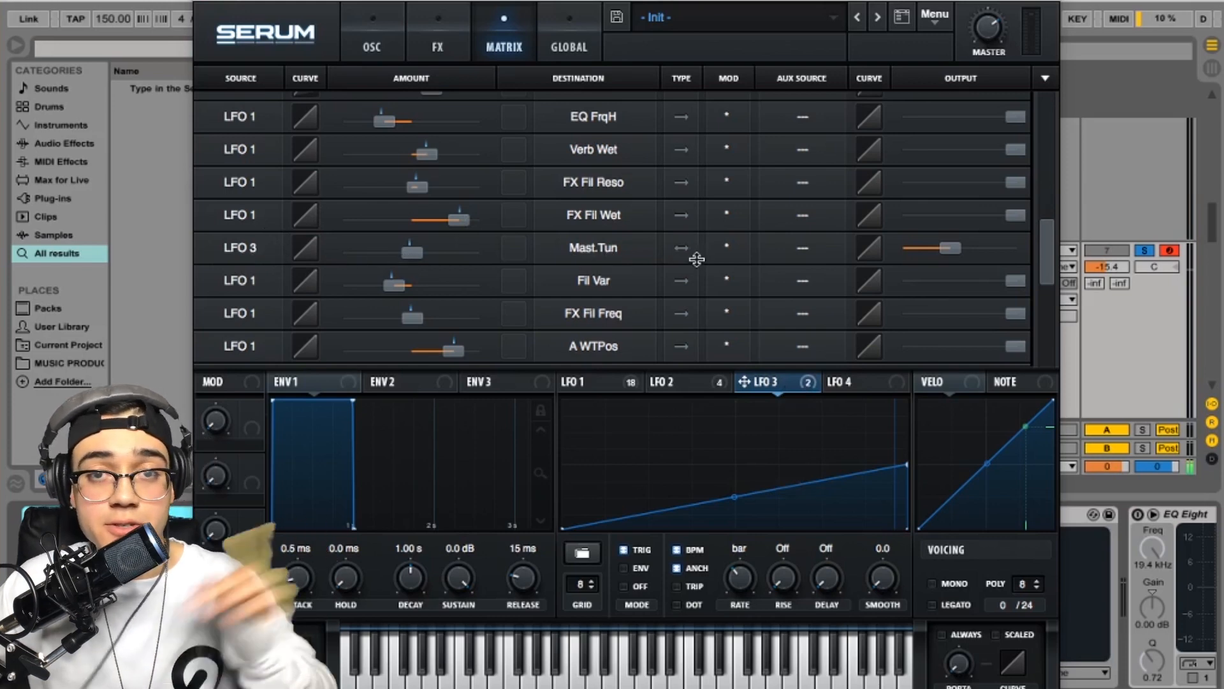
{"action": "mouse_move", "coordinate": [950, 252]}
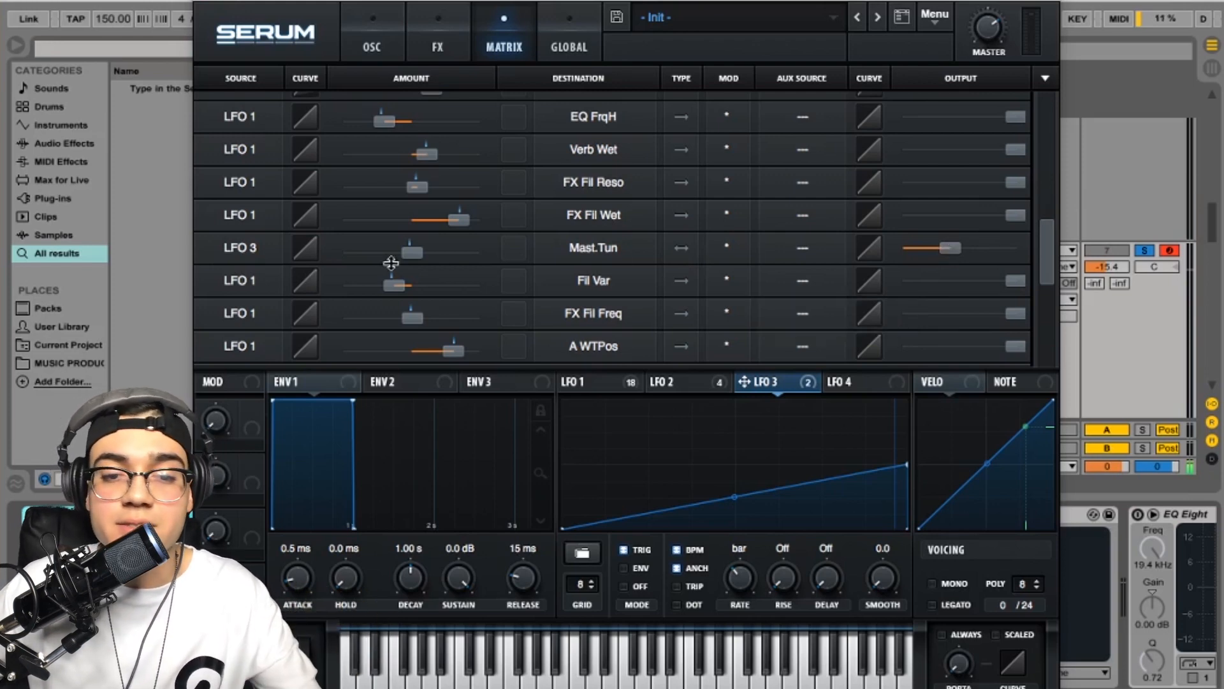
{"action": "left_click_drag", "start_coordinate": [421, 249], "coordinate": [417, 251]}
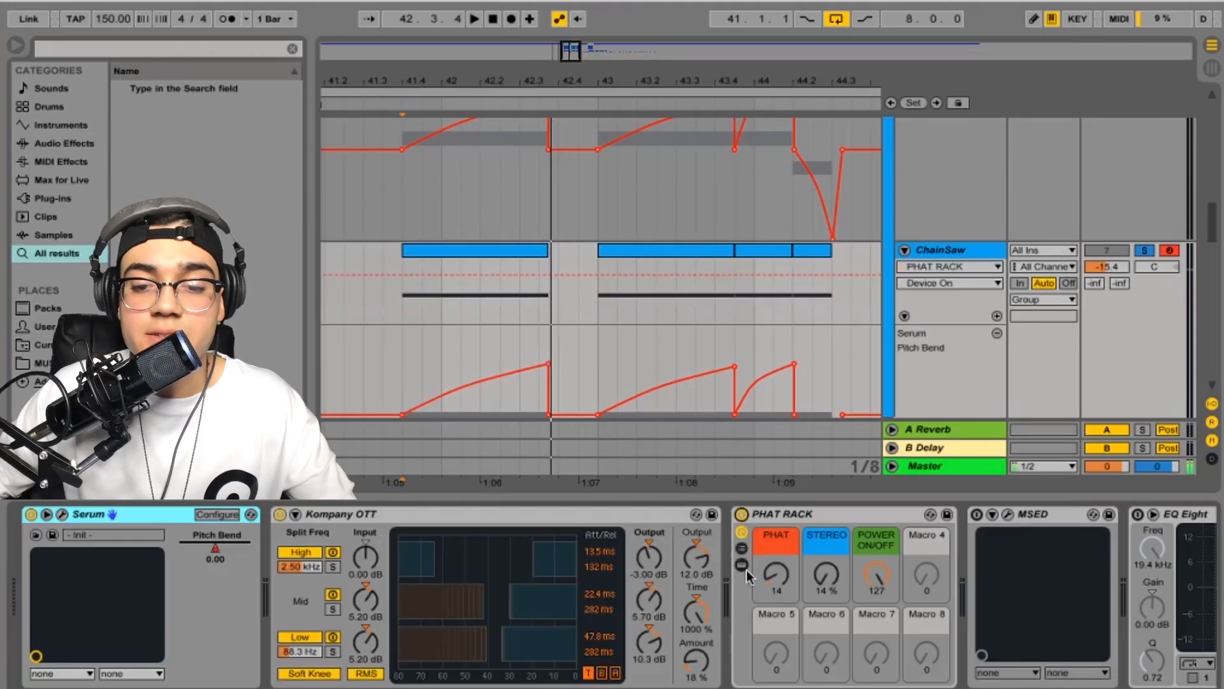
Turn on the ChainSaw track's MSED, review its mid and side gain settings, and close its window.
{"action": "scroll", "coordinate": [747, 568], "scroll_direction": "right", "scroll_amount": 5}
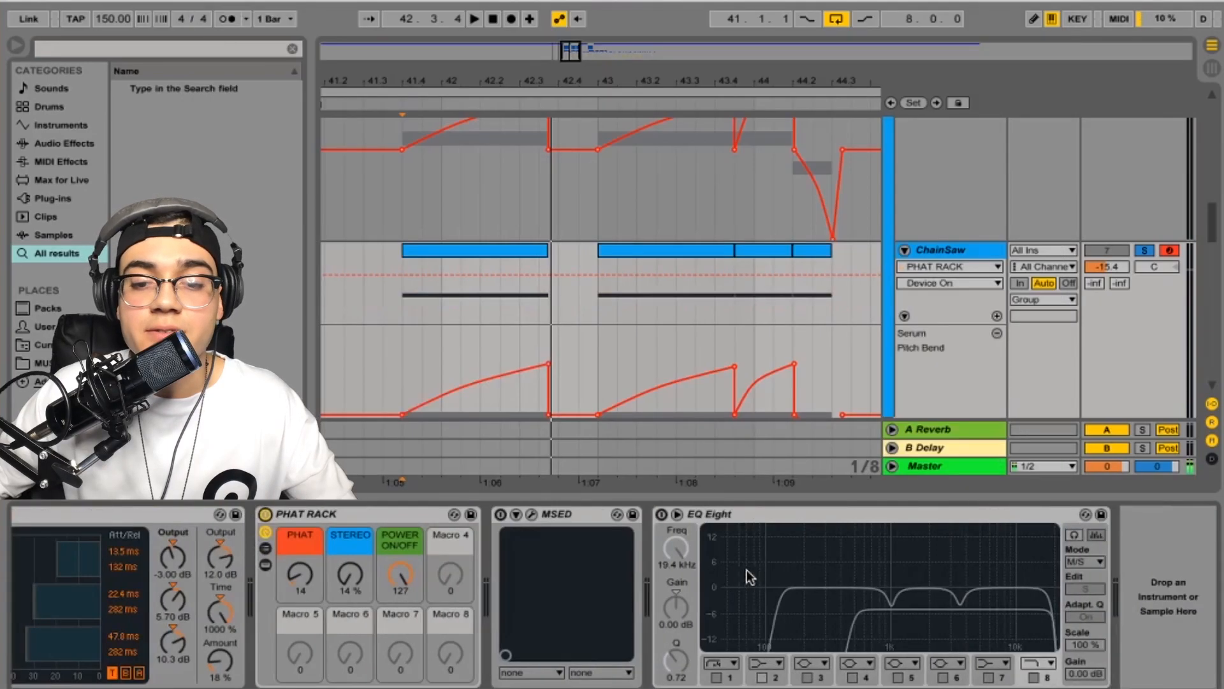
{"action": "left_click", "coordinate": [500, 514]}
{"action": "left_click", "coordinate": [532, 515]}
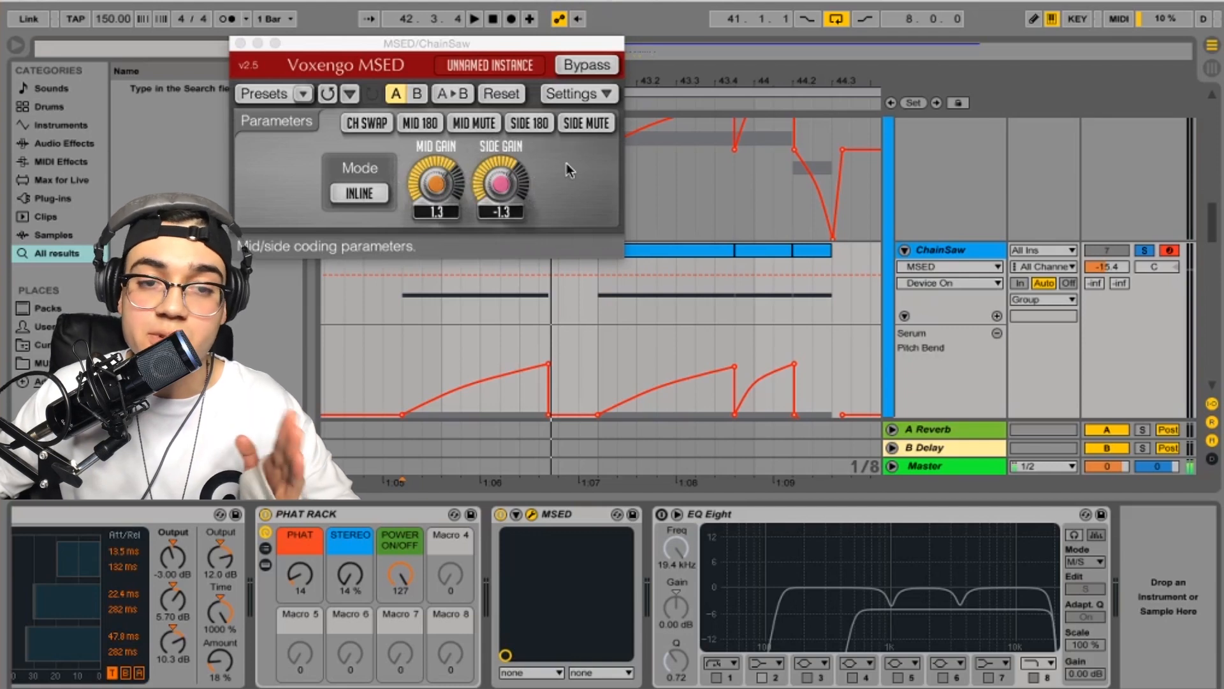
{"action": "left_click", "coordinate": [240, 44]}
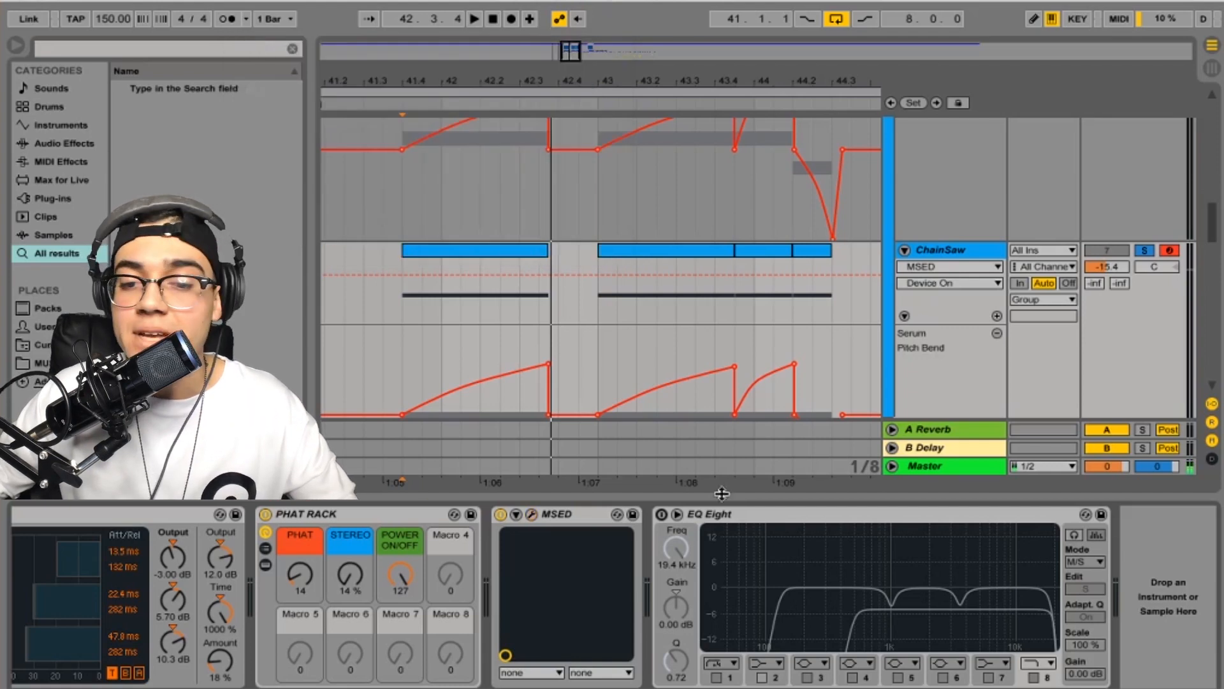
Turn on the ChainSaw track's EQ Eight and compare its mid and side curves.
{"action": "left_click", "coordinate": [661, 515]}
{"action": "left_click", "coordinate": [1096, 589]}
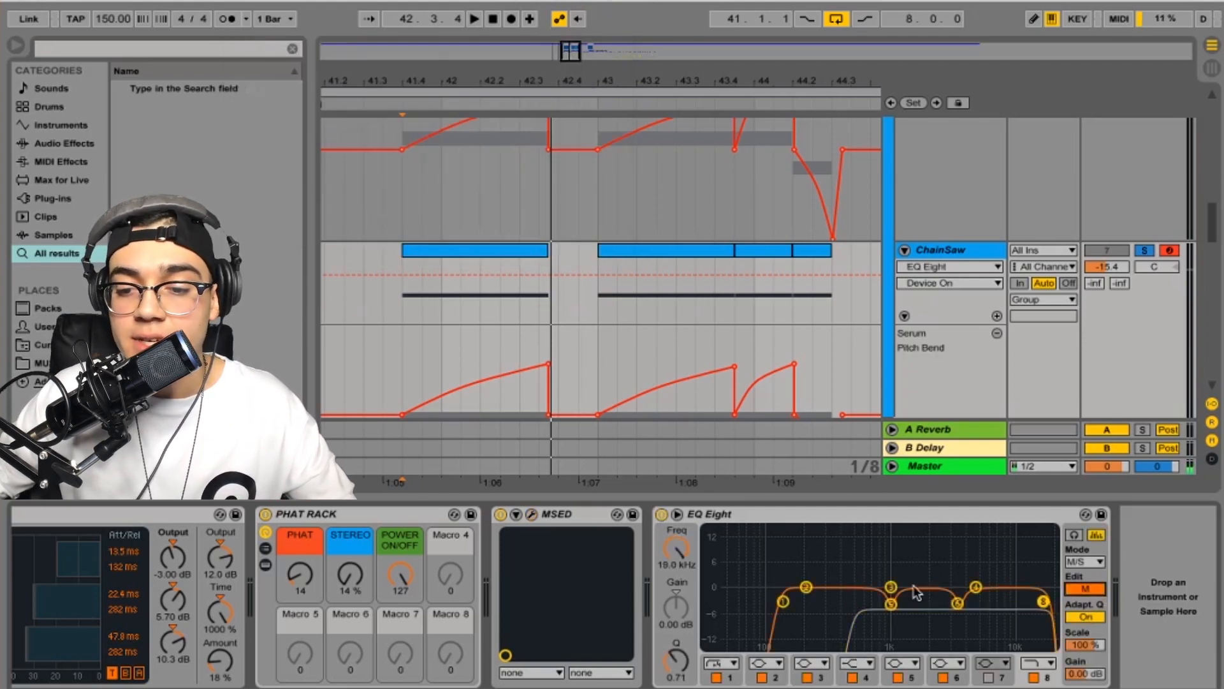
{"action": "left_click", "coordinate": [1078, 590]}
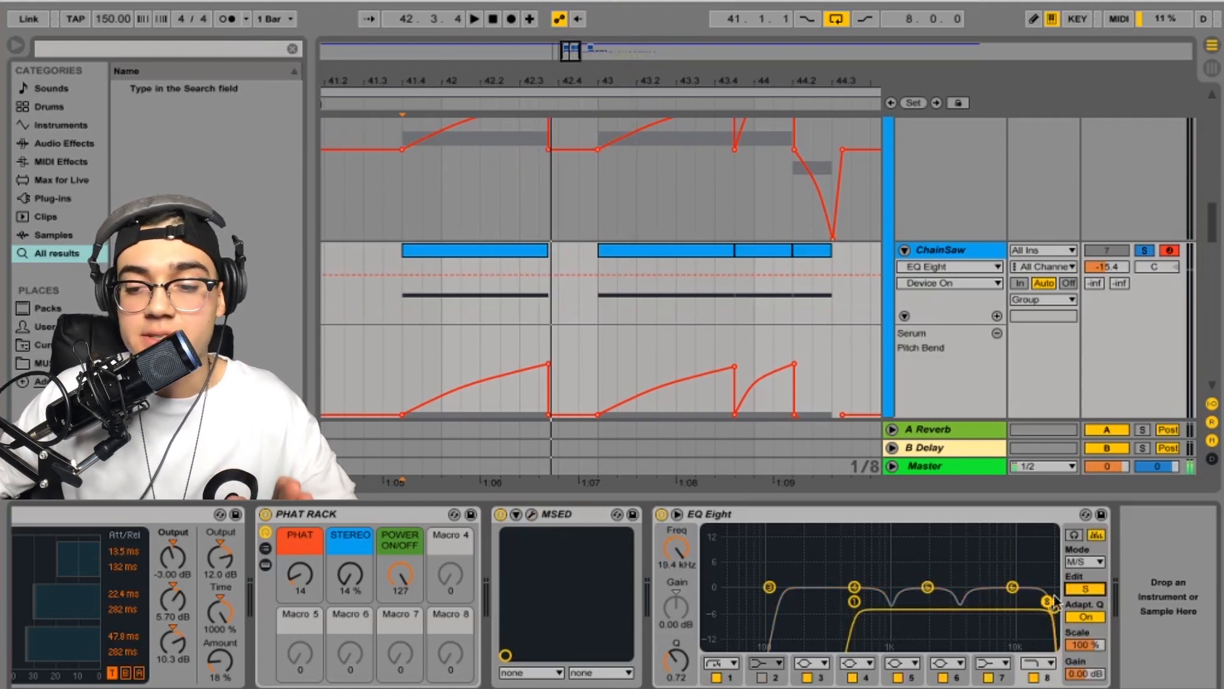
{"action": "left_click", "coordinate": [1072, 590]}
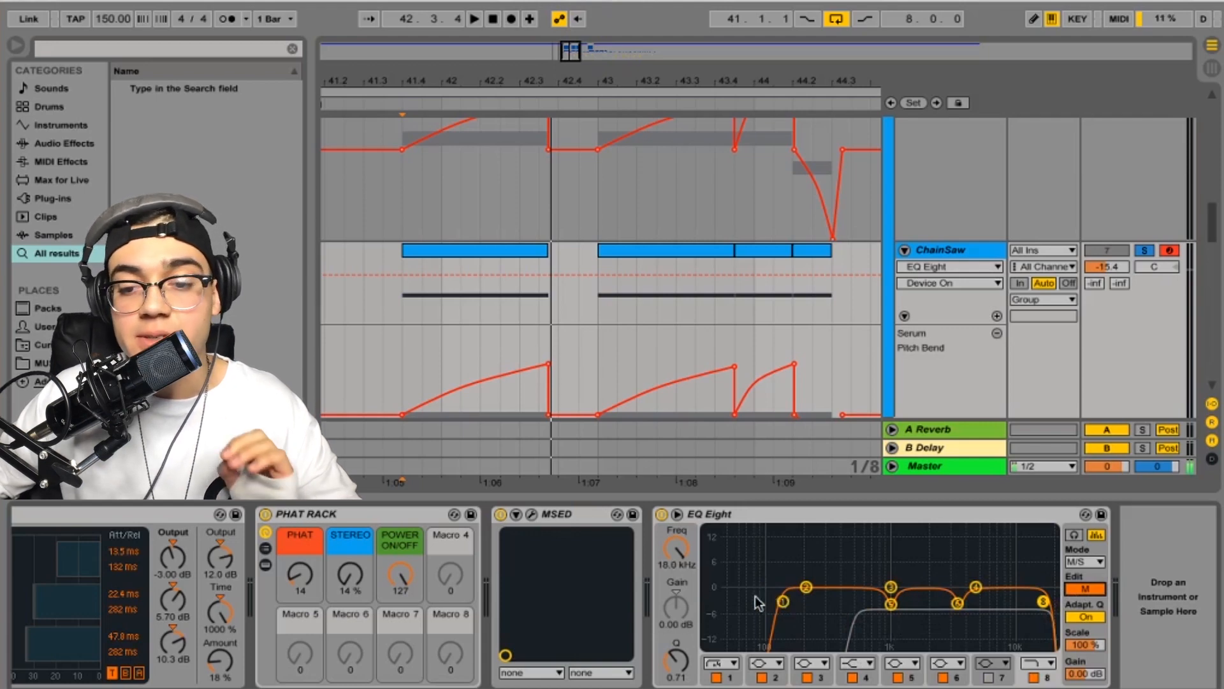
Shift the solo from the ChainSaw track to the ChainSaw HIGH track.
{"action": "left_click_drag", "start_coordinate": [756, 497], "coordinate": [759, 503]}
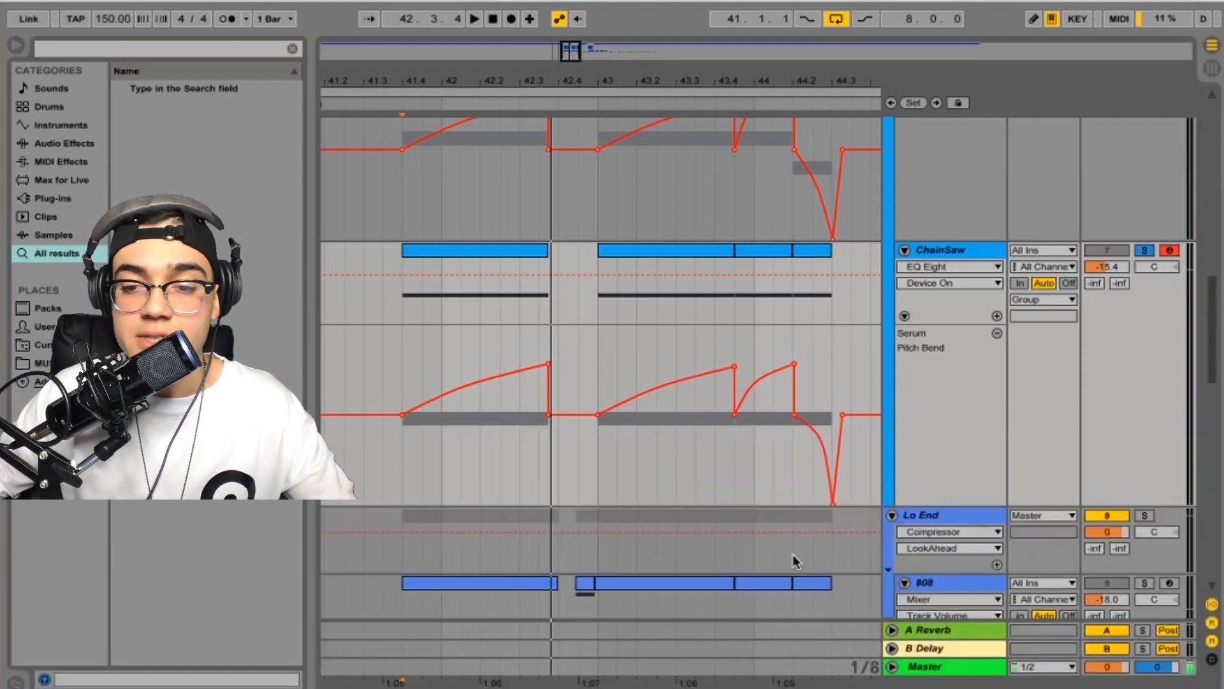
{"action": "scroll", "coordinate": [1078, 281], "scroll_direction": "down", "scroll_amount": 1}
{"action": "scroll", "coordinate": [1147, 403], "scroll_direction": "up", "scroll_amount": 5}
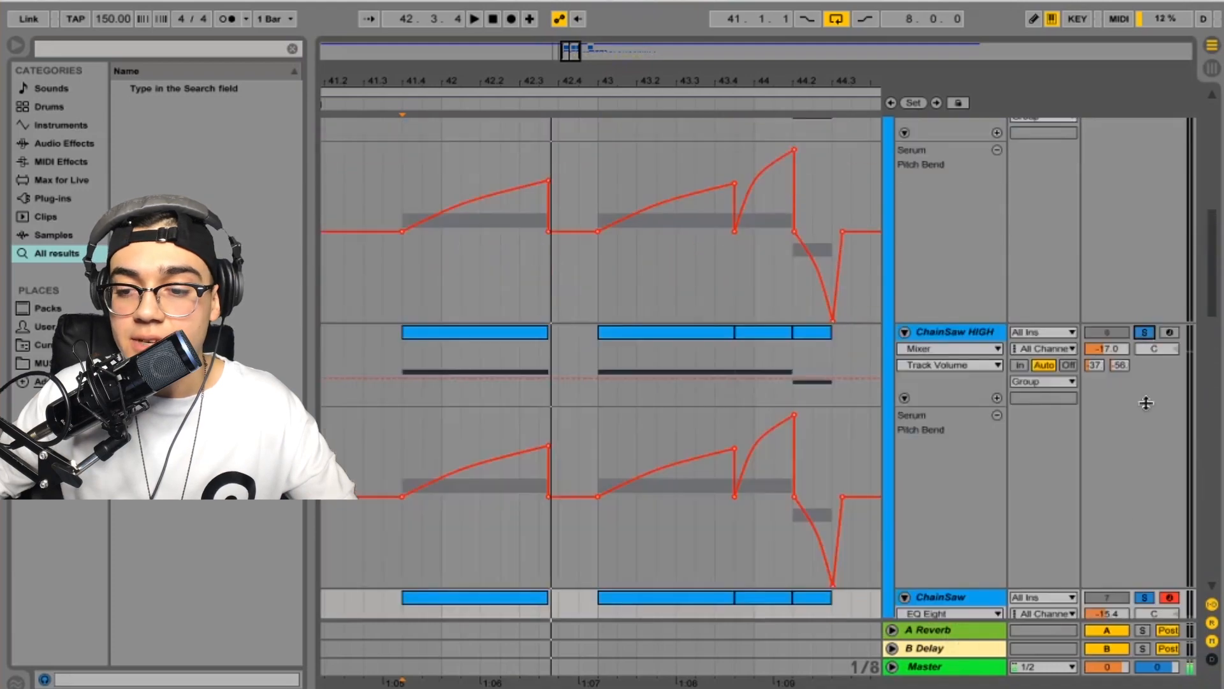
{"action": "left_click", "coordinate": [1144, 598]}
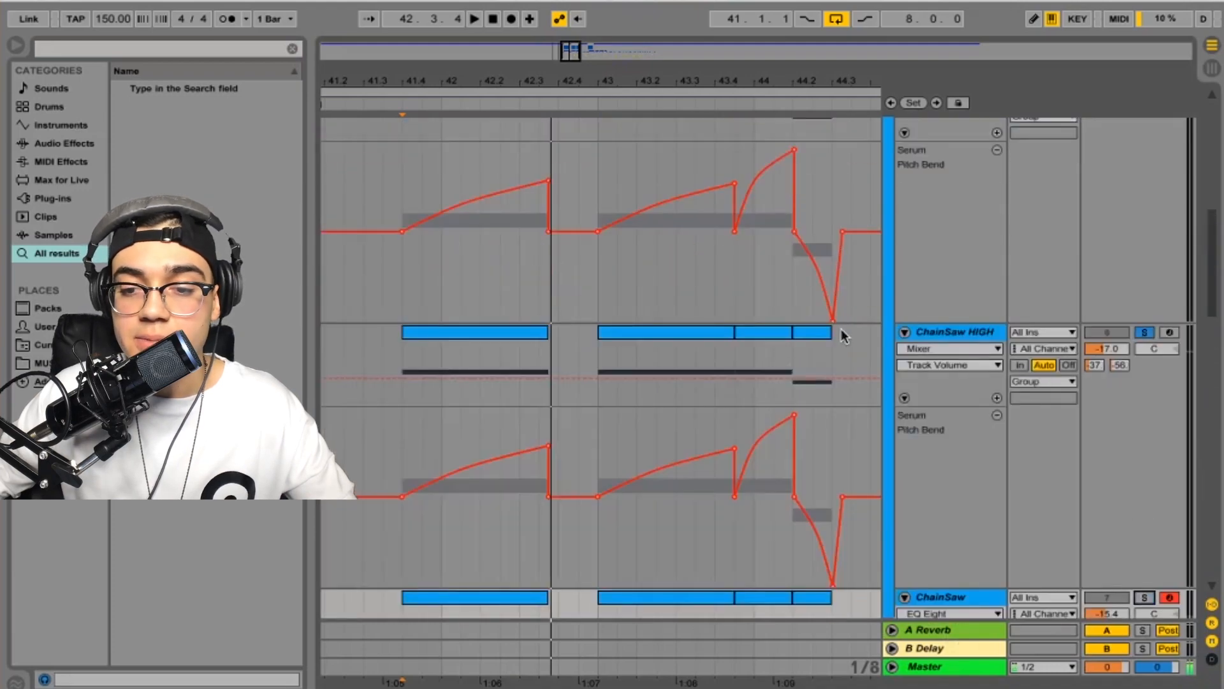
Show the ChainSaw HIGH track's device chain and compare its EQ Eight side and mid curves.
{"action": "double_click", "coordinate": [952, 331]}
{"action": "scroll", "coordinate": [898, 588], "scroll_direction": "right", "scroll_amount": 3}
{"action": "scroll", "coordinate": [898, 588], "scroll_direction": "right", "scroll_amount": 3}
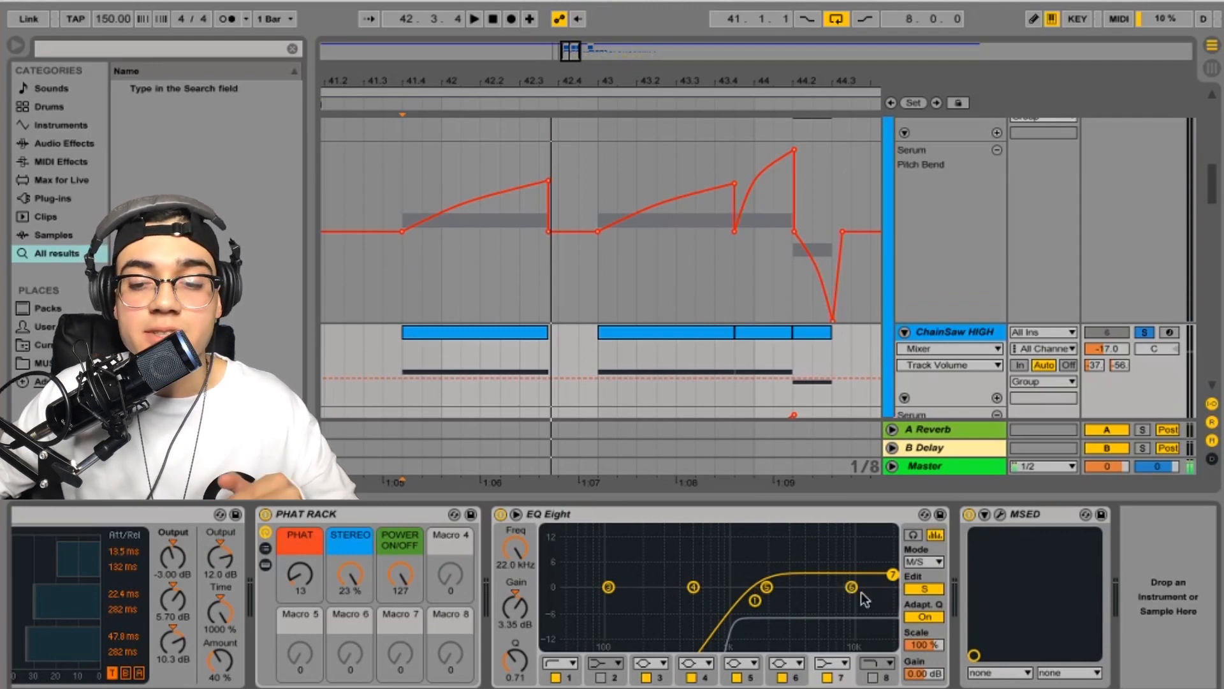
{"action": "left_click", "coordinate": [914, 589]}
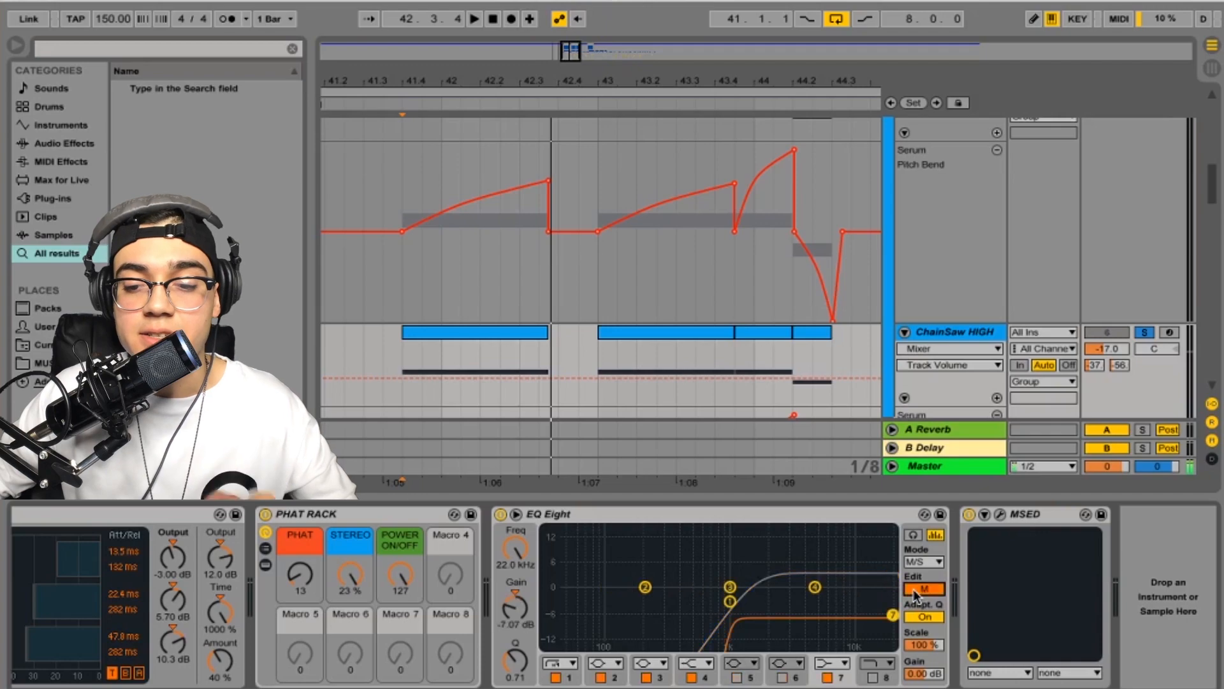
Review the oscillators and effects rack in ChainSaw HIGH's Serum, and close the Serum window.
{"action": "scroll", "coordinate": [914, 590], "scroll_direction": "left", "scroll_amount": 10}
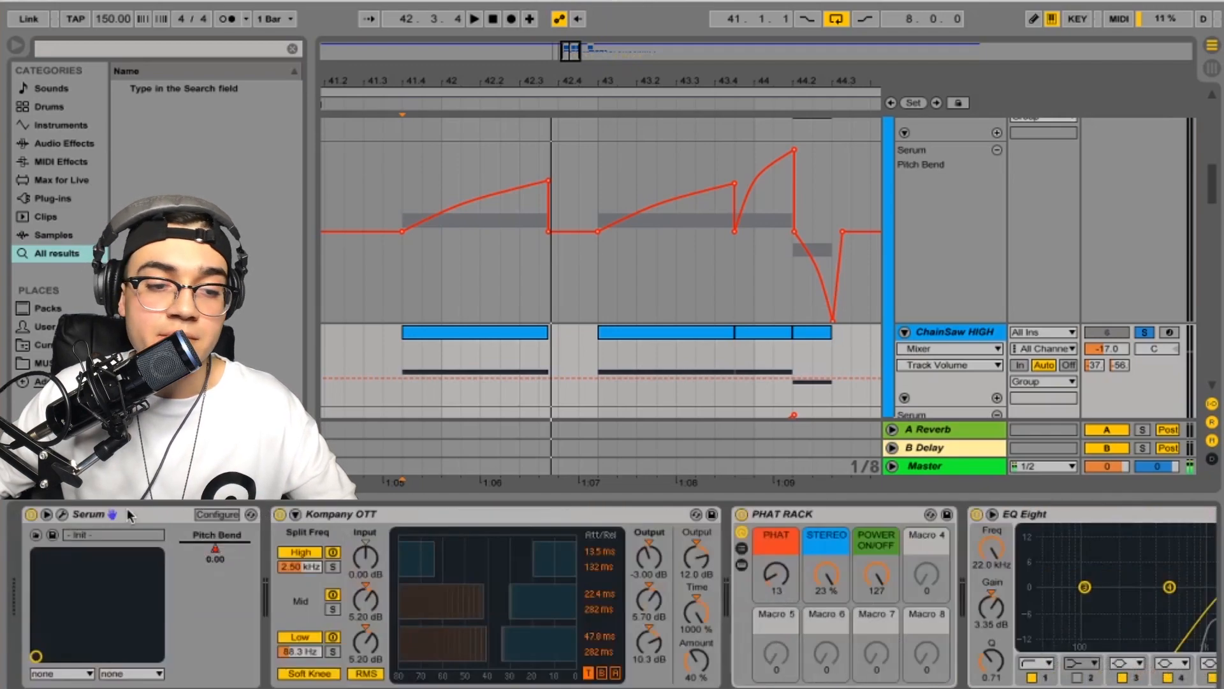
{"action": "left_click", "coordinate": [62, 511]}
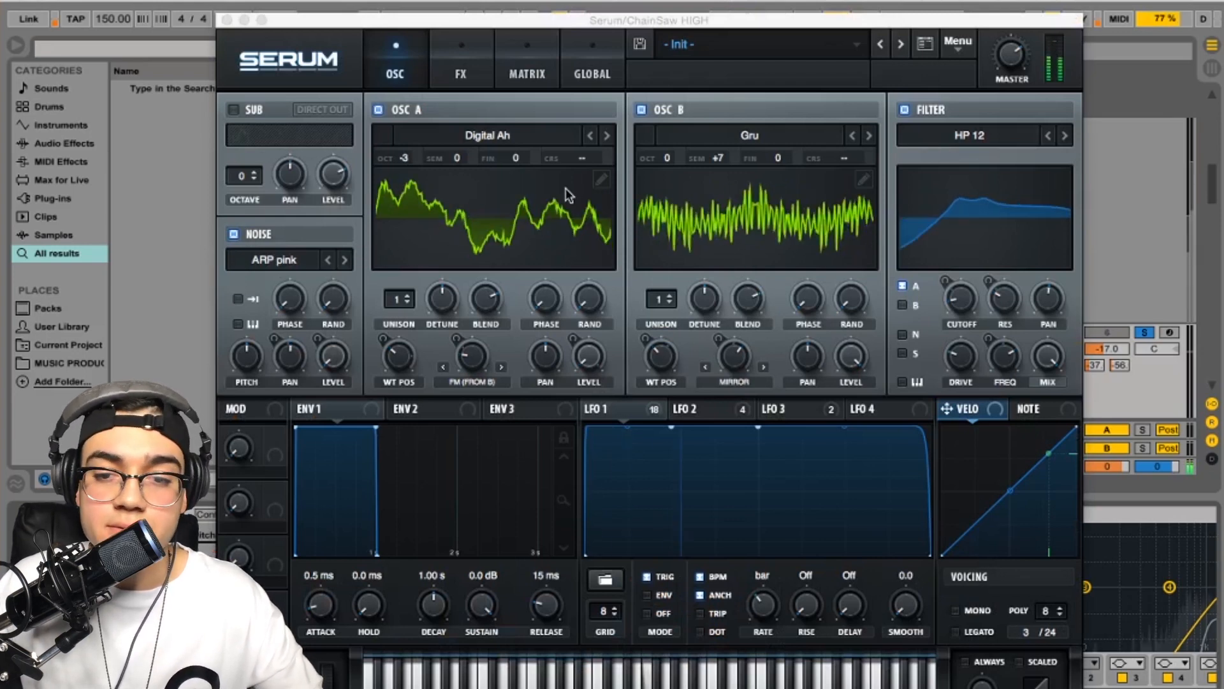
{"action": "left_click", "coordinate": [483, 63]}
{"action": "scroll", "coordinate": [1049, 262], "scroll_direction": "down", "scroll_amount": 4}
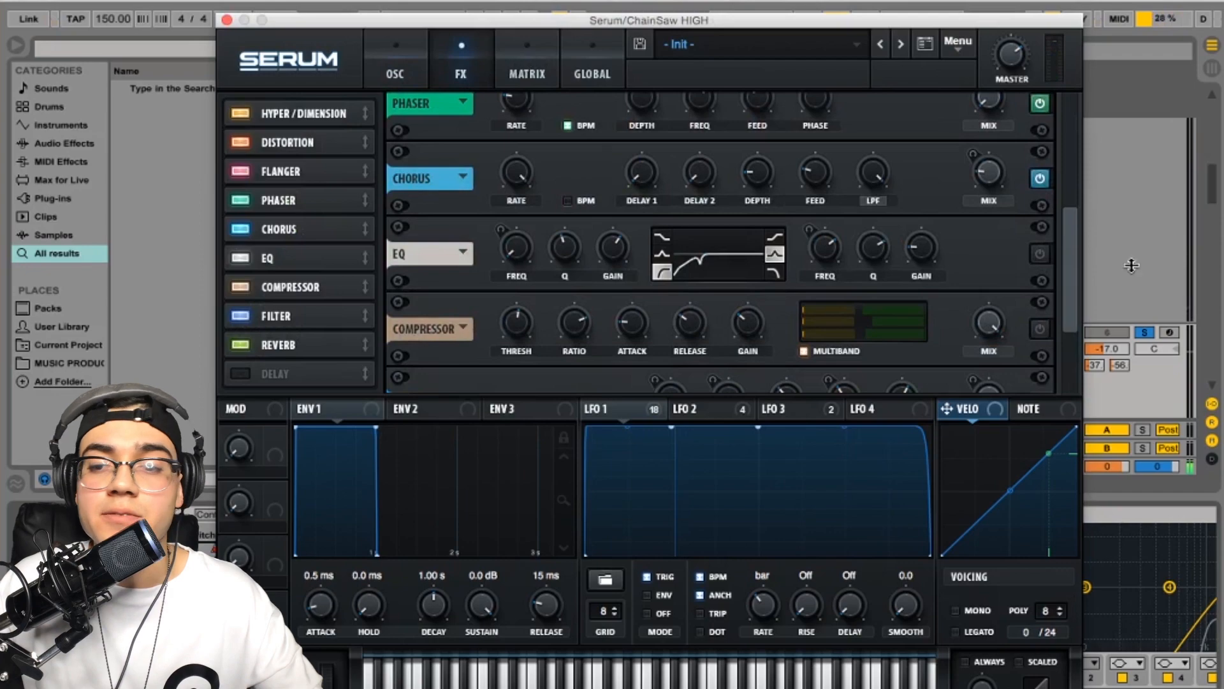
{"action": "scroll", "coordinate": [1073, 254], "scroll_direction": "up", "scroll_amount": 4}
{"action": "left_click", "coordinate": [395, 64]}
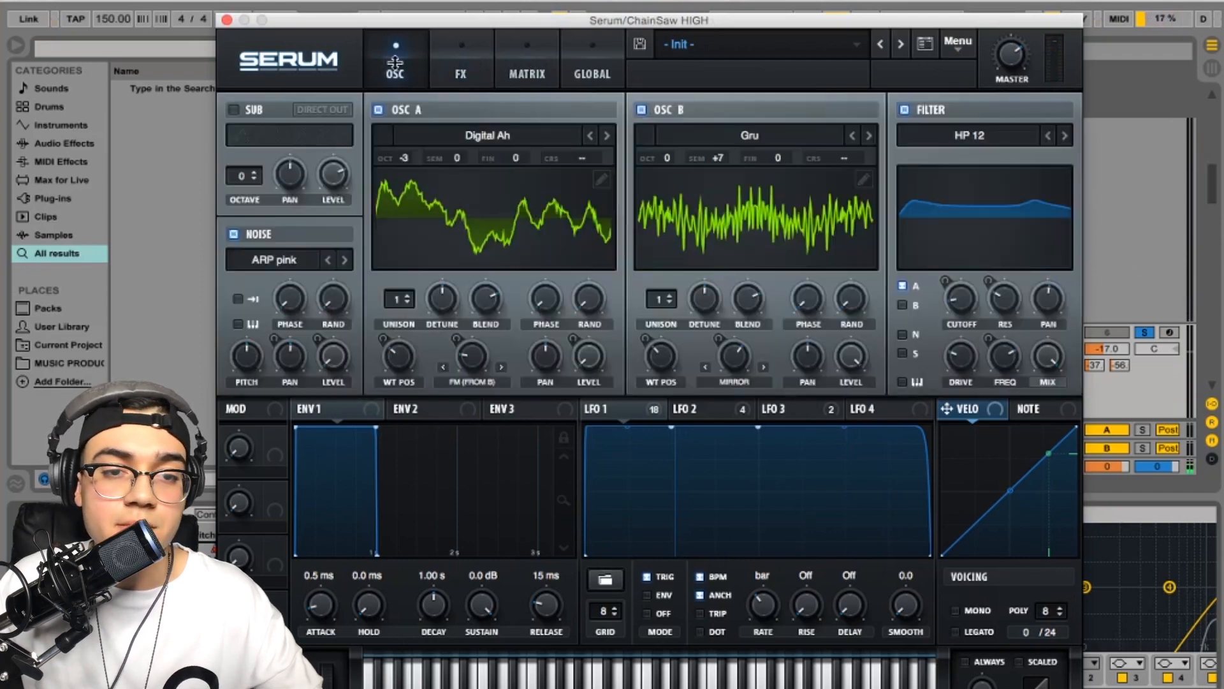
{"action": "left_click", "coordinate": [226, 20]}
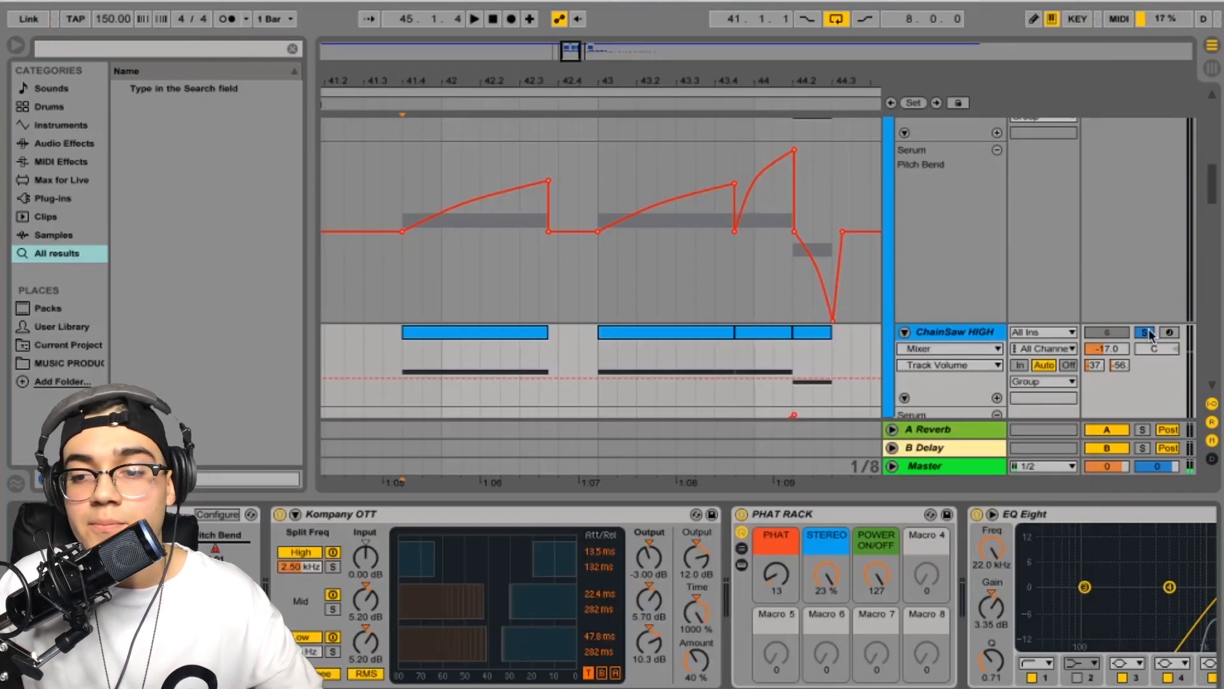
Solo the ChainSaw RIGHT track instead of ChainSaw HIGH and play it from the start of its first clip.
{"action": "scroll", "coordinate": [975, 327], "scroll_direction": "down", "scroll_amount": 2}
{"action": "left_click", "coordinate": [401, 328]}
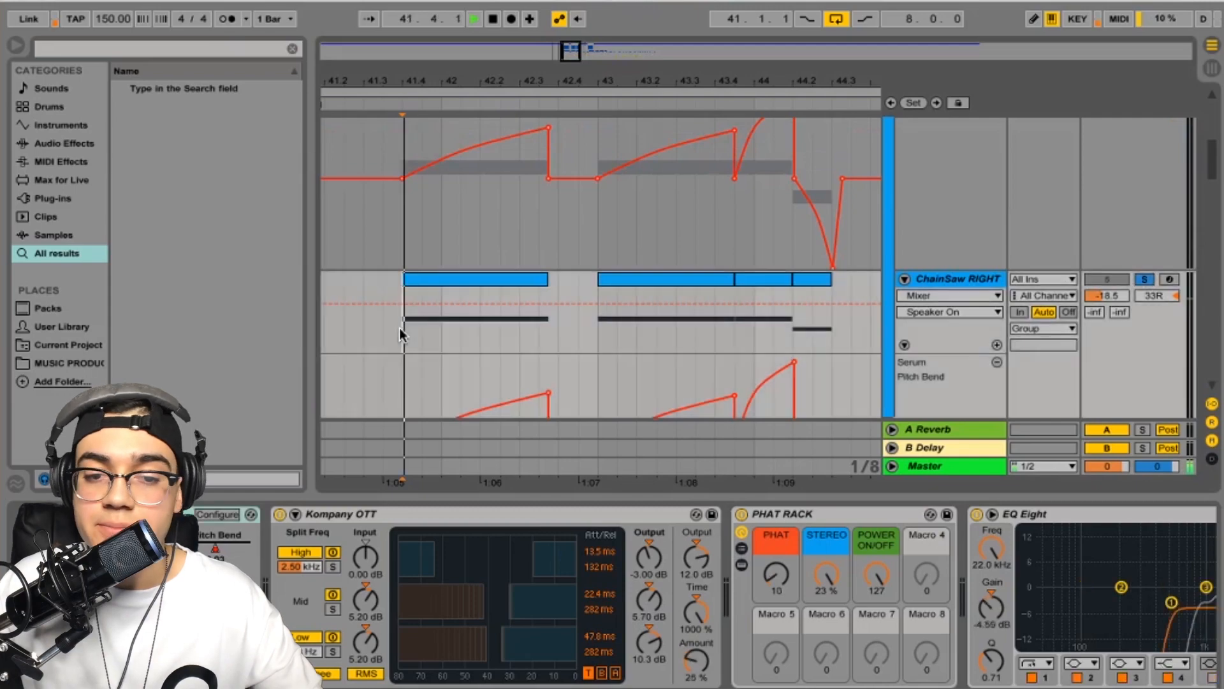
{"action": "key", "text": "space"}
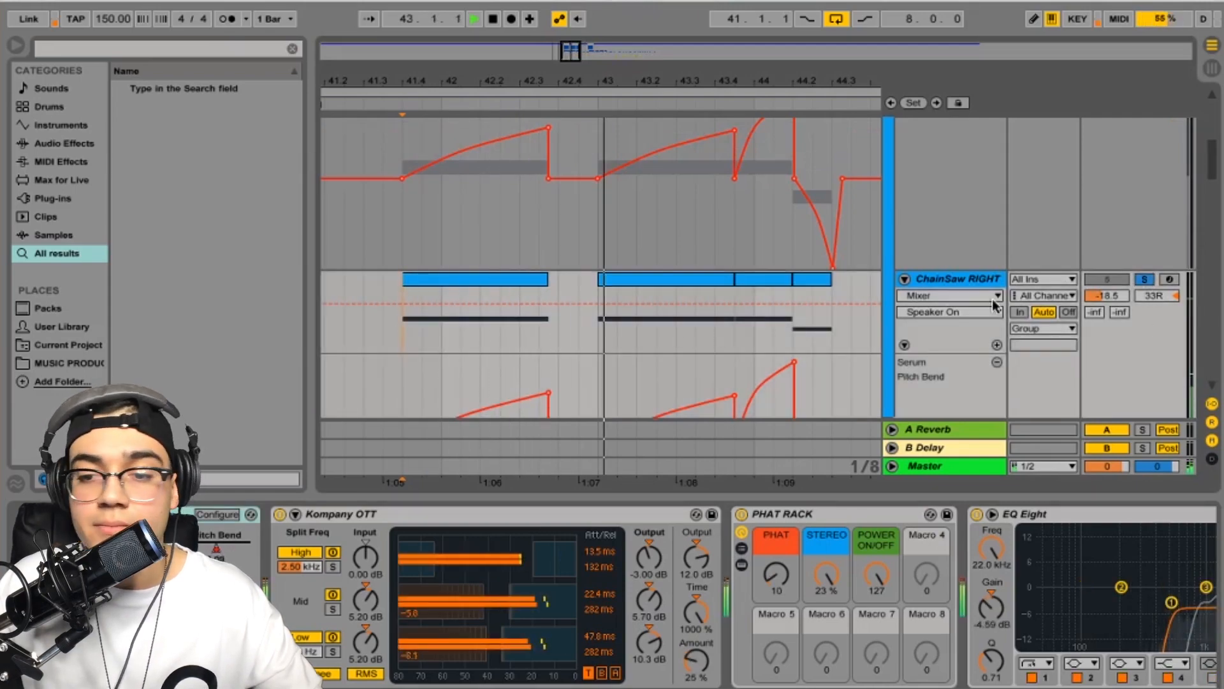
{"action": "scroll", "coordinate": [899, 581], "scroll_direction": "right", "scroll_amount": 5}
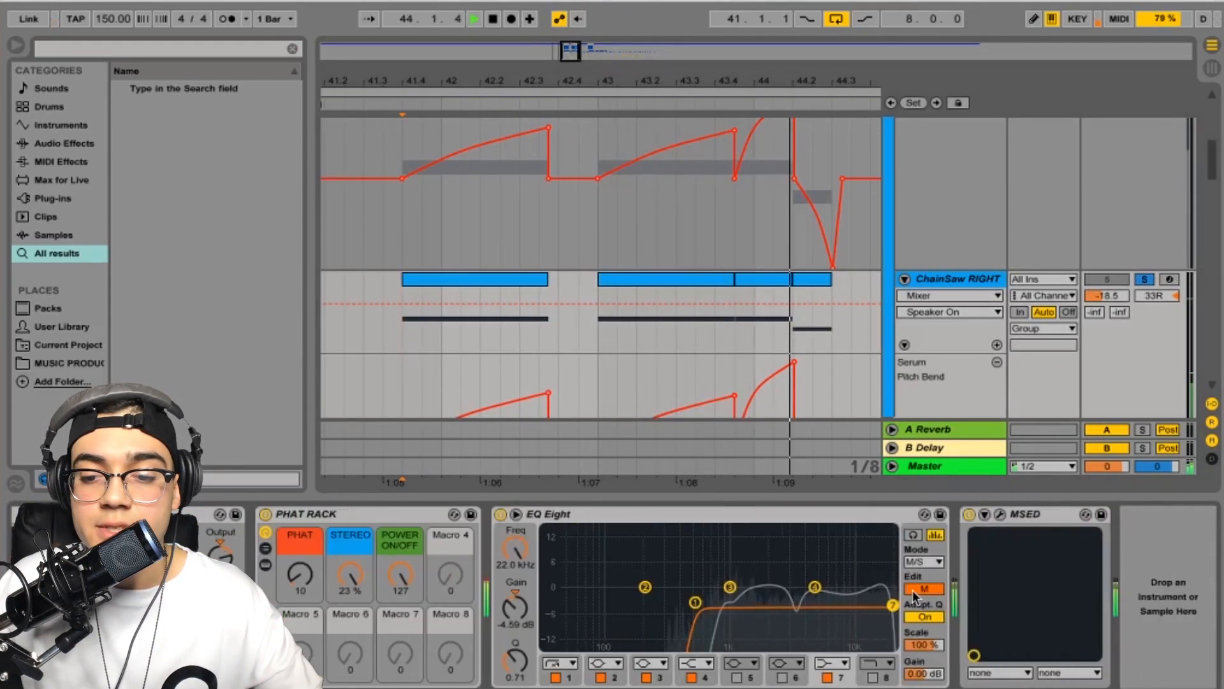
{"action": "key", "text": "space"}
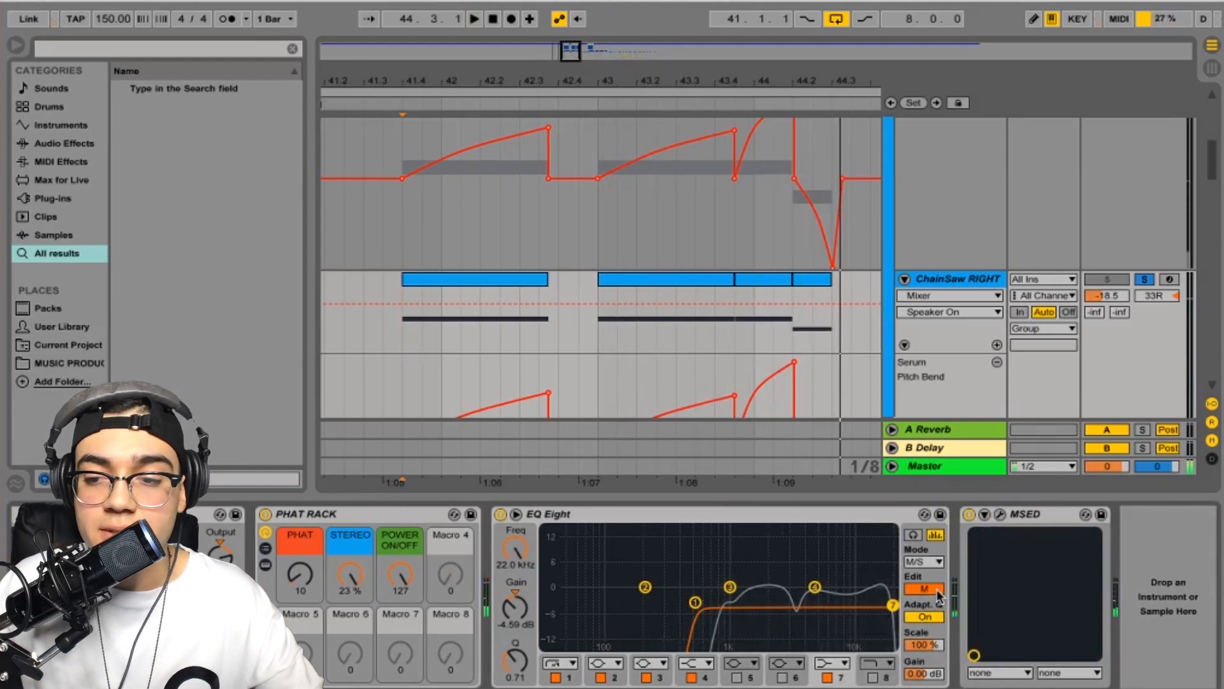
Examine ChainSaw RIGHT's EQ Eight side and mid curves and its MSED mid and side gain settings.
{"action": "left_click", "coordinate": [936, 590]}
{"action": "left_click", "coordinate": [937, 589]}
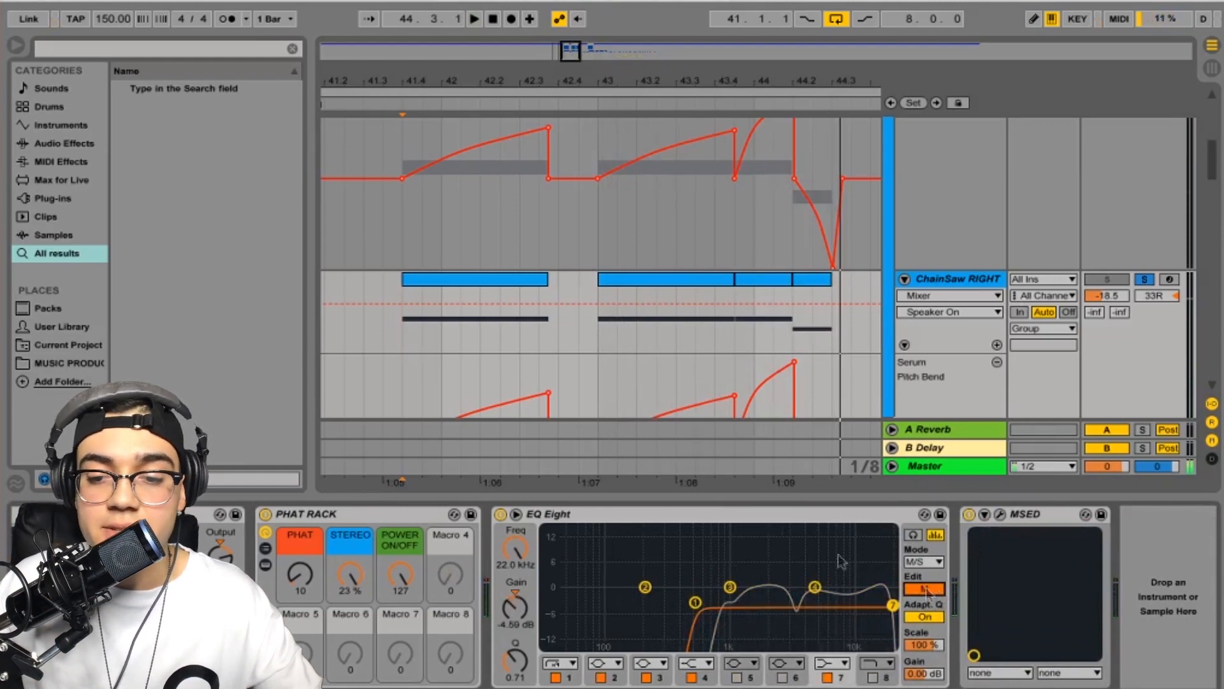
{"action": "left_click", "coordinate": [746, 497]}
{"action": "scroll", "coordinate": [1124, 353], "scroll_direction": "up", "scroll_amount": 1}
{"action": "double_click", "coordinate": [990, 325]}
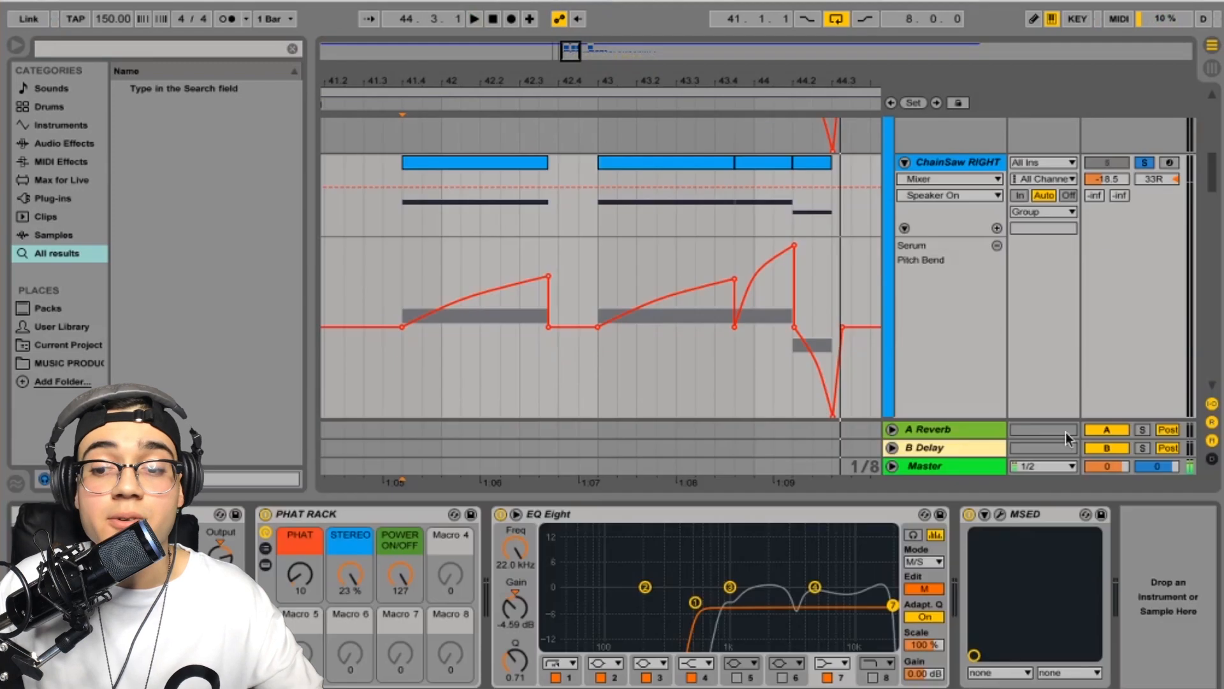
{"action": "left_click", "coordinate": [999, 516]}
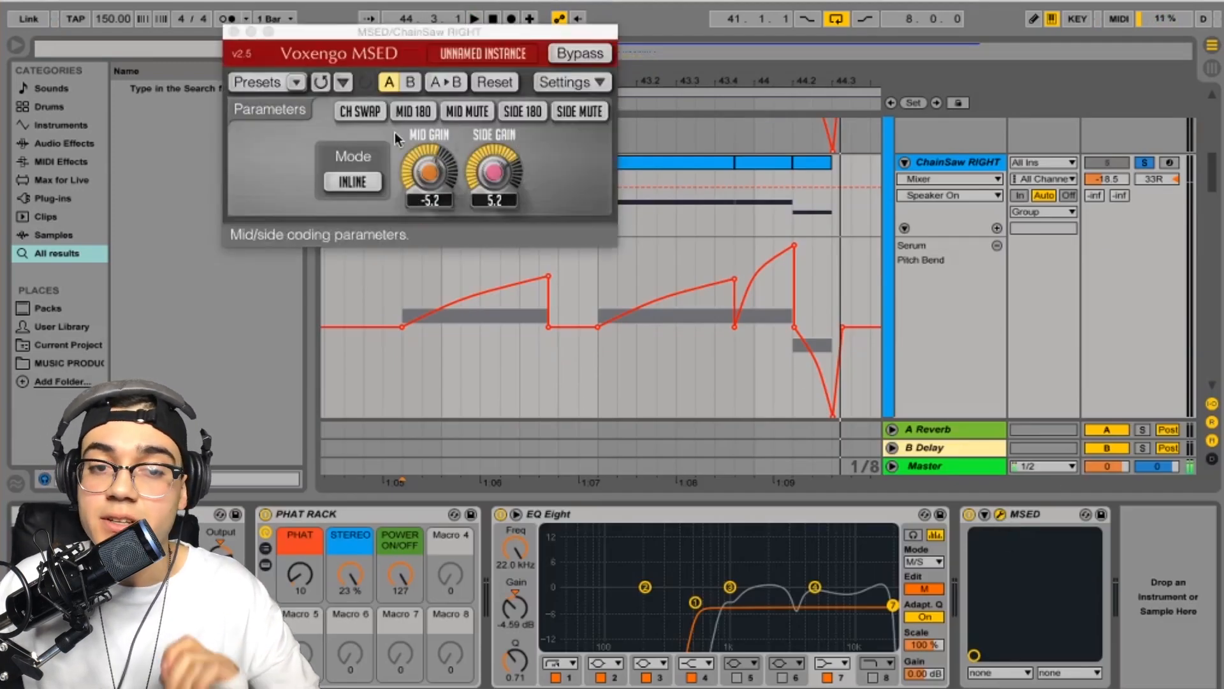
{"action": "left_click", "coordinate": [234, 32]}
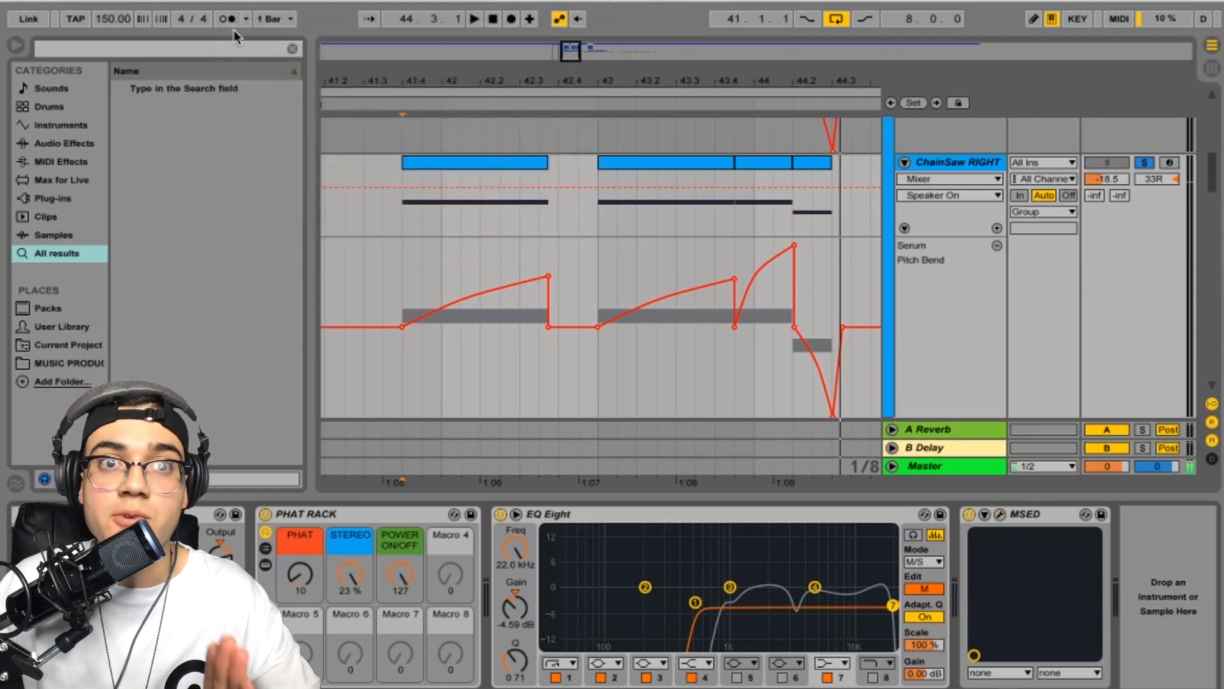
Set the ChainSaw RIGHT track's panning to 34R.
{"action": "scroll", "coordinate": [1196, 161], "scroll_direction": "up", "scroll_amount": 1}
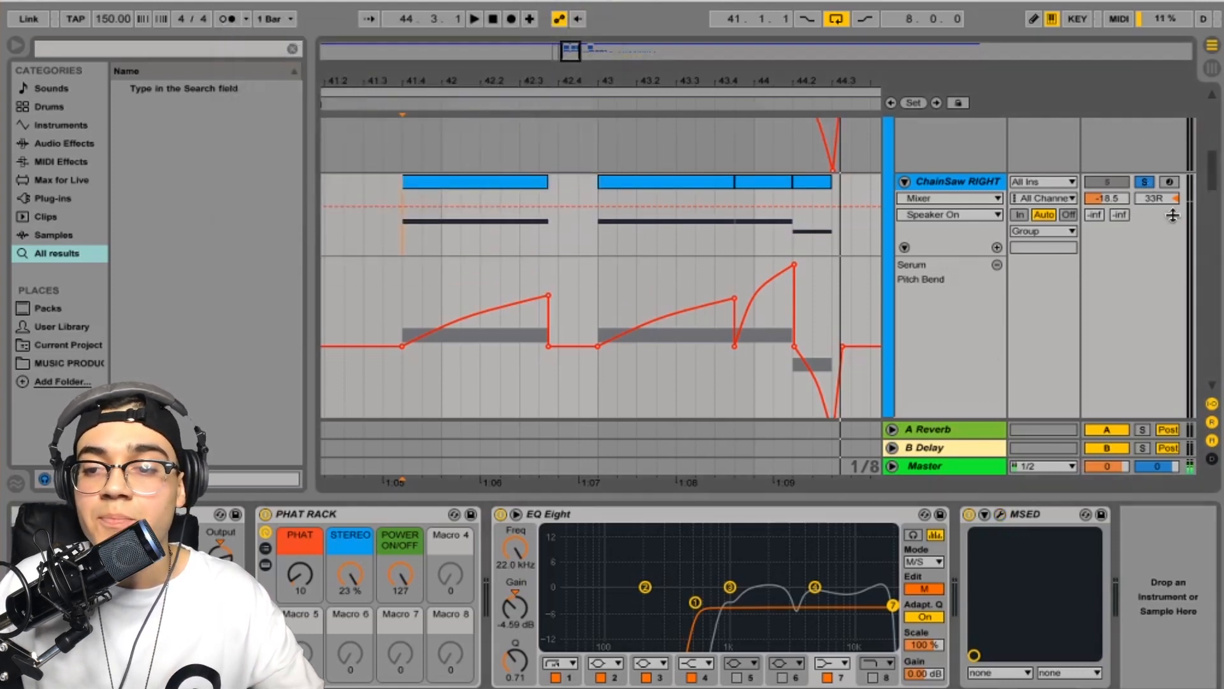
{"action": "left_click", "coordinate": [1152, 203]}
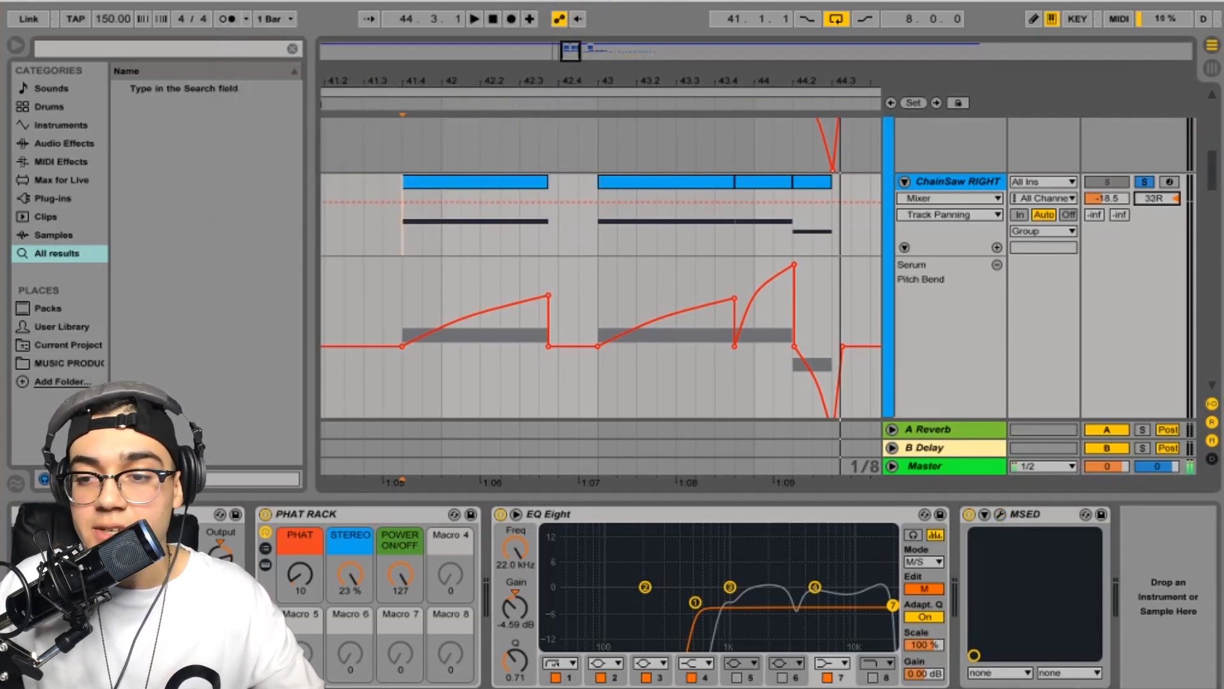
{"action": "left_click_drag", "start_coordinate": [1154, 203], "coordinate": [1154, 200]}
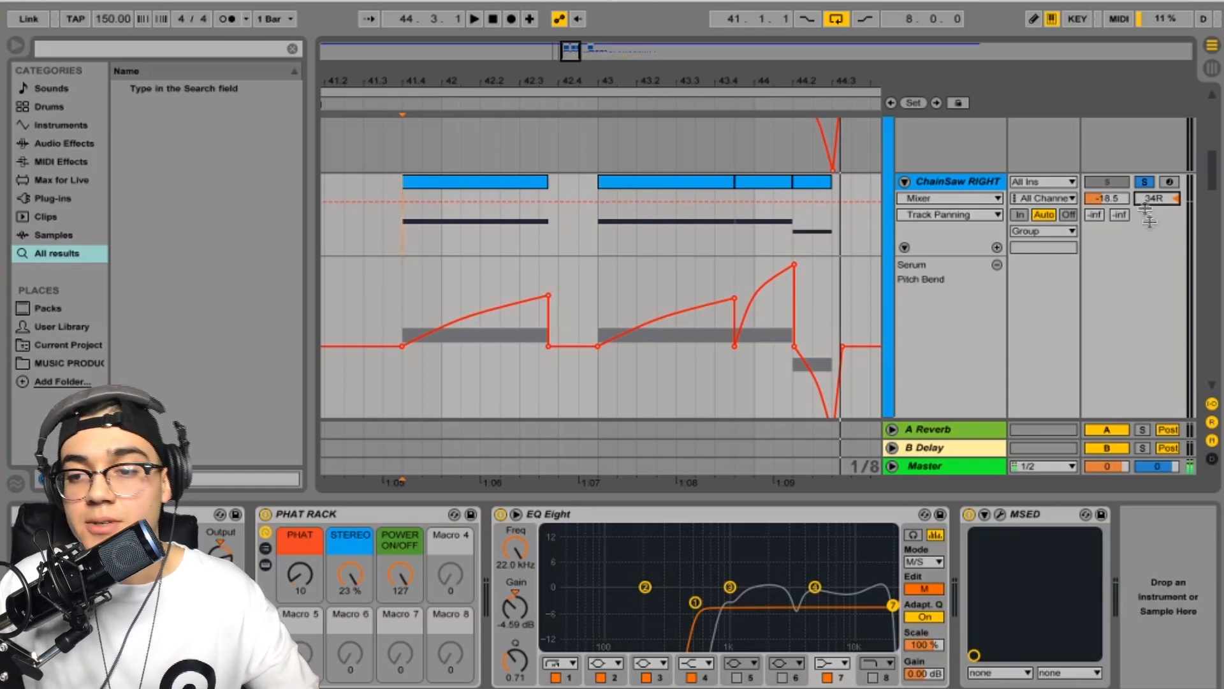
Compare the panning of ChainSaw Left and ChainSaw RIGHT, and shift the solo to ChainSaw Left.
{"action": "scroll", "coordinate": [1151, 276], "scroll_direction": "up", "scroll_amount": 5}
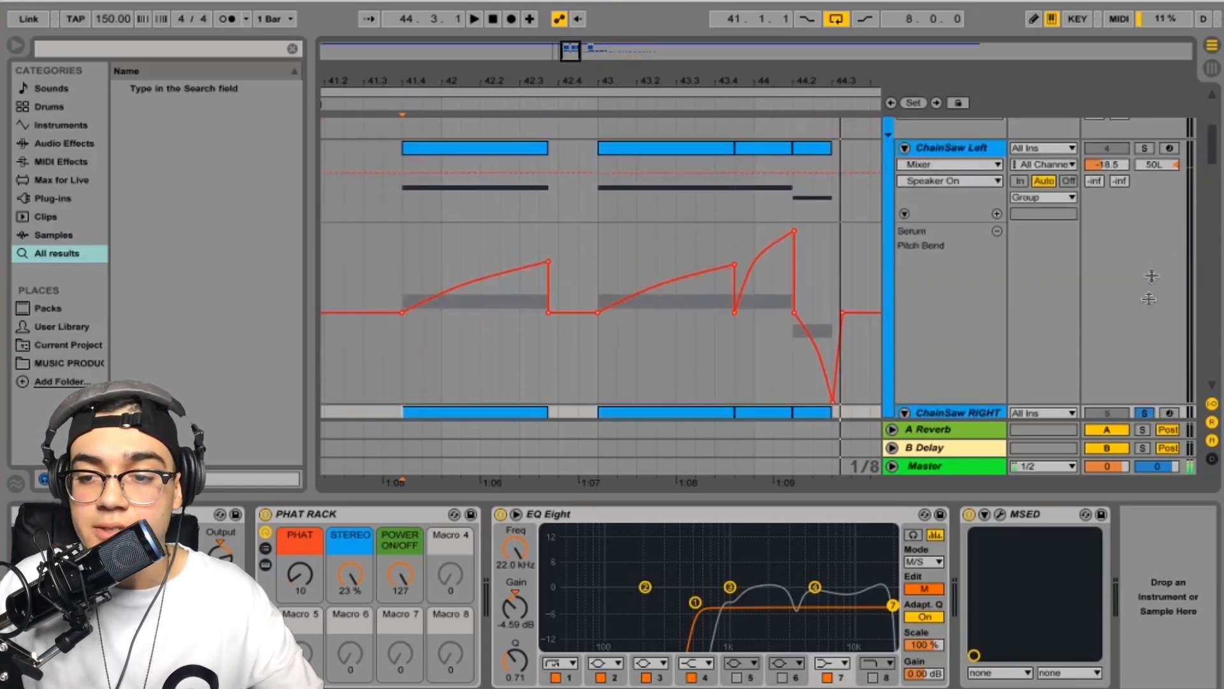
{"action": "scroll", "coordinate": [1148, 255], "scroll_direction": "down", "scroll_amount": 5}
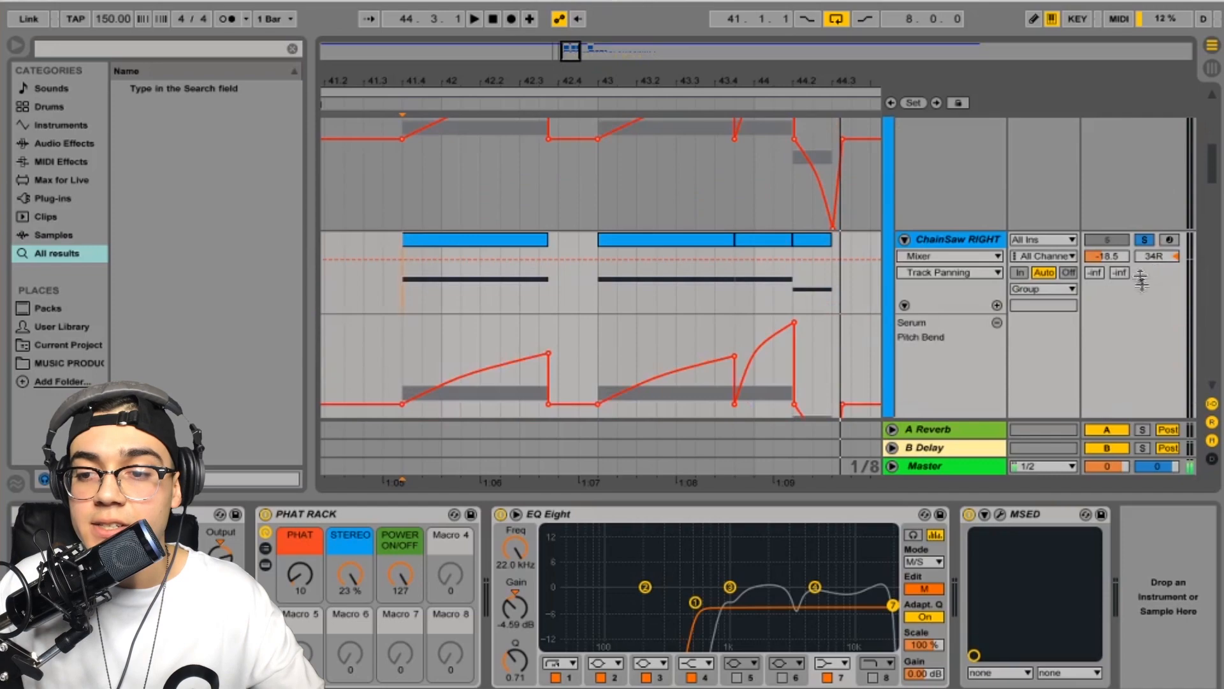
{"action": "scroll", "coordinate": [752, 196], "scroll_direction": "up", "scroll_amount": 5}
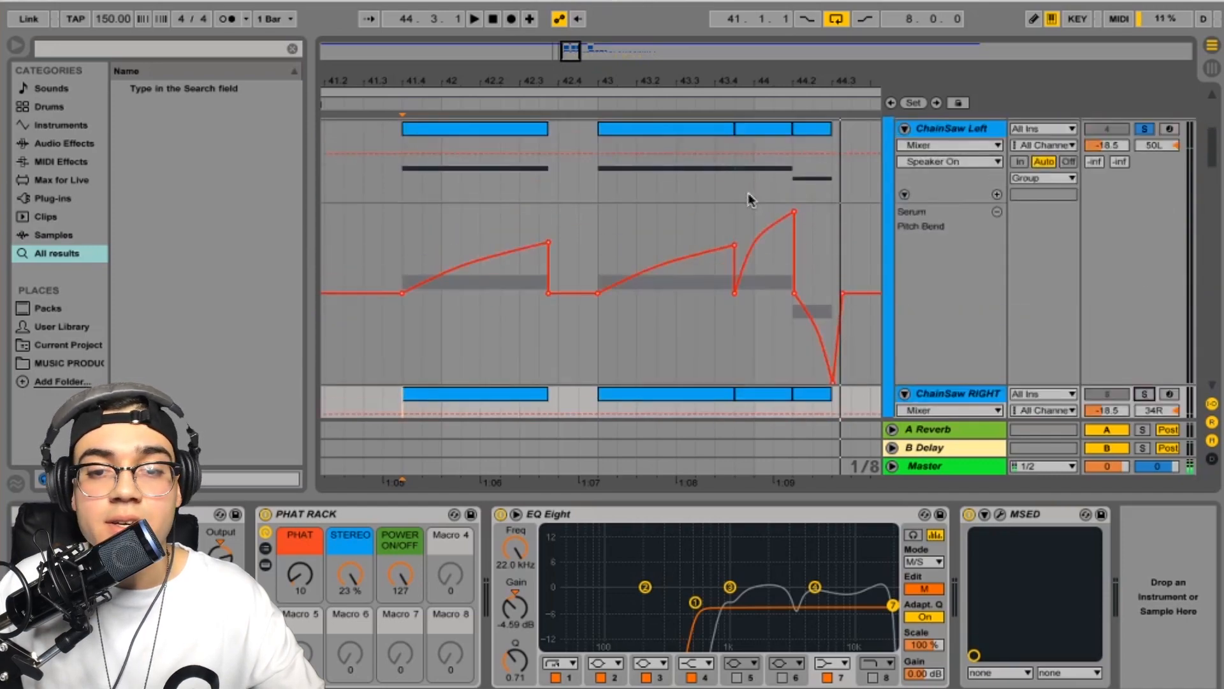
Show the ChainSaw Left track's devices and compare its EQ Eight side and mid curves.
{"action": "left_click", "coordinate": [972, 245]}
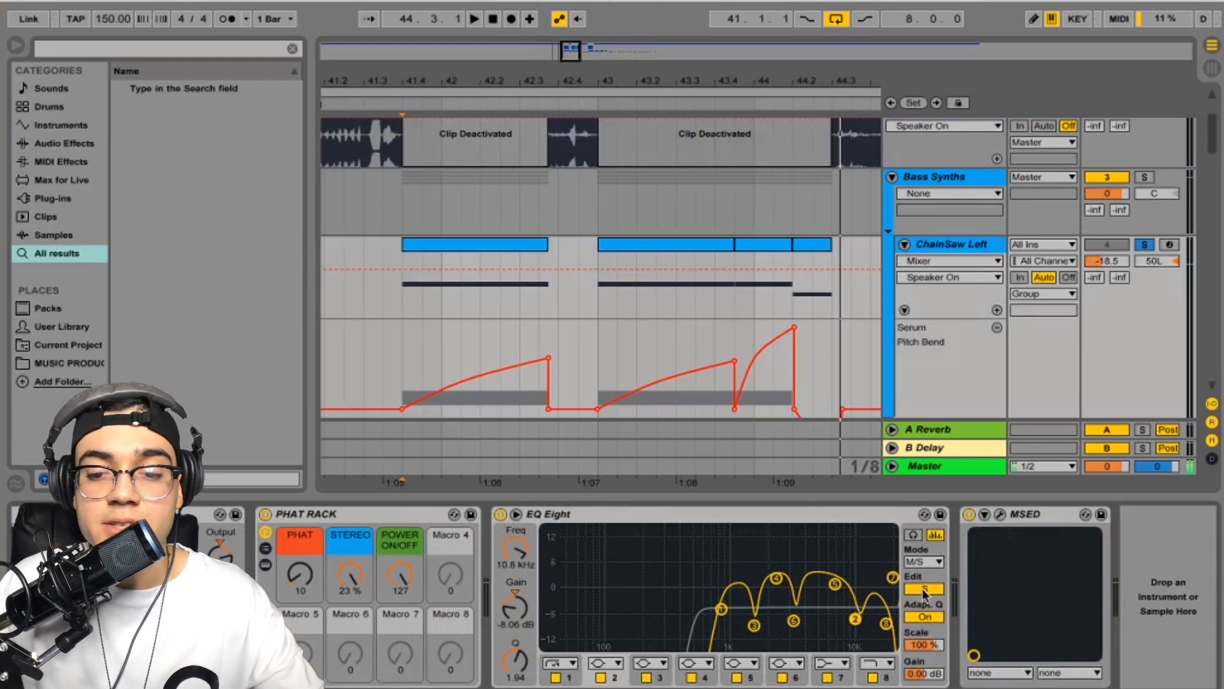
{"action": "left_click", "coordinate": [924, 590]}
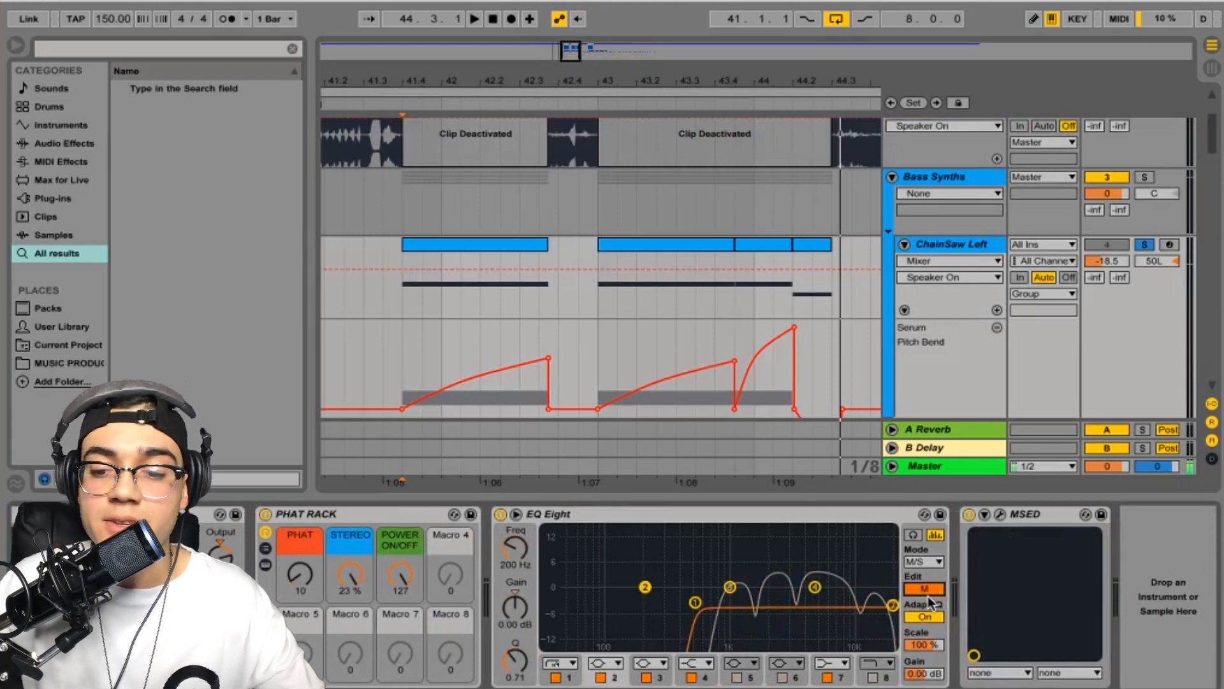
{"action": "left_click", "coordinate": [928, 590]}
Check ChainSaw Left's MSED gain settings, close the window, and play the track while viewing its Kompany OTT.
{"action": "left_click", "coordinate": [1001, 515]}
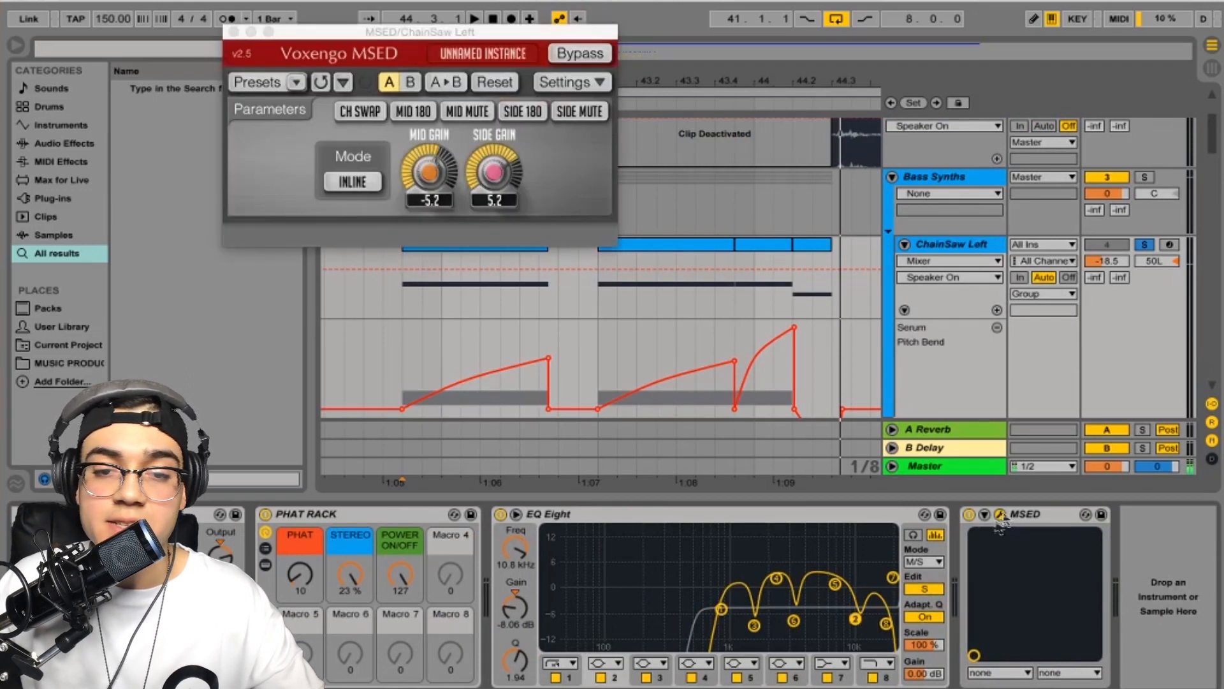
{"action": "left_click", "coordinate": [234, 32]}
{"action": "key", "text": "space"}
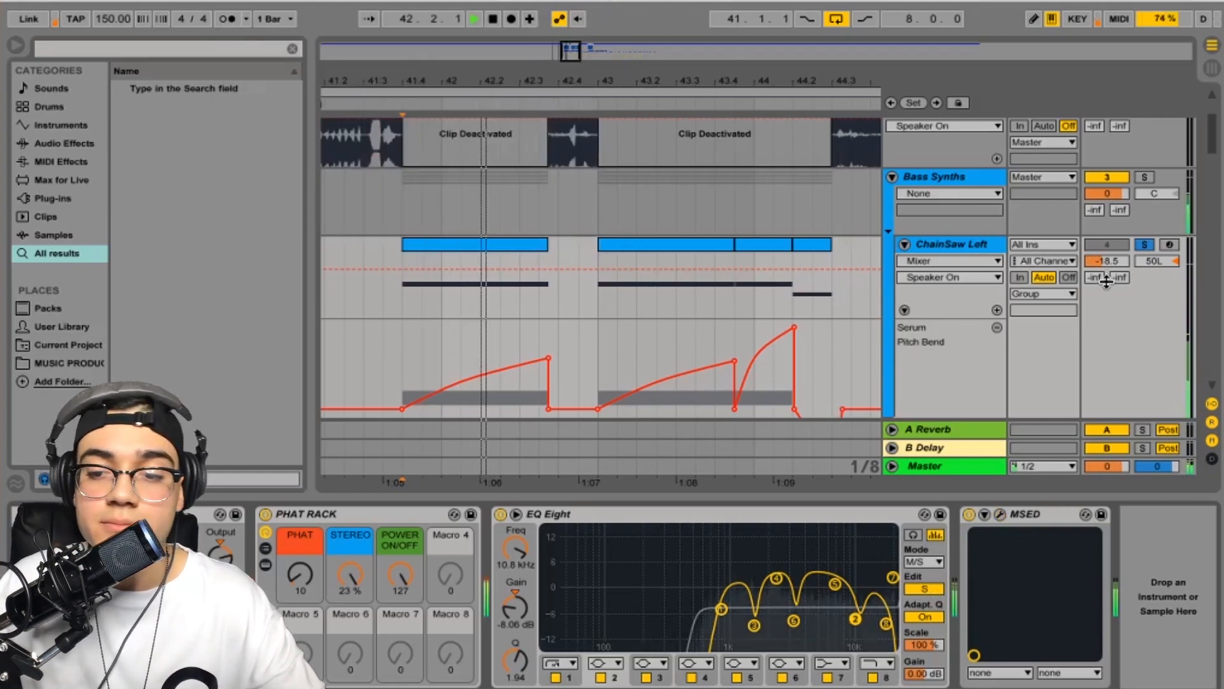
{"action": "scroll", "coordinate": [954, 523], "scroll_direction": "left", "scroll_amount": 5}
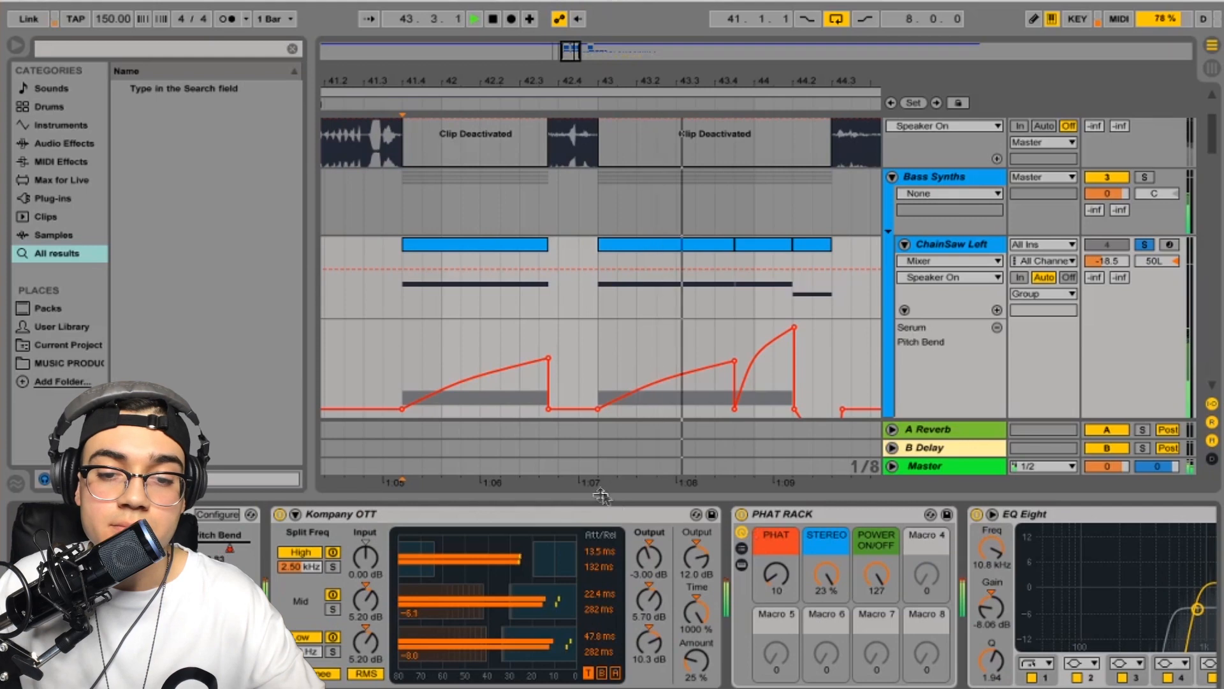
Stop playback, review the ChainSaw Left Serum patch, and return the start position to the first ChainSaw Left clip.
{"action": "key", "text": "space"}
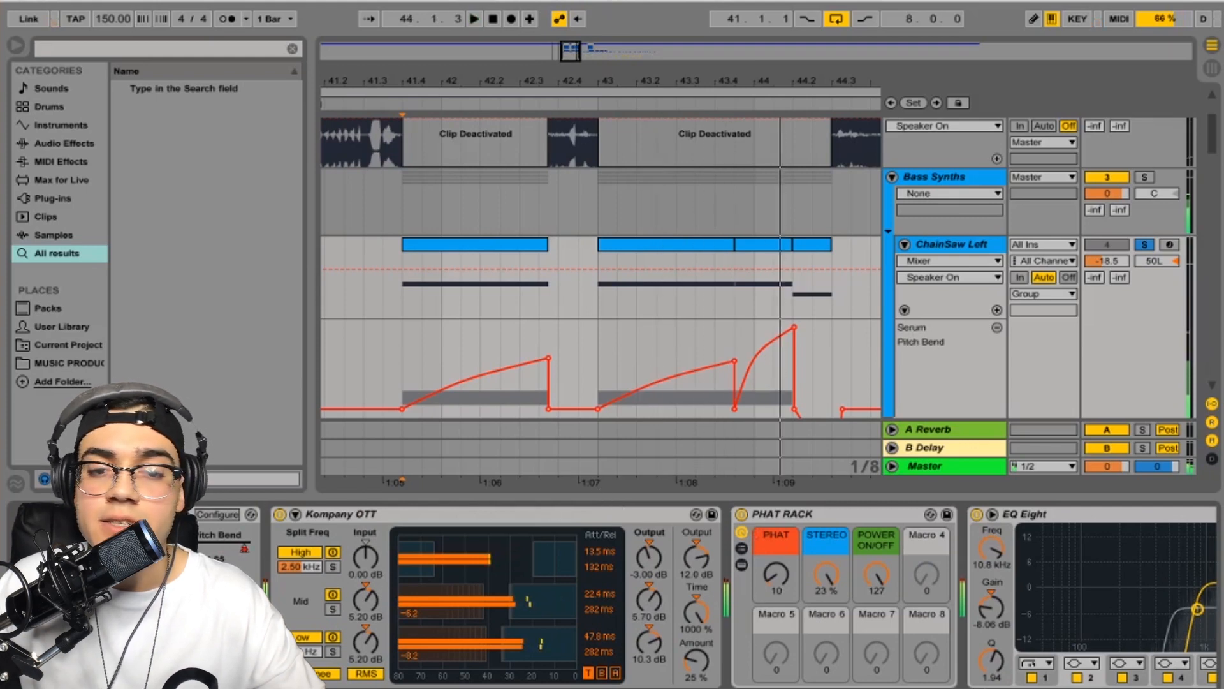
{"action": "left_click", "coordinate": [54, 514]}
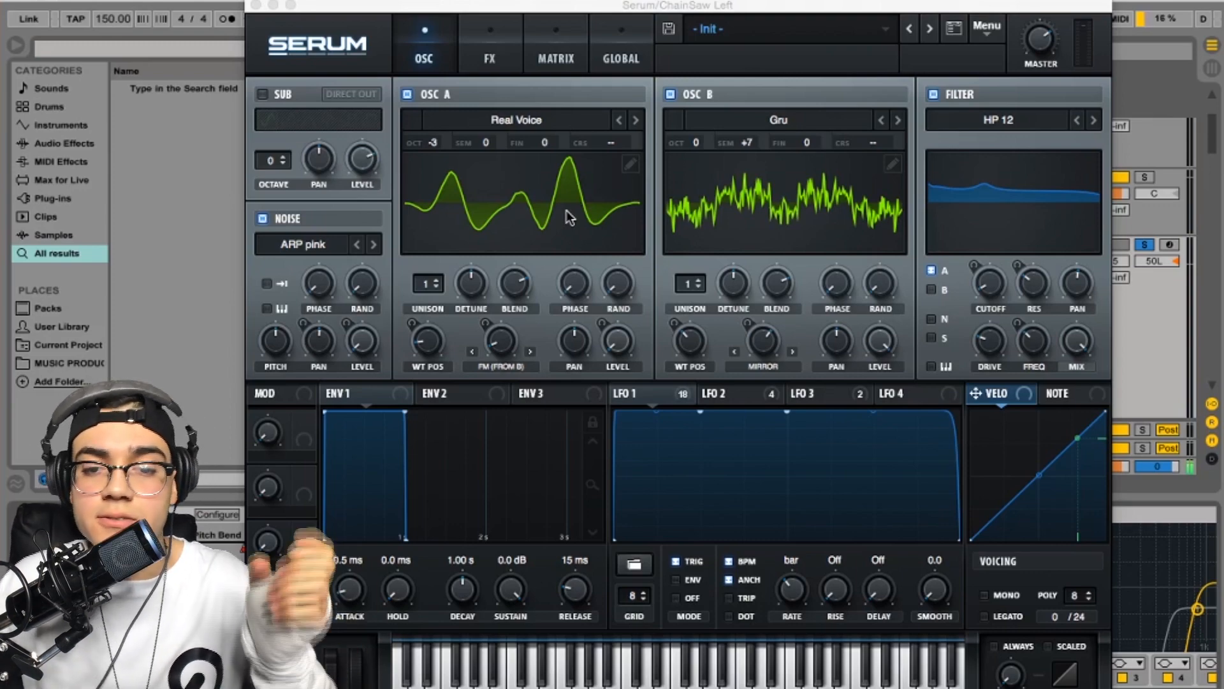
{"action": "left_click", "coordinate": [255, 6]}
{"action": "scroll", "coordinate": [599, 319], "scroll_direction": "down", "scroll_amount": 3}
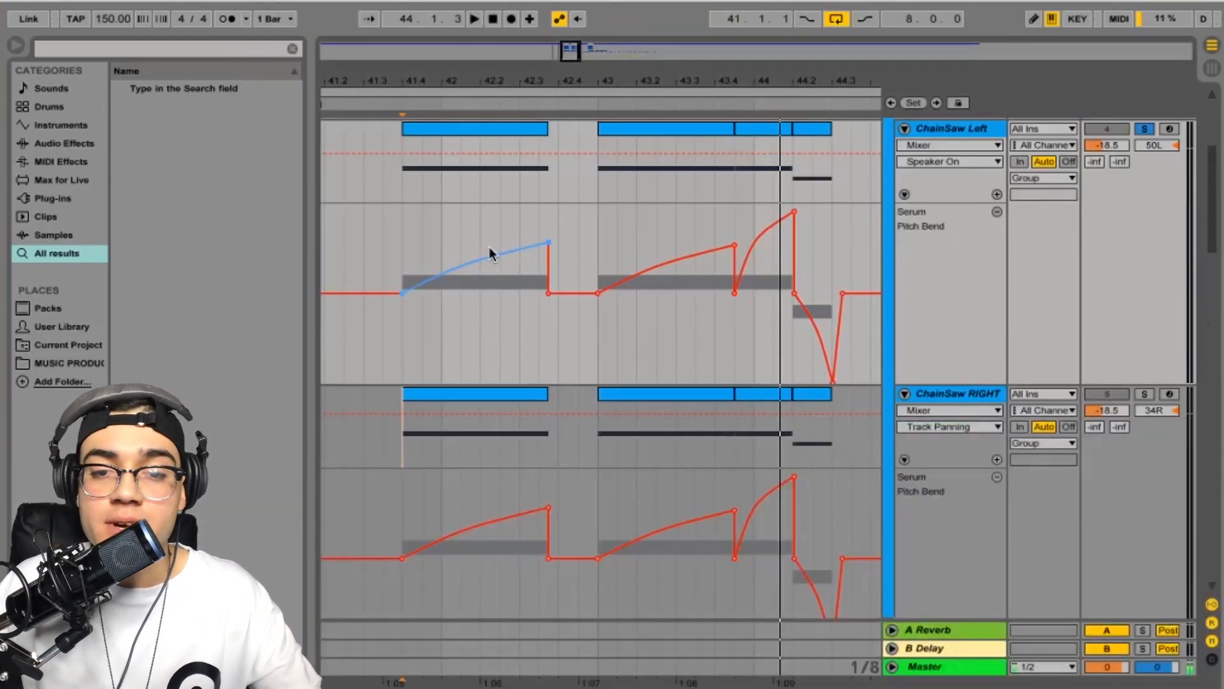
{"action": "left_click", "coordinate": [411, 176]}
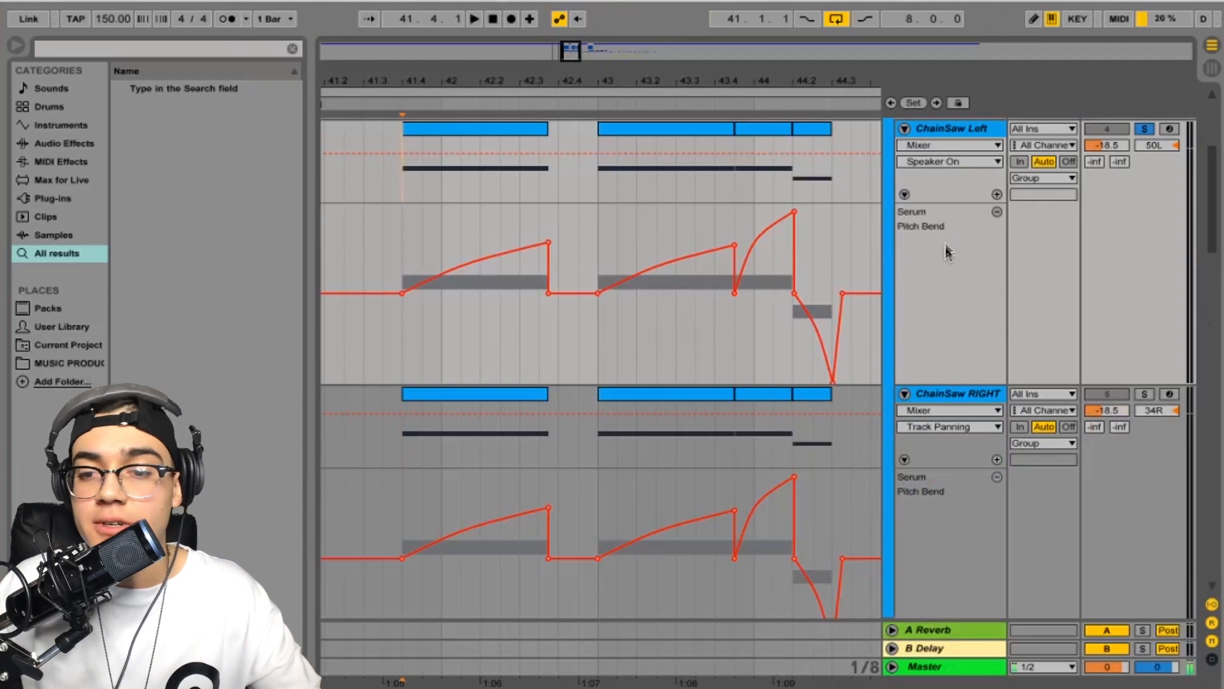
Show the ChainSaw Left devices, open its Serum patch to examine the pitch bend wheel, and close the window.
{"action": "scroll", "coordinate": [932, 217], "scroll_direction": "down", "scroll_amount": 2}
{"action": "scroll", "coordinate": [937, 217], "scroll_direction": "up", "scroll_amount": 4}
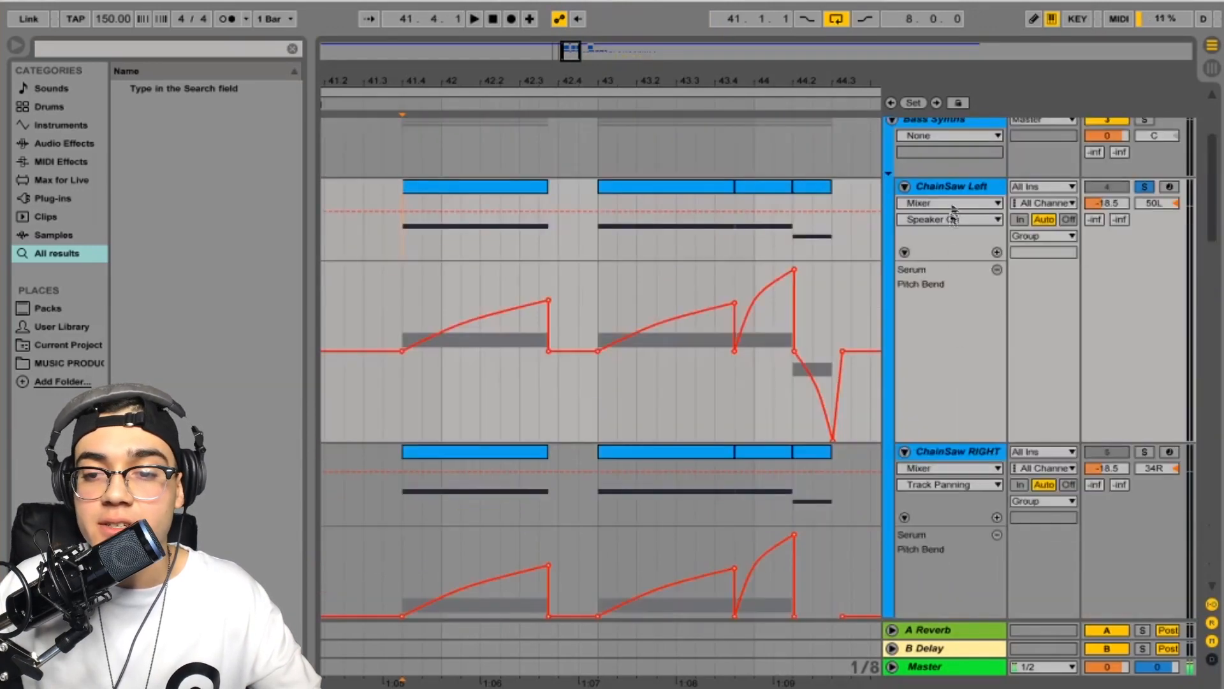
{"action": "double_click", "coordinate": [954, 189]}
{"action": "scroll", "coordinate": [612, 593], "scroll_direction": "right", "scroll_amount": 2}
{"action": "scroll", "coordinate": [612, 593], "scroll_direction": "left", "scroll_amount": 2}
{"action": "left_click", "coordinate": [46, 514]}
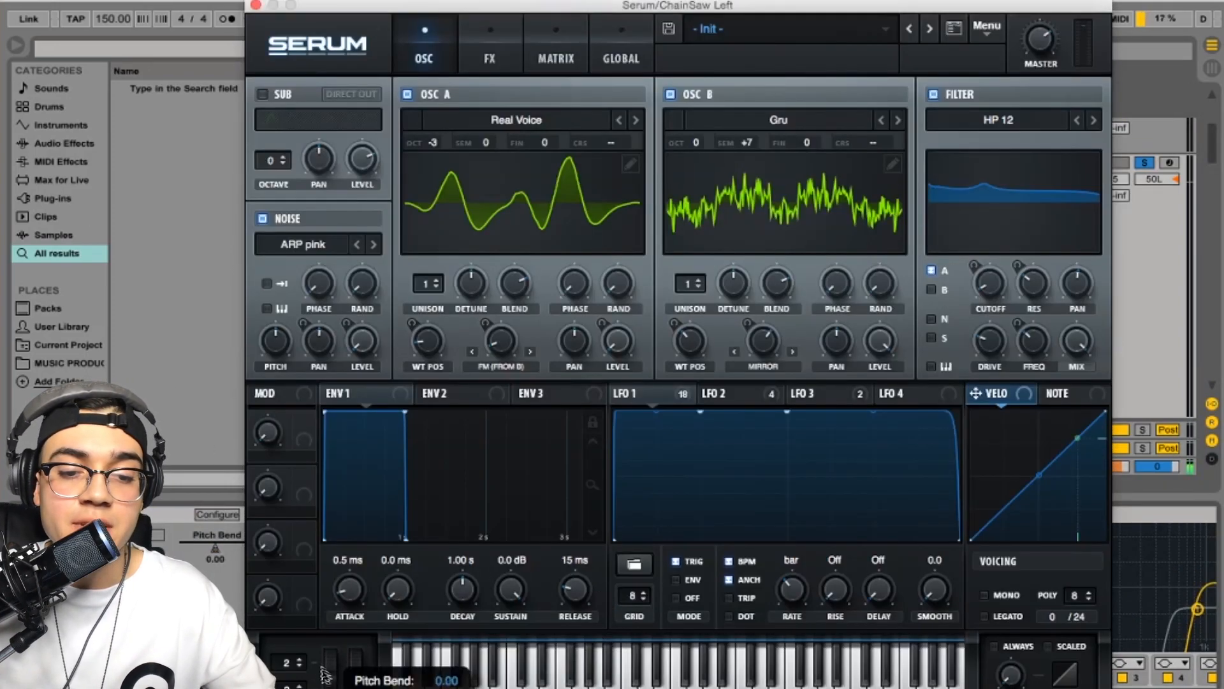
{"action": "left_click", "coordinate": [256, 5]}
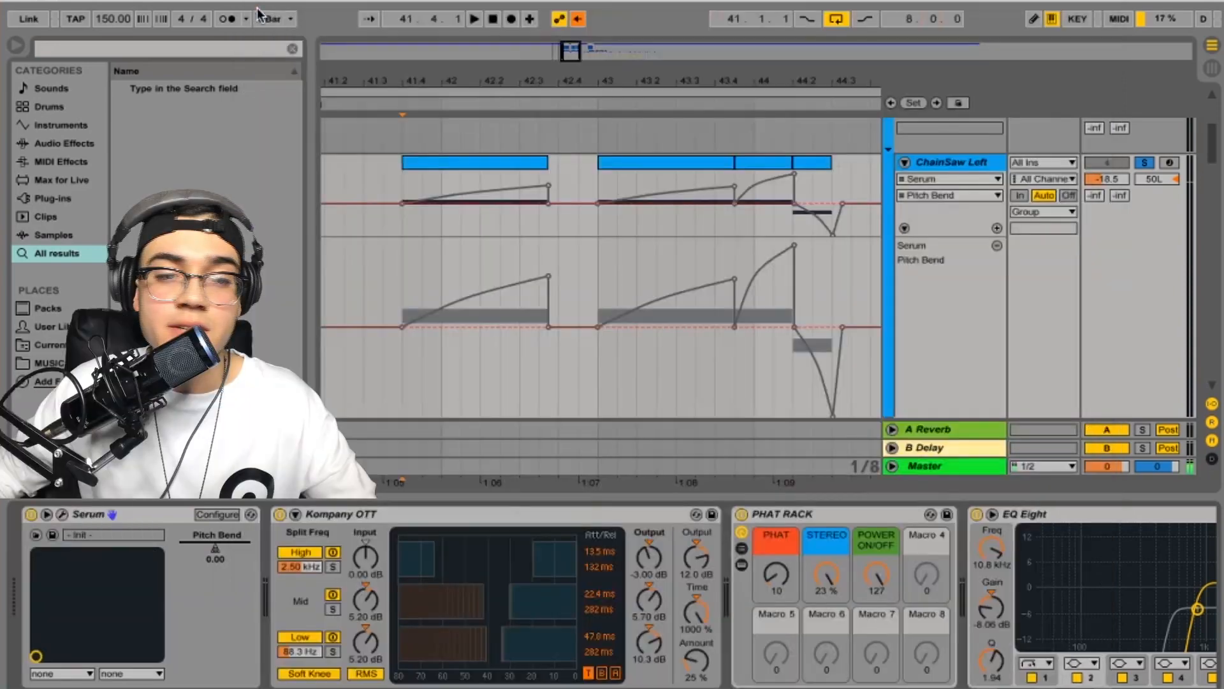
Remove the extra automation lane, re-enable ChainSaw Left's Serum Pitch Bend automation, and hide the device view.
{"action": "left_click", "coordinate": [997, 228]}
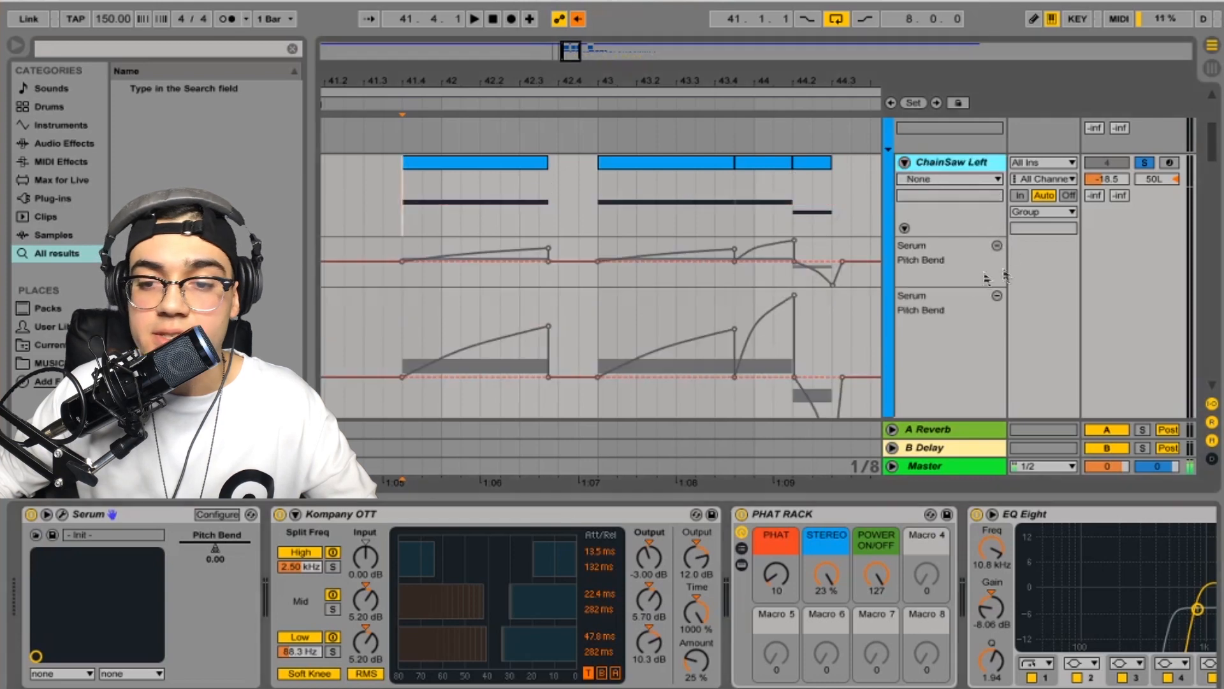
{"action": "left_click", "coordinate": [997, 245]}
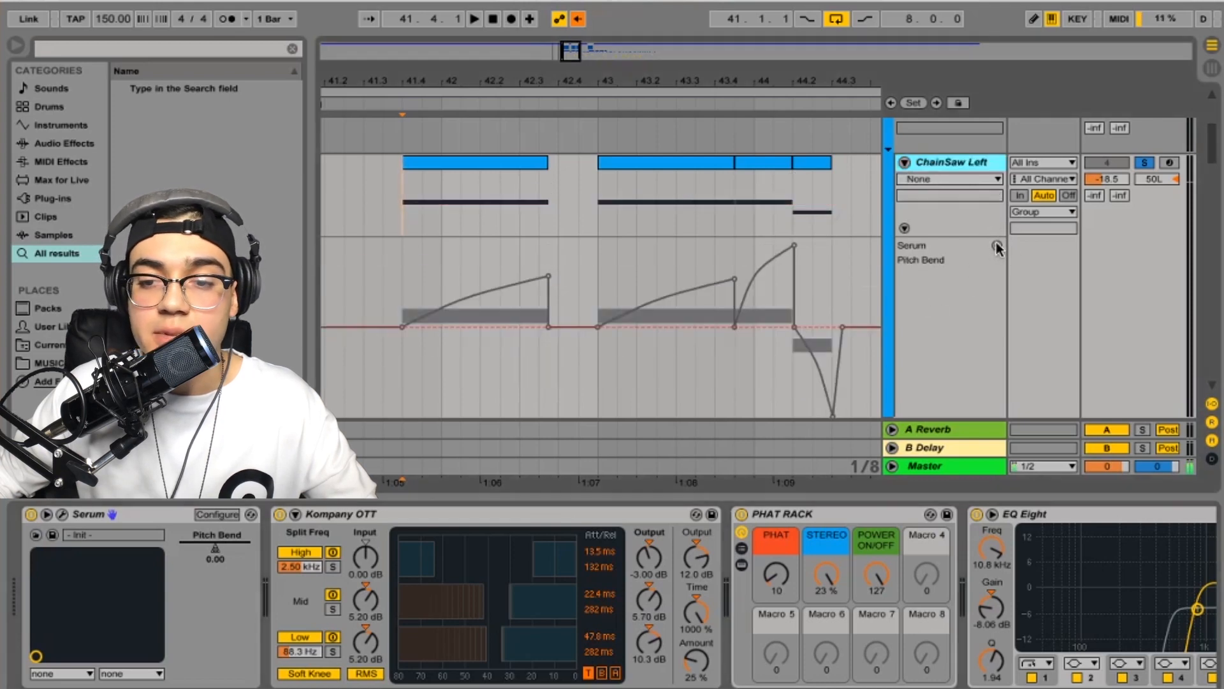
{"action": "right_click", "coordinate": [217, 549]}
{"action": "left_click", "coordinate": [320, 604]}
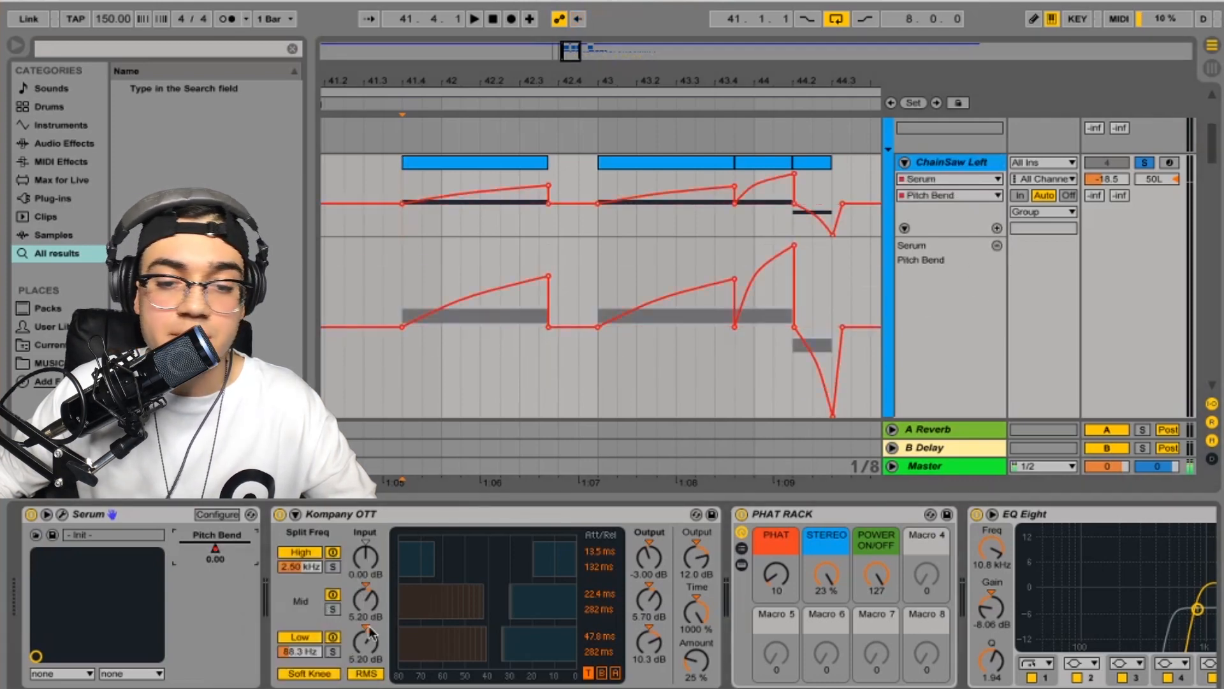
{"action": "key", "text": "super+alt+l"}
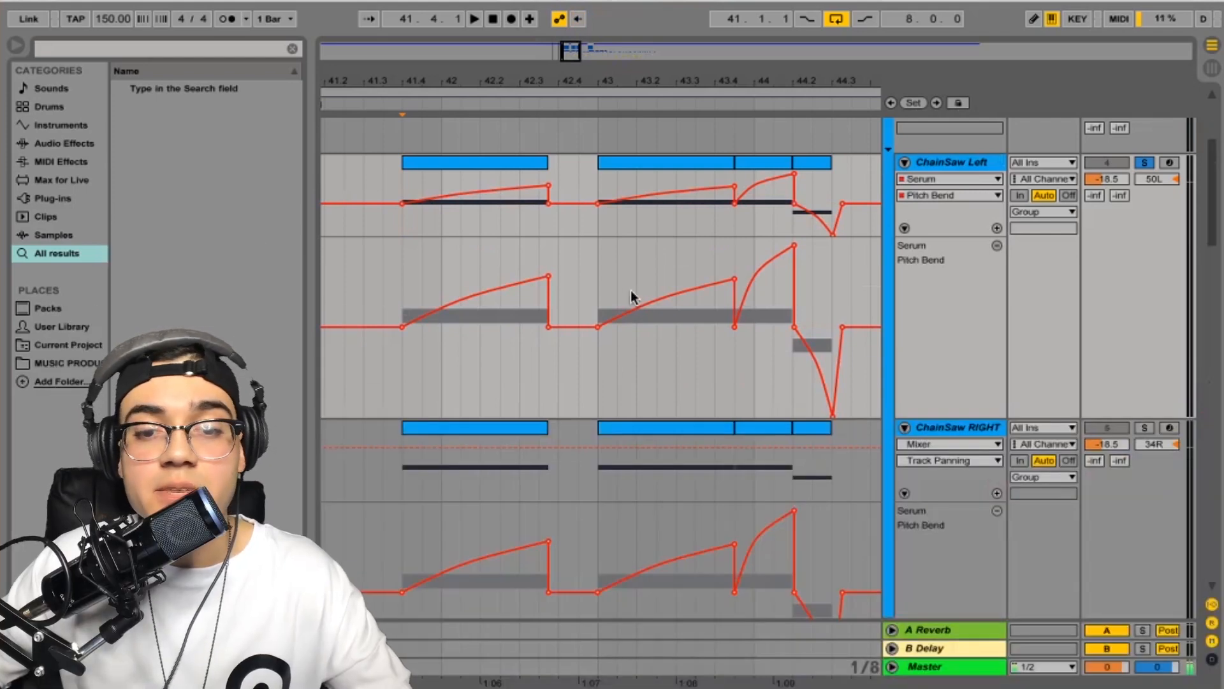
Play the soloed ChainSaw Left track through its pitch bend automation, then stop playback.
{"action": "scroll", "coordinate": [825, 255], "scroll_direction": "up", "scroll_amount": 1}
{"action": "key", "text": "space"}
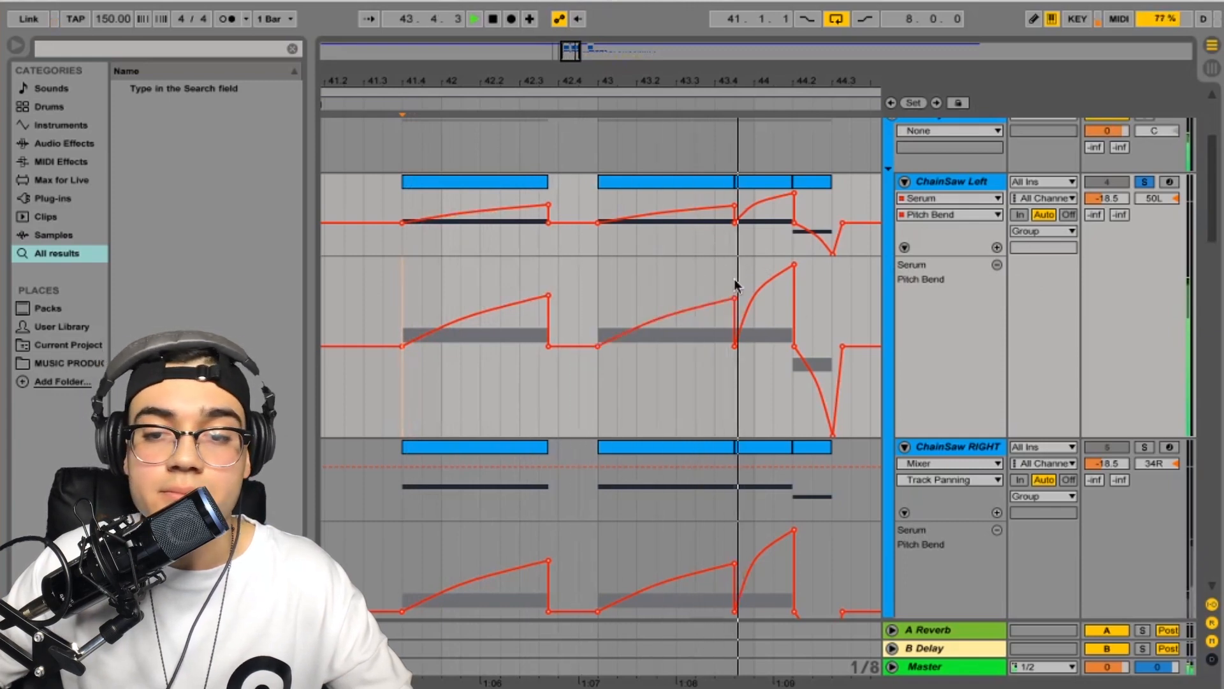
{"action": "scroll", "coordinate": [791, 282], "scroll_direction": "right", "scroll_amount": 5}
{"action": "scroll", "coordinate": [791, 281], "scroll_direction": "down", "scroll_amount": 1}
{"action": "key", "text": "space"}
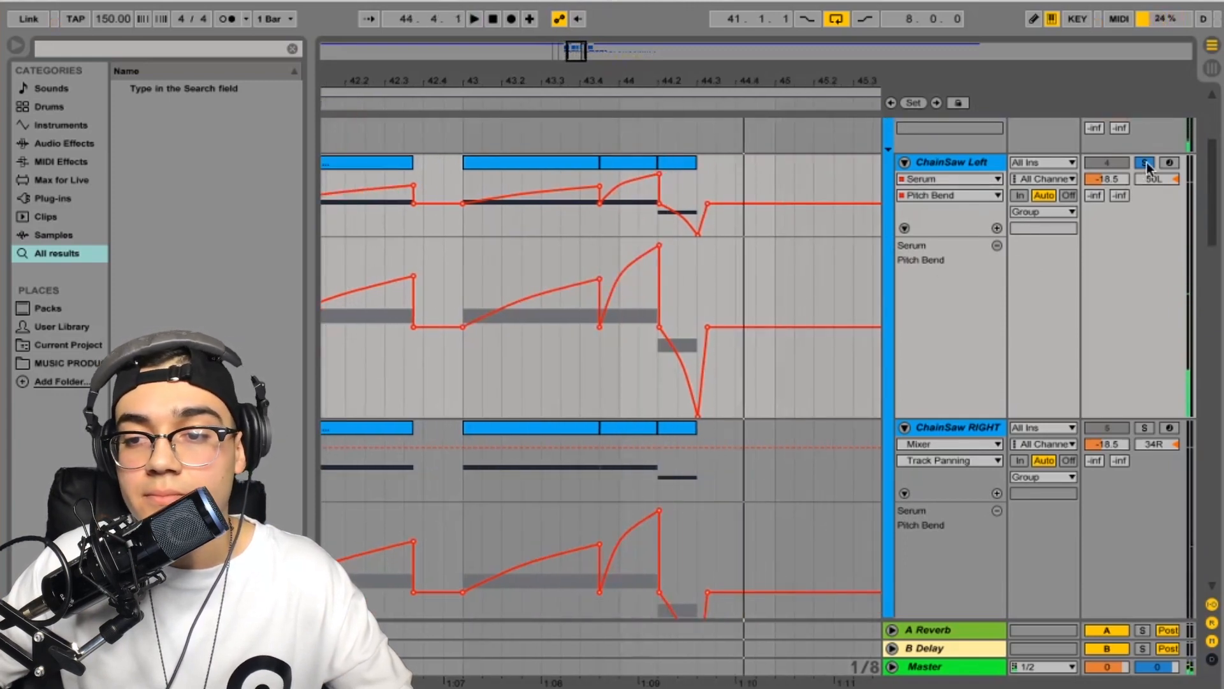
Solo the Lo End group instead of ChainSaw Left and place the start position at the first 808 clip.
{"action": "scroll", "coordinate": [1145, 185], "scroll_direction": "down", "scroll_amount": 5}
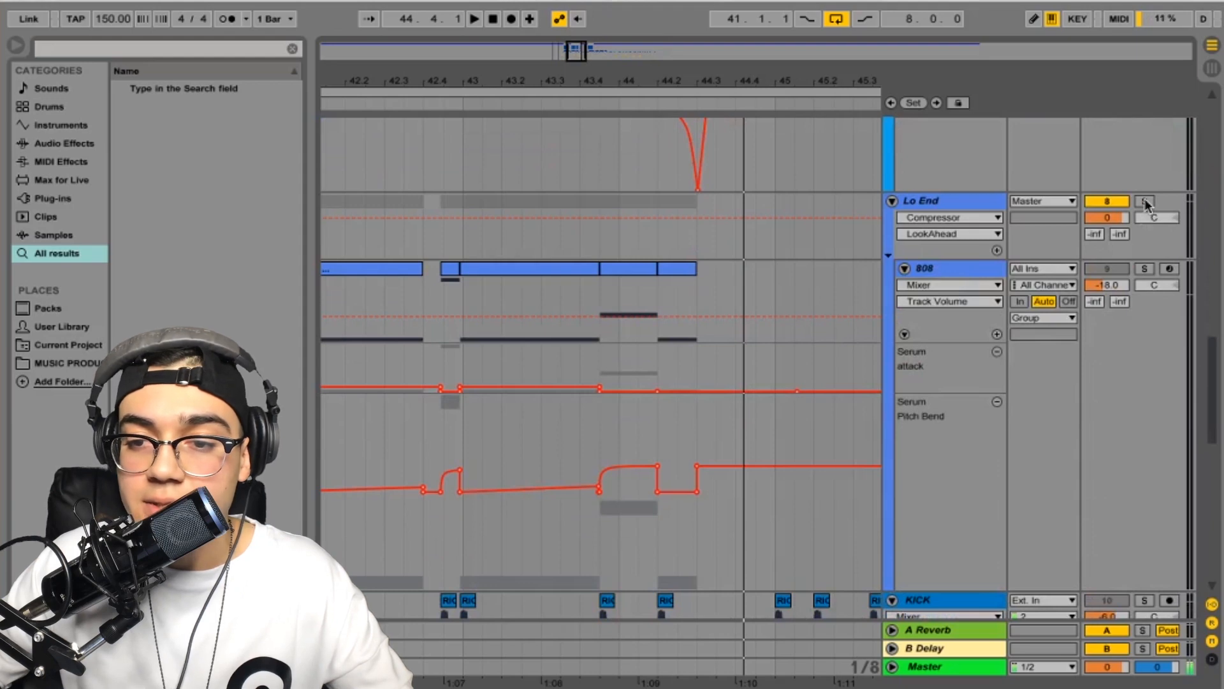
{"action": "left_click", "coordinate": [1145, 201]}
{"action": "scroll", "coordinate": [829, 280], "scroll_direction": "left", "scroll_amount": 6}
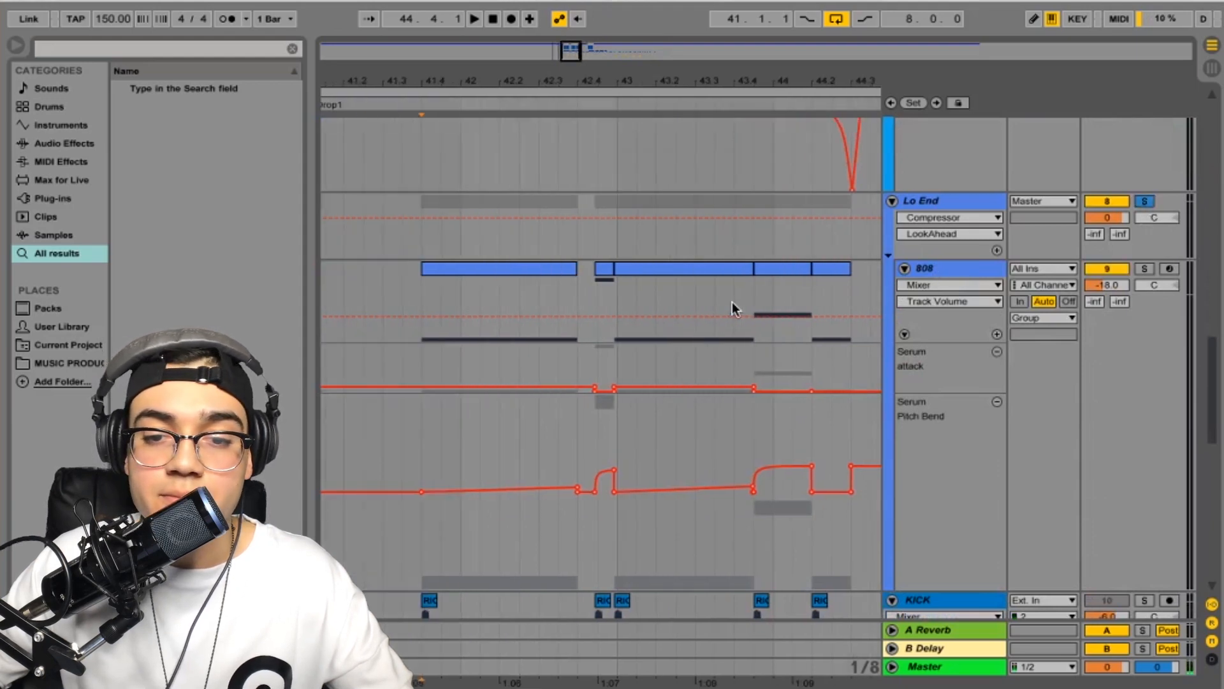
{"action": "left_click", "coordinate": [423, 290]}
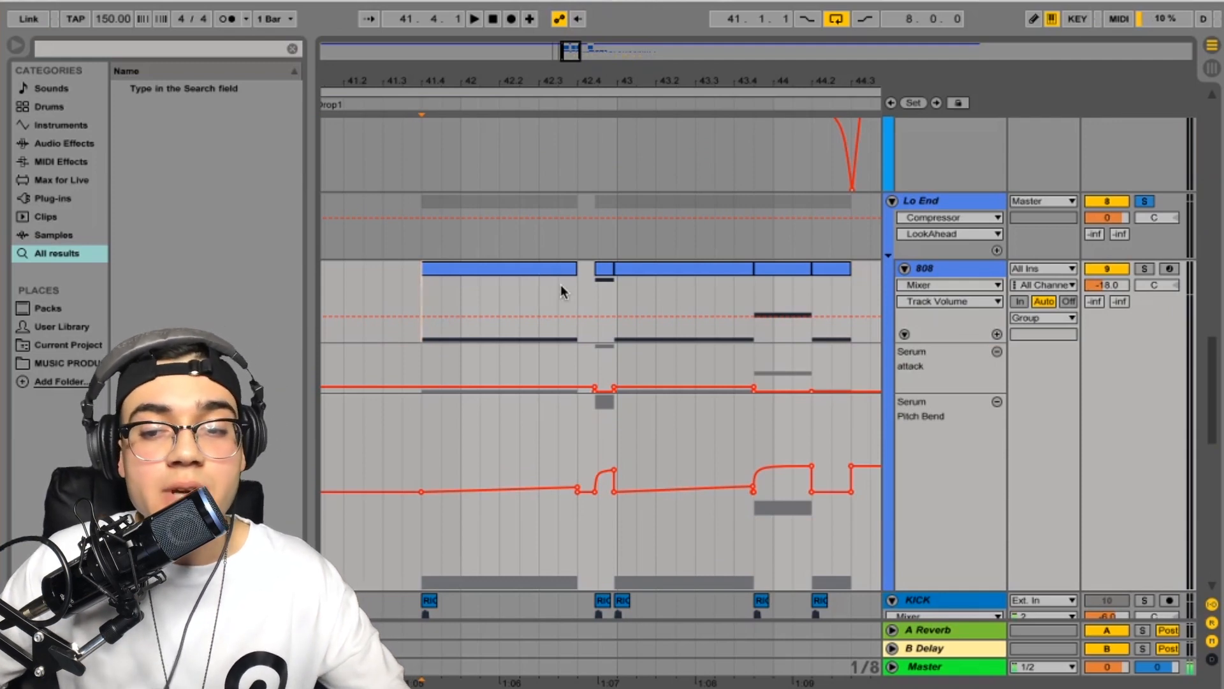
Examine the 808 track's notes together with its Serum attack and Pitch Bend automation across the drop.
{"action": "scroll", "coordinate": [561, 284], "scroll_direction": "right", "scroll_amount": 6}
{"action": "scroll", "coordinate": [560, 285], "scroll_direction": "down", "scroll_amount": 2}
{"action": "scroll", "coordinate": [618, 381], "scroll_direction": "up", "scroll_amount": 1}
{"action": "scroll", "coordinate": [618, 381], "scroll_direction": "left", "scroll_amount": 1}
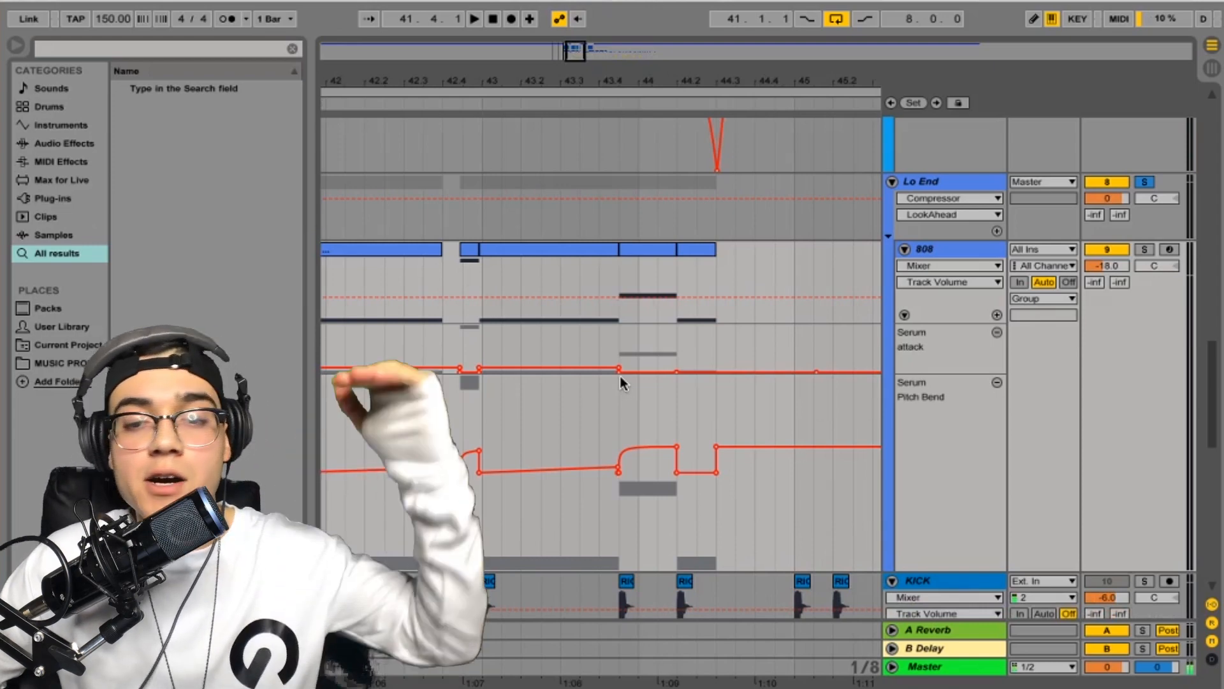
{"action": "scroll", "coordinate": [451, 275], "scroll_direction": "left", "scroll_amount": 5}
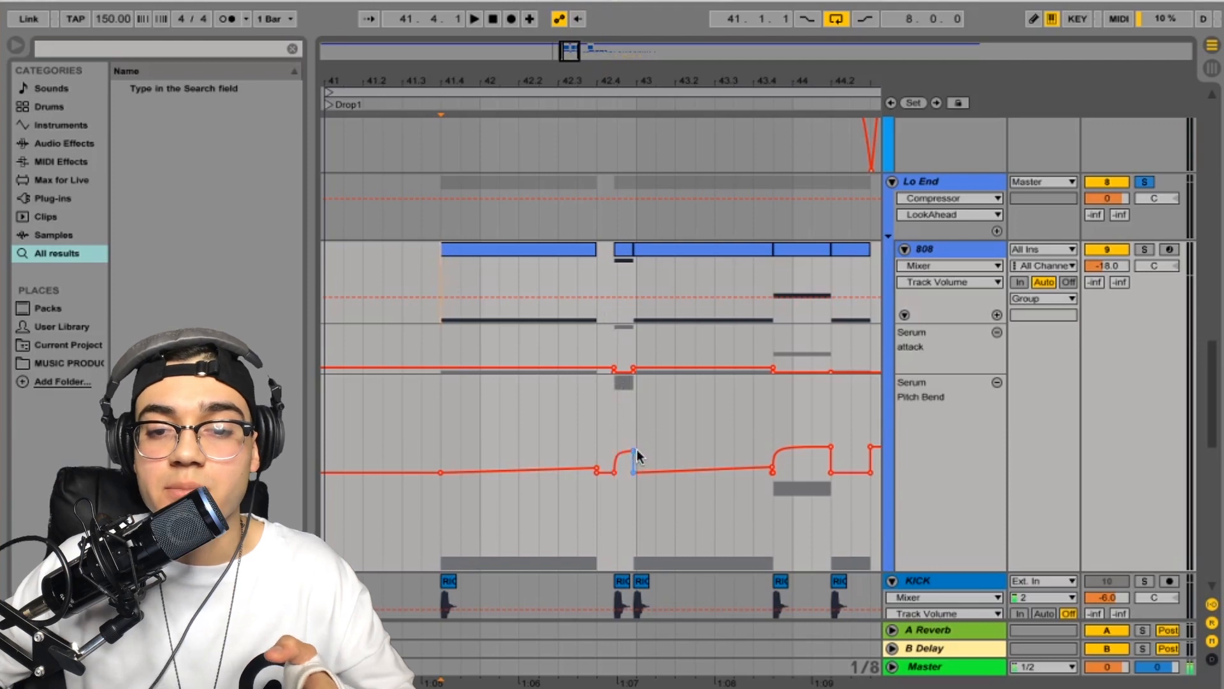
Show the 808 track's devices and examine the chain from Serum and EQ Eight through Overdrive and Glue Compressor to Mono.
{"action": "double_click", "coordinate": [975, 250]}
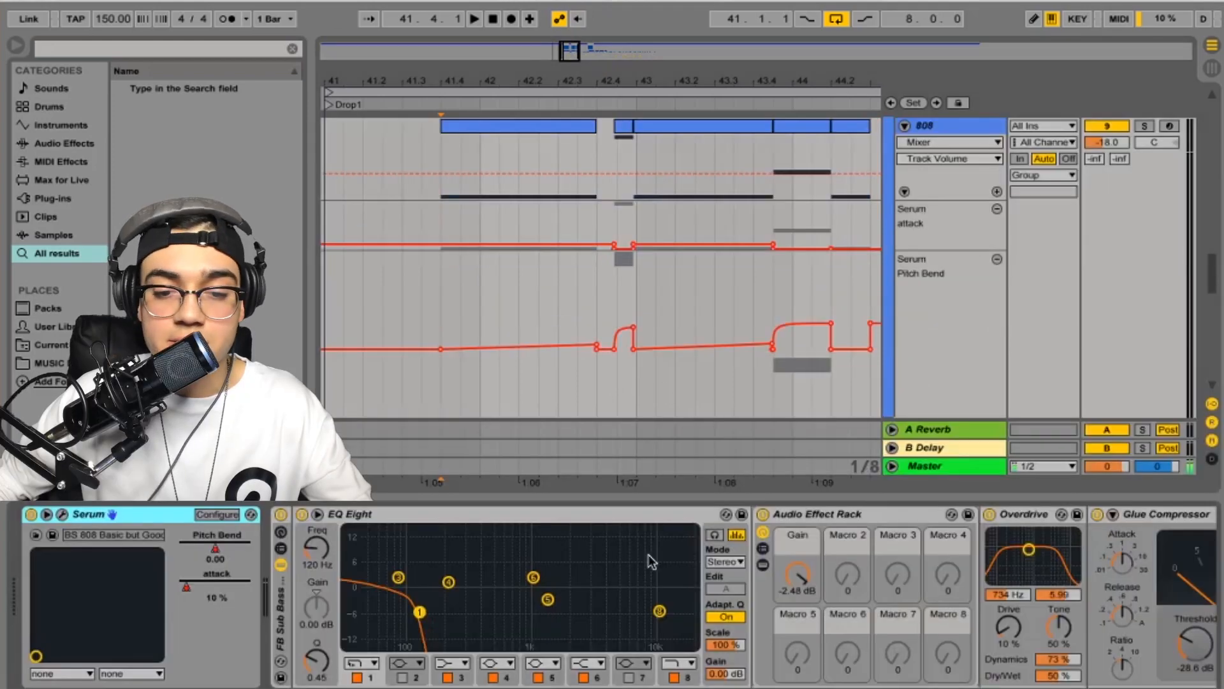
{"action": "scroll", "coordinate": [645, 581], "scroll_direction": "right", "scroll_amount": 5}
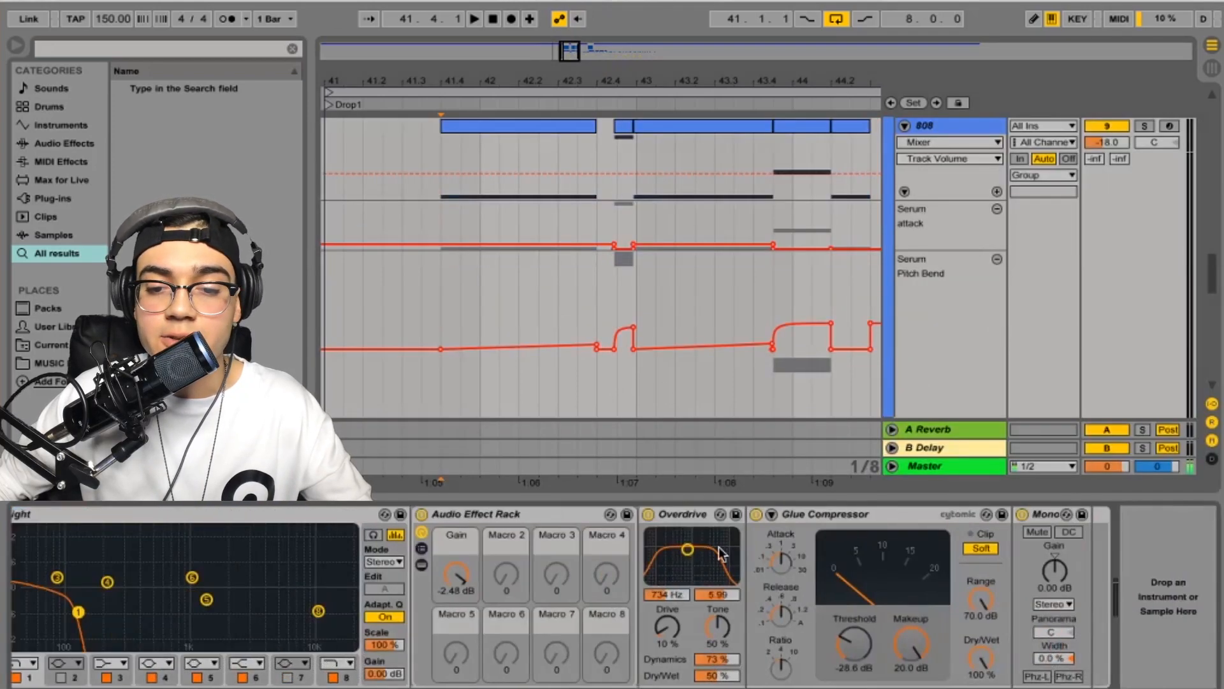
{"action": "scroll", "coordinate": [578, 571], "scroll_direction": "left", "scroll_amount": 5}
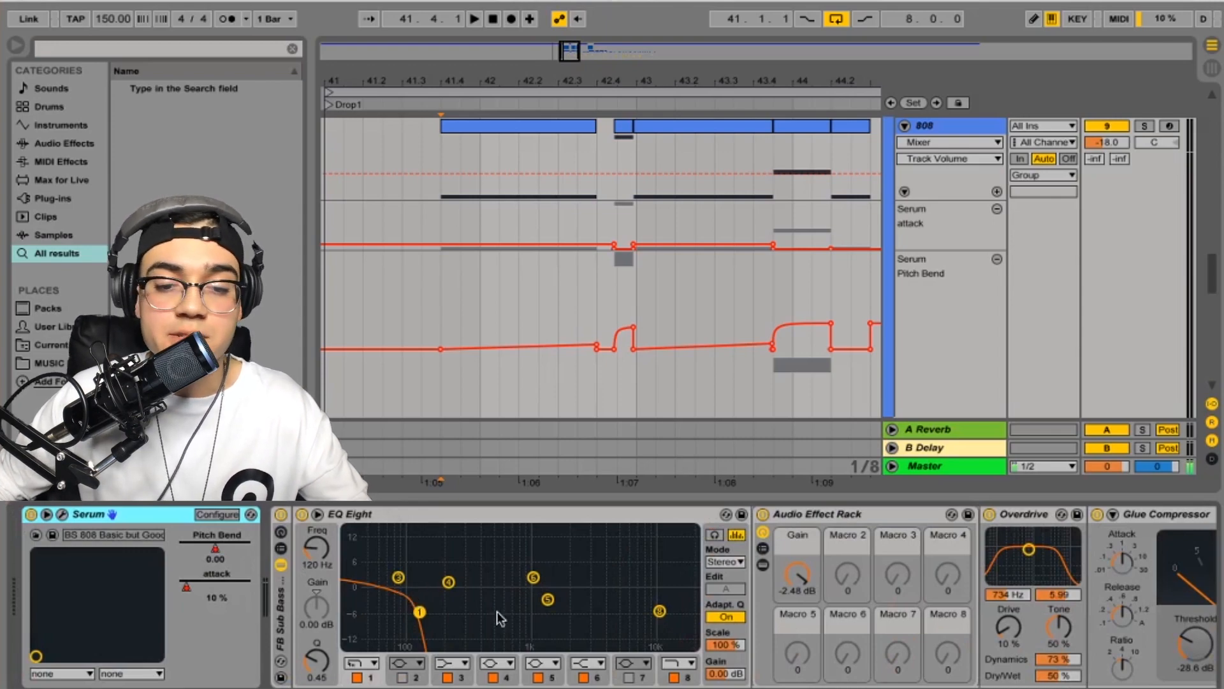
{"action": "scroll", "coordinate": [472, 612], "scroll_direction": "right", "scroll_amount": 3}
{"action": "scroll", "coordinate": [472, 612], "scroll_direction": "left", "scroll_amount": 3}
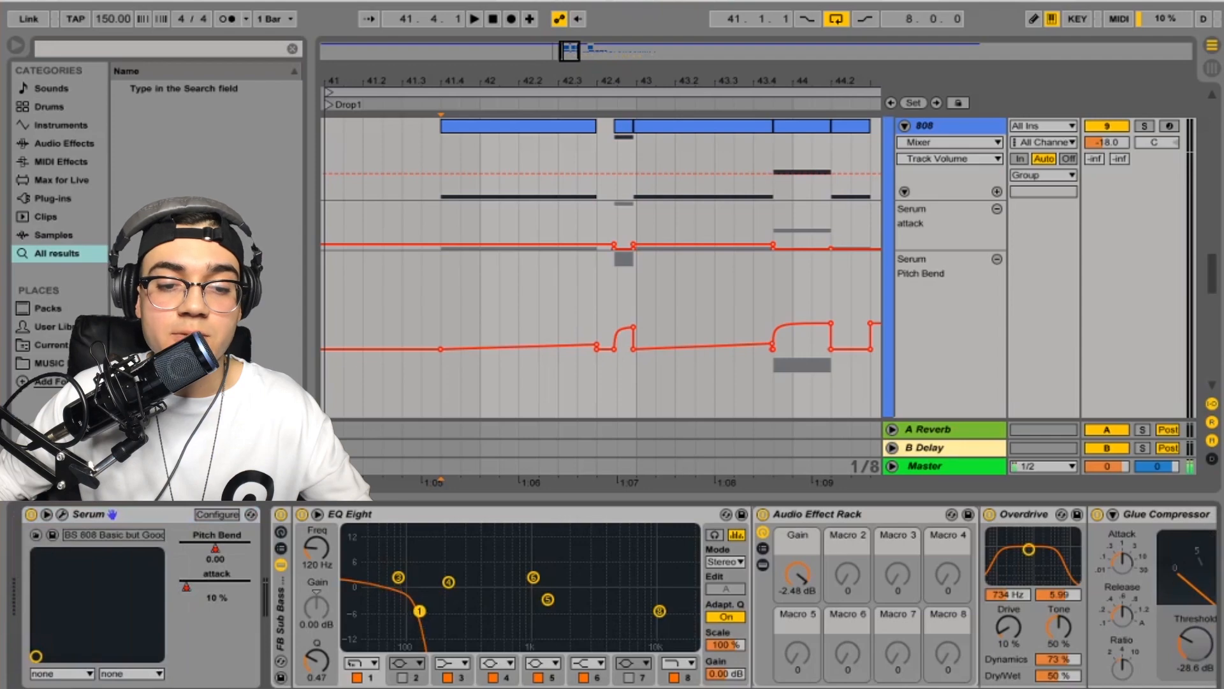
{"action": "scroll", "coordinate": [579, 582], "scroll_direction": "right", "scroll_amount": 6}
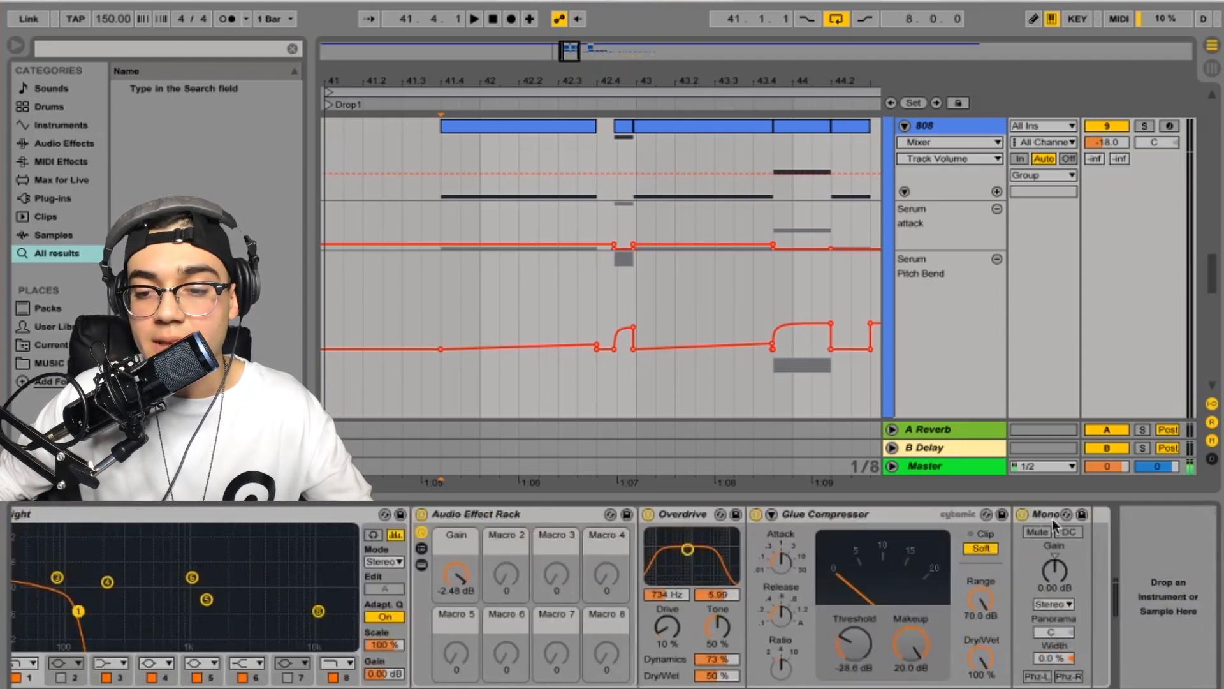
Hide the device view, play the soloed 808 through its clips, and stop playback.
{"action": "left_click", "coordinate": [1003, 501]}
{"action": "key", "text": "space"}
{"action": "scroll", "coordinate": [707, 288], "scroll_direction": "up", "scroll_amount": 3}
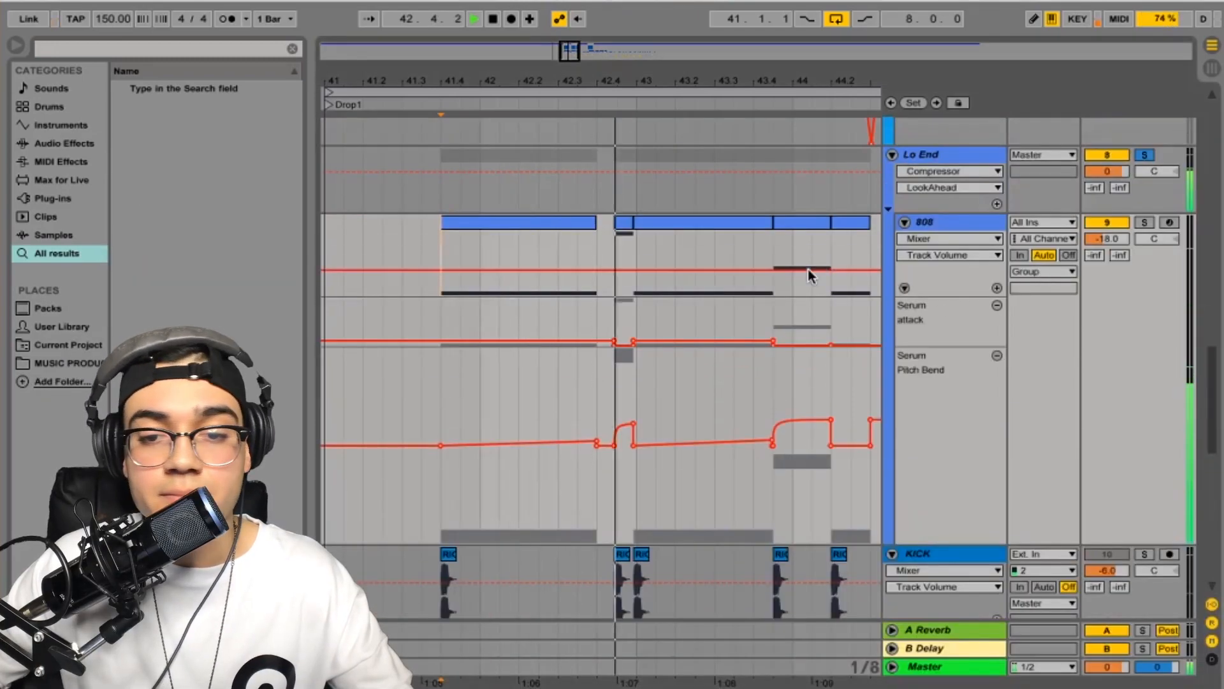
{"action": "scroll", "coordinate": [743, 303], "scroll_direction": "right", "scroll_amount": 1}
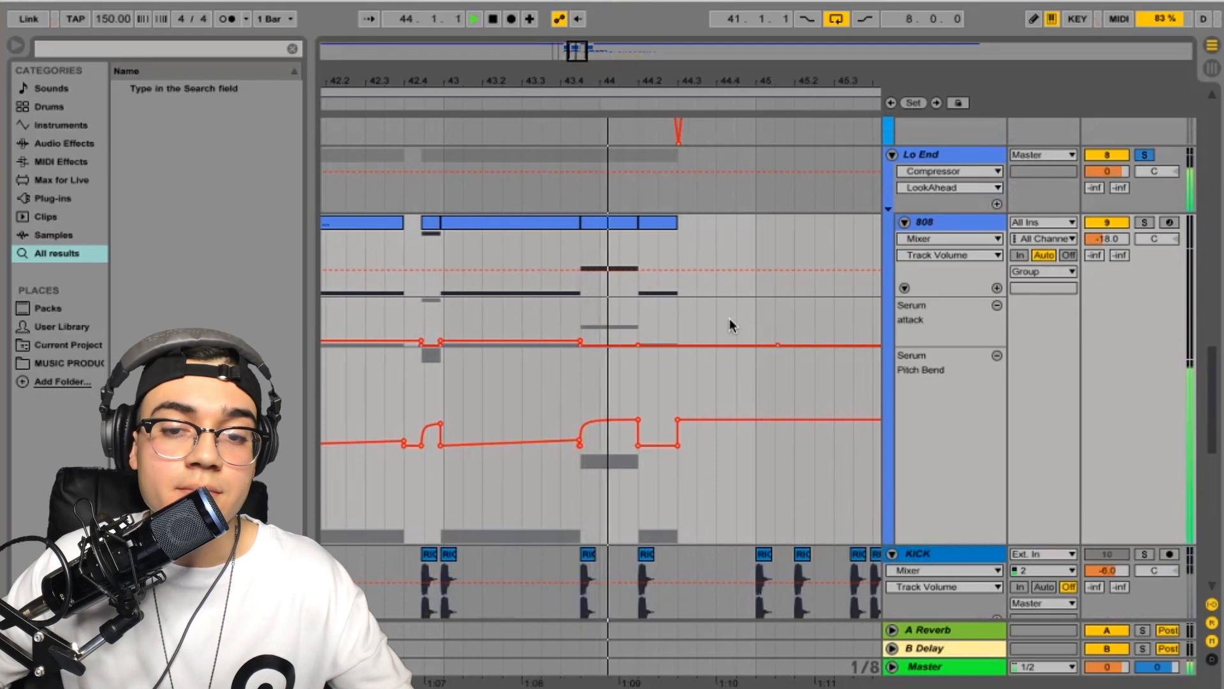
{"action": "key", "text": "space"}
{"action": "scroll", "coordinate": [729, 319], "scroll_direction": "left", "scroll_amount": 2}
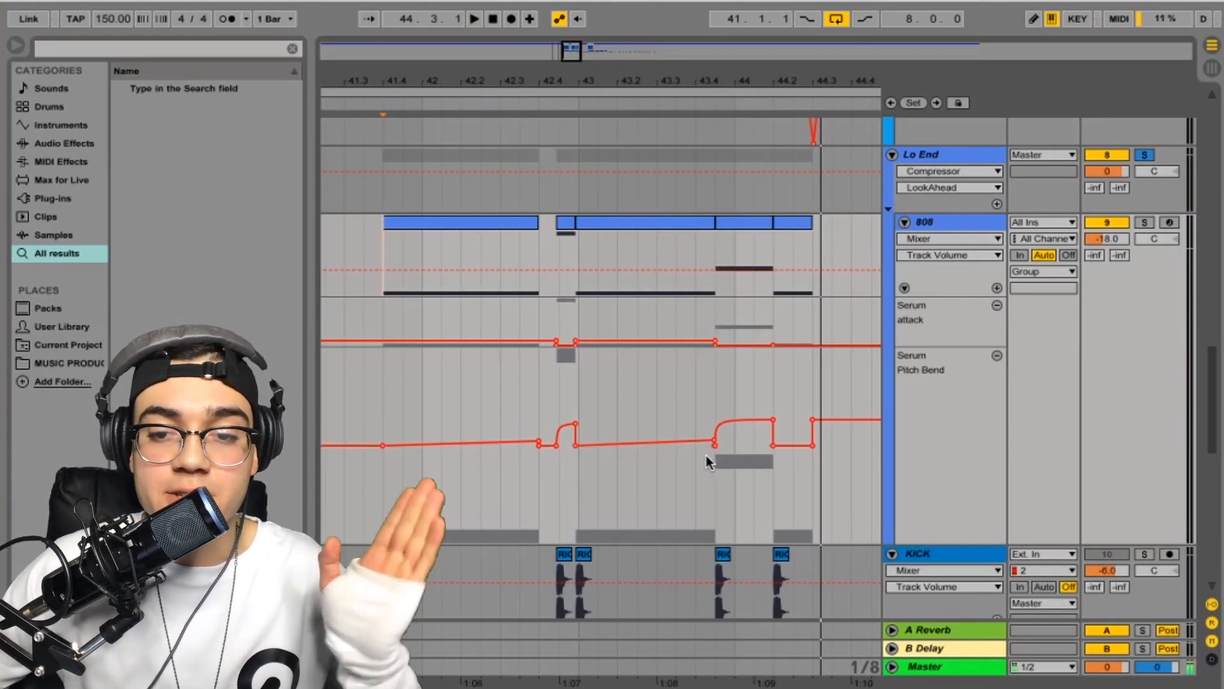
Unsolo the Lo End group, show the main ChainSaw track's devices, and open its Serum patch.
{"action": "scroll", "coordinate": [1149, 338], "scroll_direction": "up", "scroll_amount": 3}
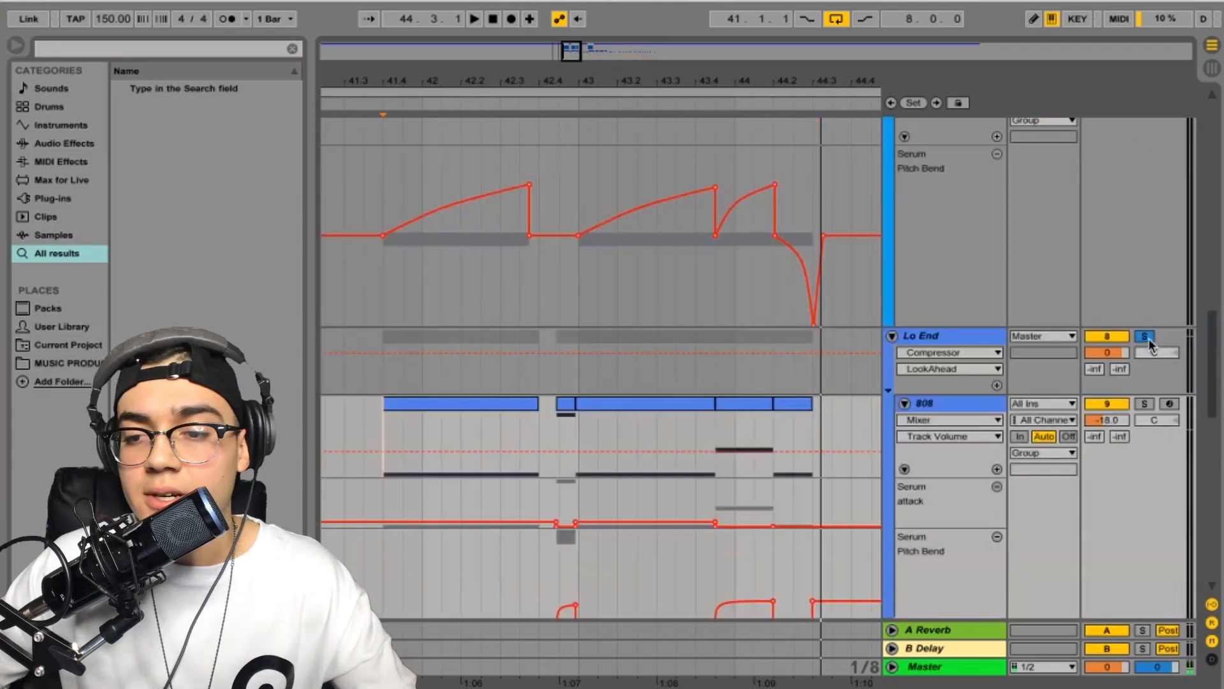
{"action": "scroll", "coordinate": [1145, 335], "scroll_direction": "up", "scroll_amount": 6}
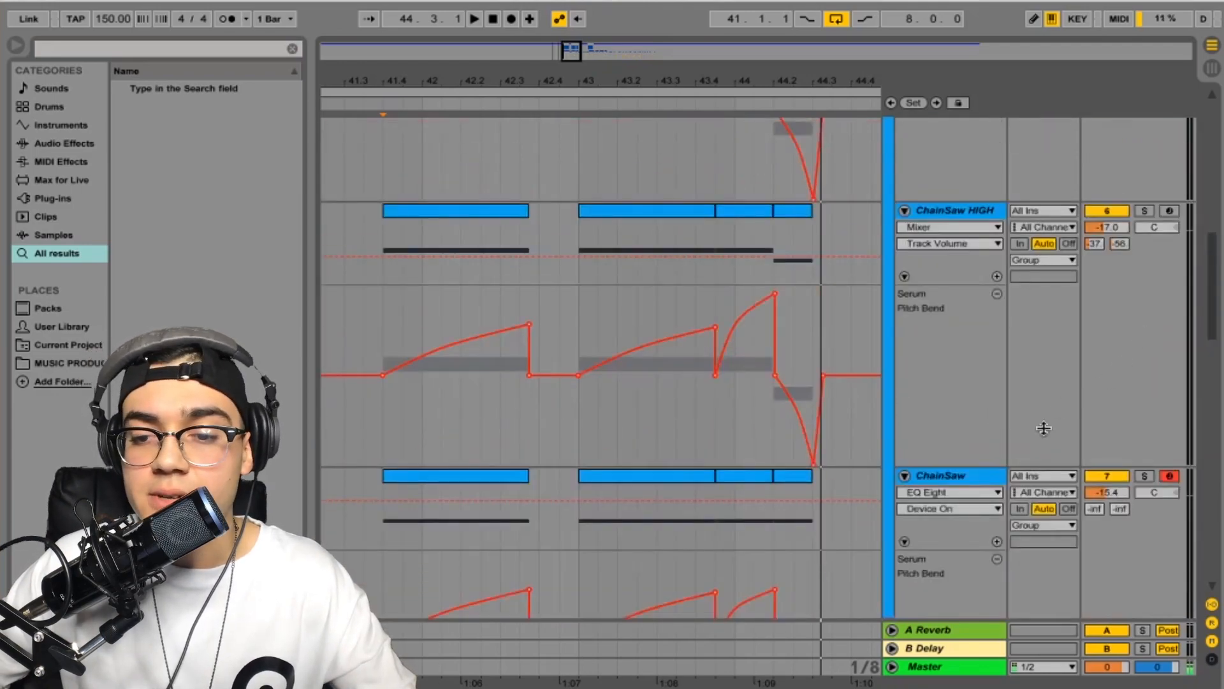
{"action": "left_click", "coordinate": [966, 475]}
{"action": "double_click", "coordinate": [959, 475]}
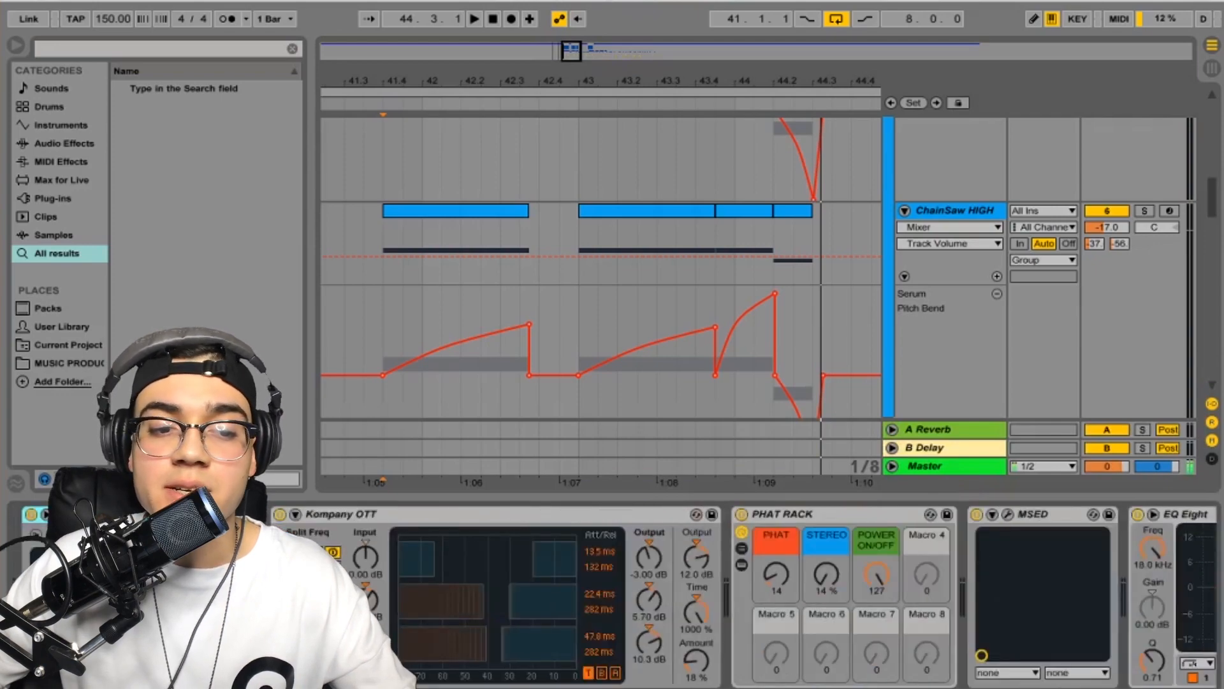
{"action": "left_click", "coordinate": [61, 514]}
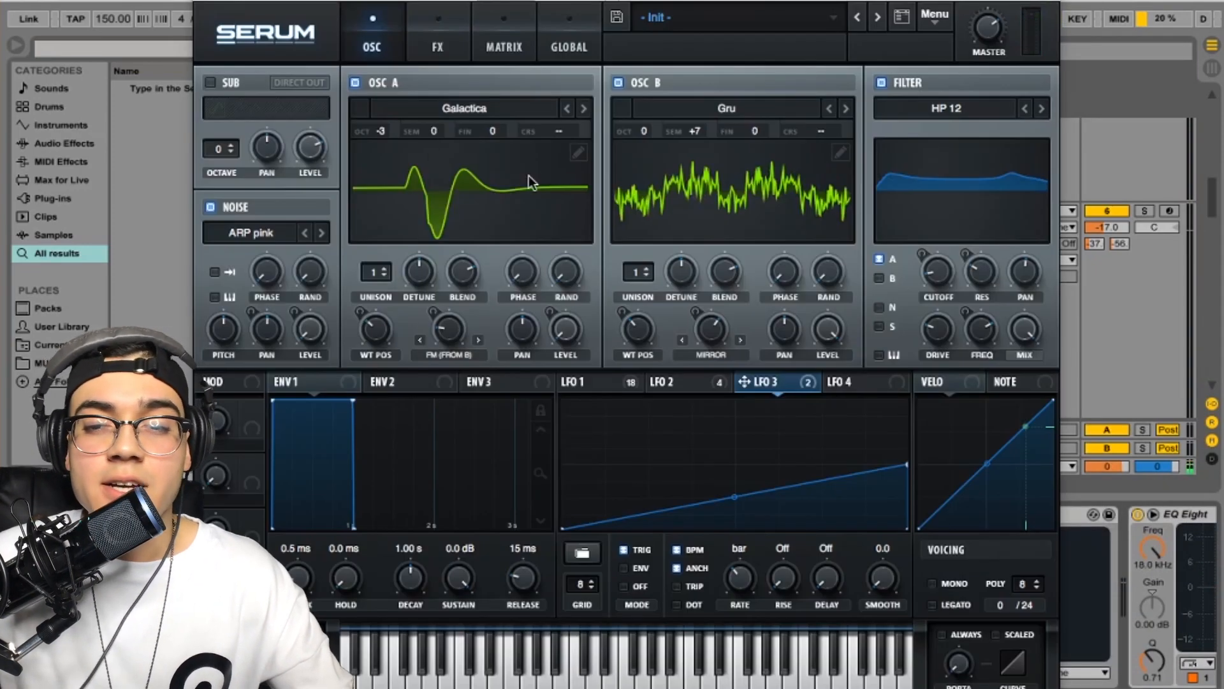
Browse Serum's OSC A wavetable folders, including Live 10 Wavetables, and its preset folders without loading anything.
{"action": "left_click", "coordinate": [469, 105]}
{"action": "mouse_move", "coordinate": [638, 286]}
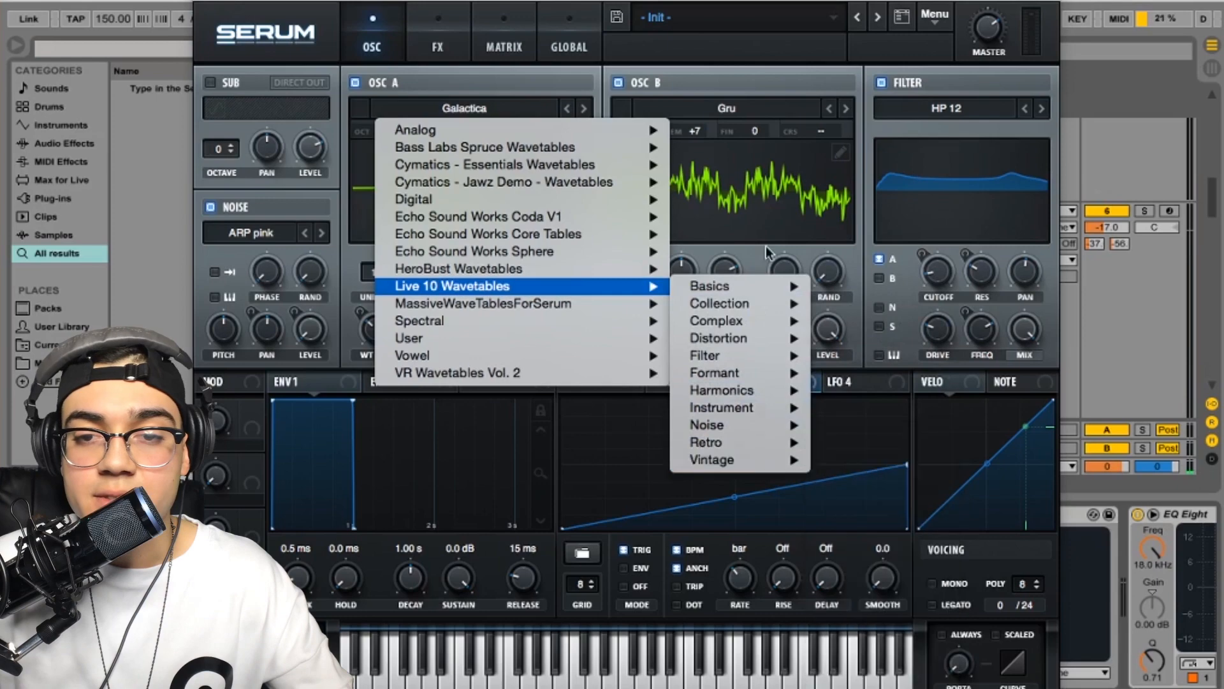
{"action": "left_click", "coordinate": [783, 6]}
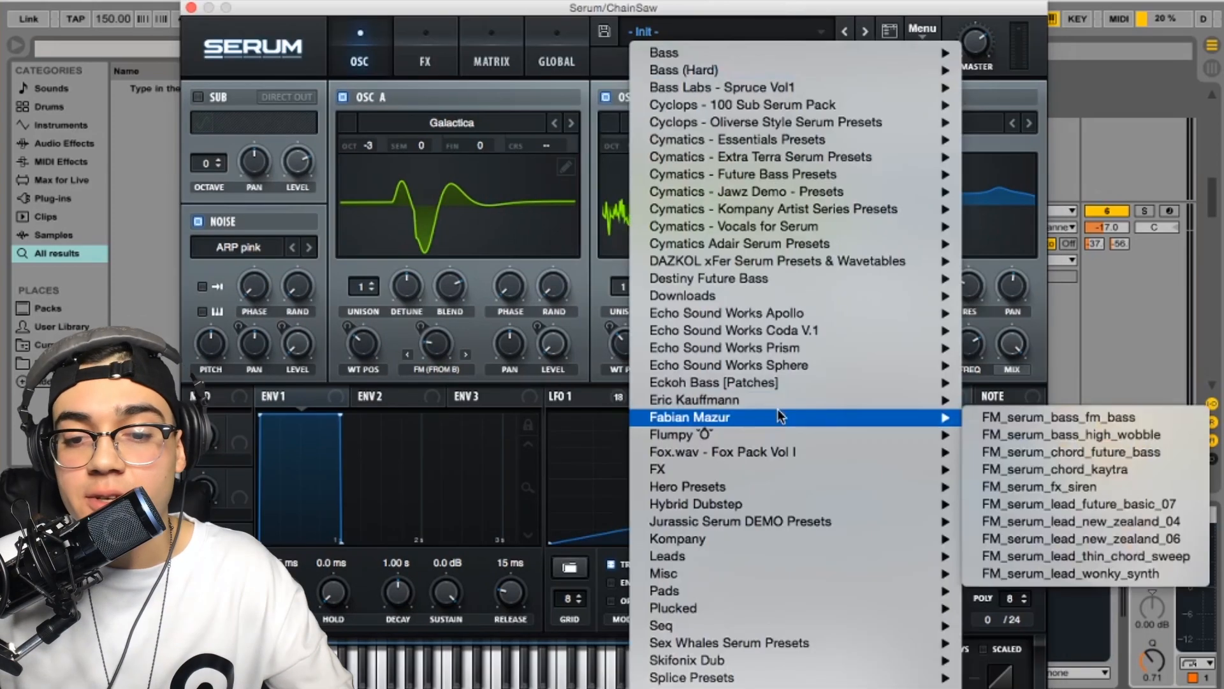
{"action": "mouse_move", "coordinate": [776, 482]}
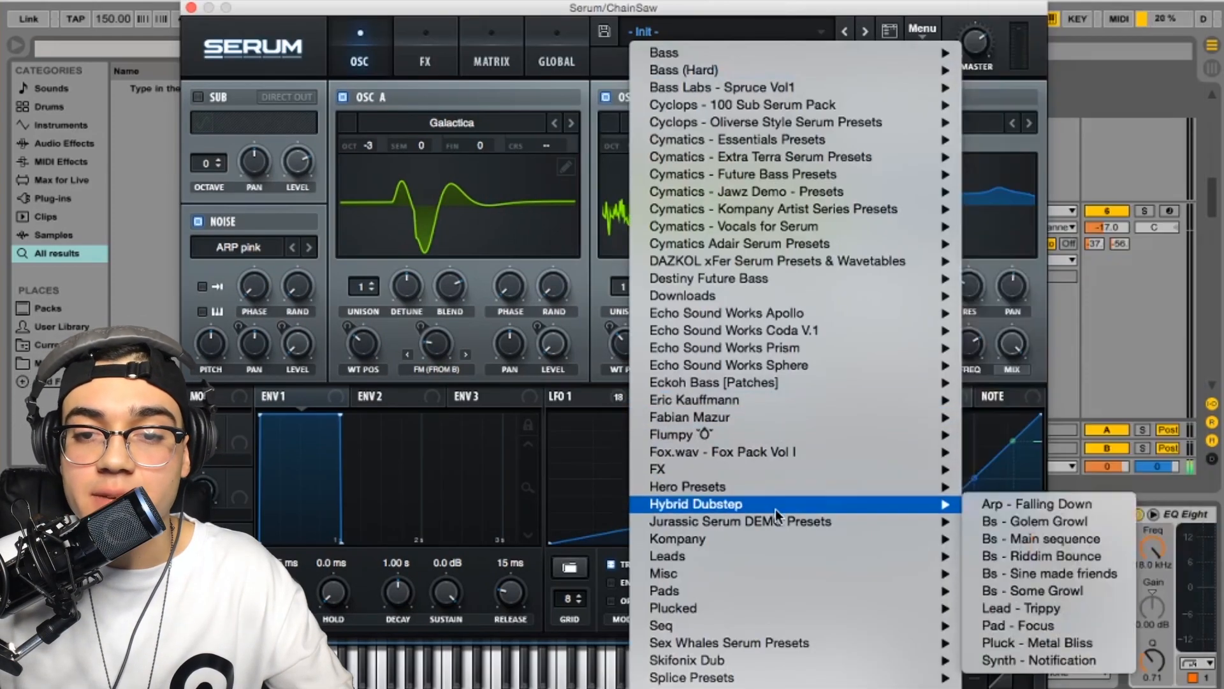
{"action": "left_click", "coordinate": [649, 22]}
{"action": "left_click", "coordinate": [436, 127]}
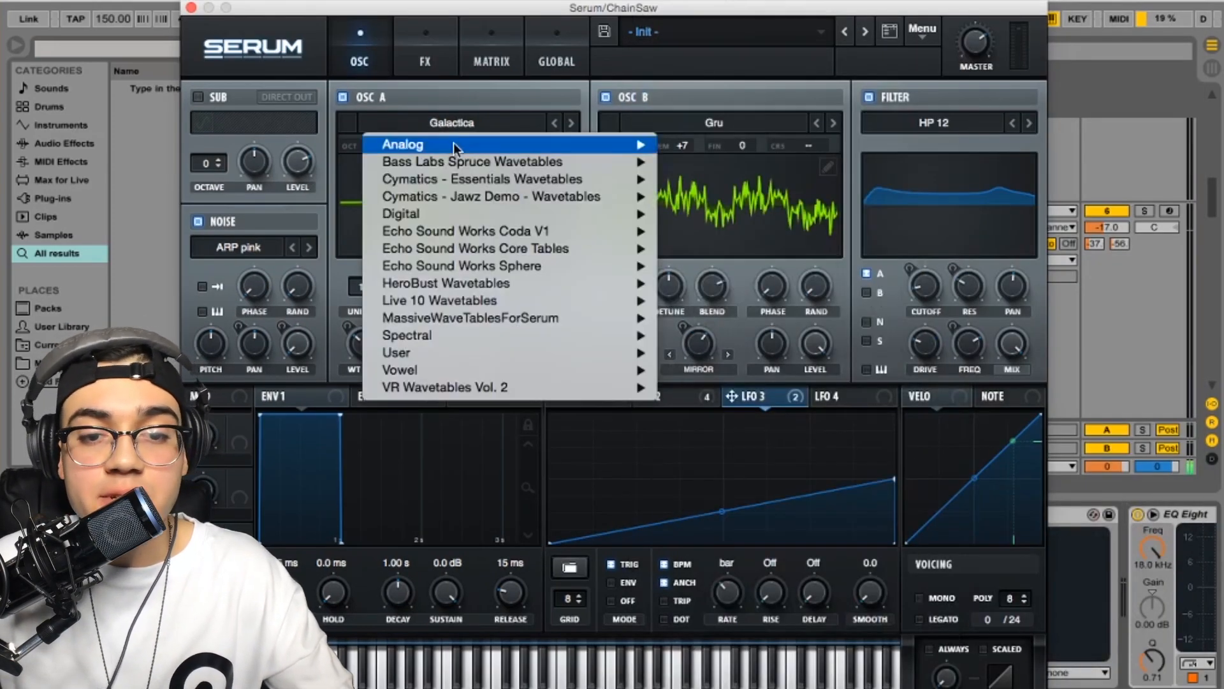
{"action": "mouse_move", "coordinate": [492, 300]}
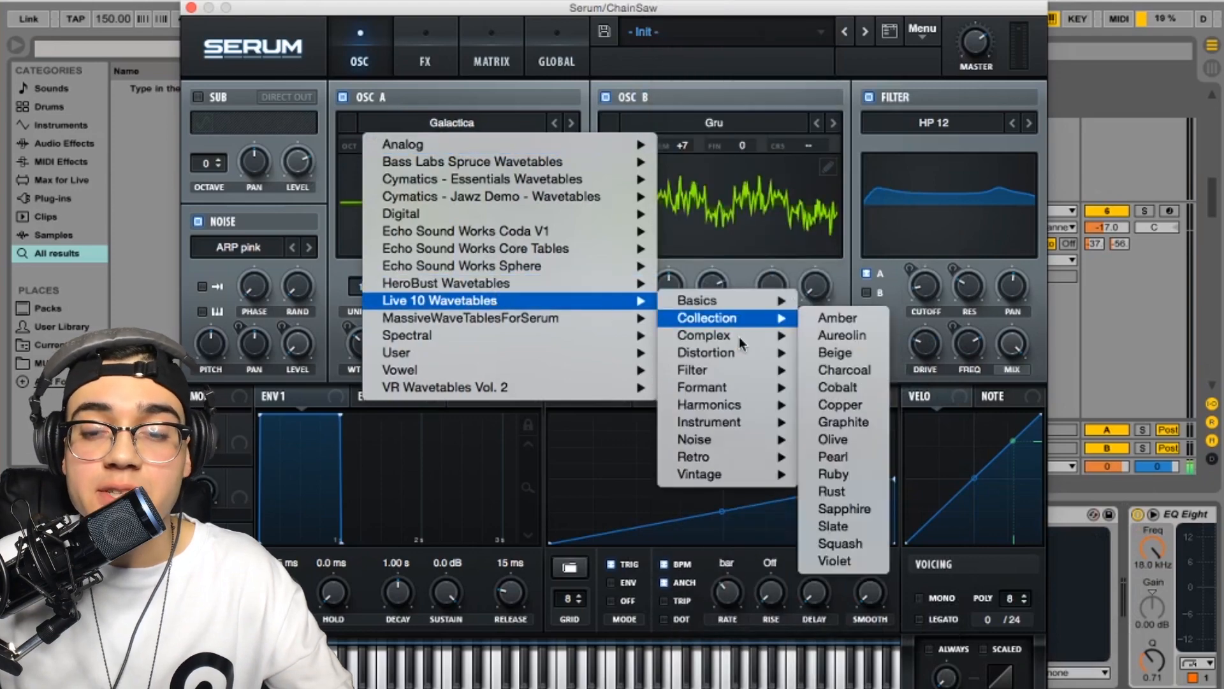
{"action": "left_click", "coordinate": [774, 35]}
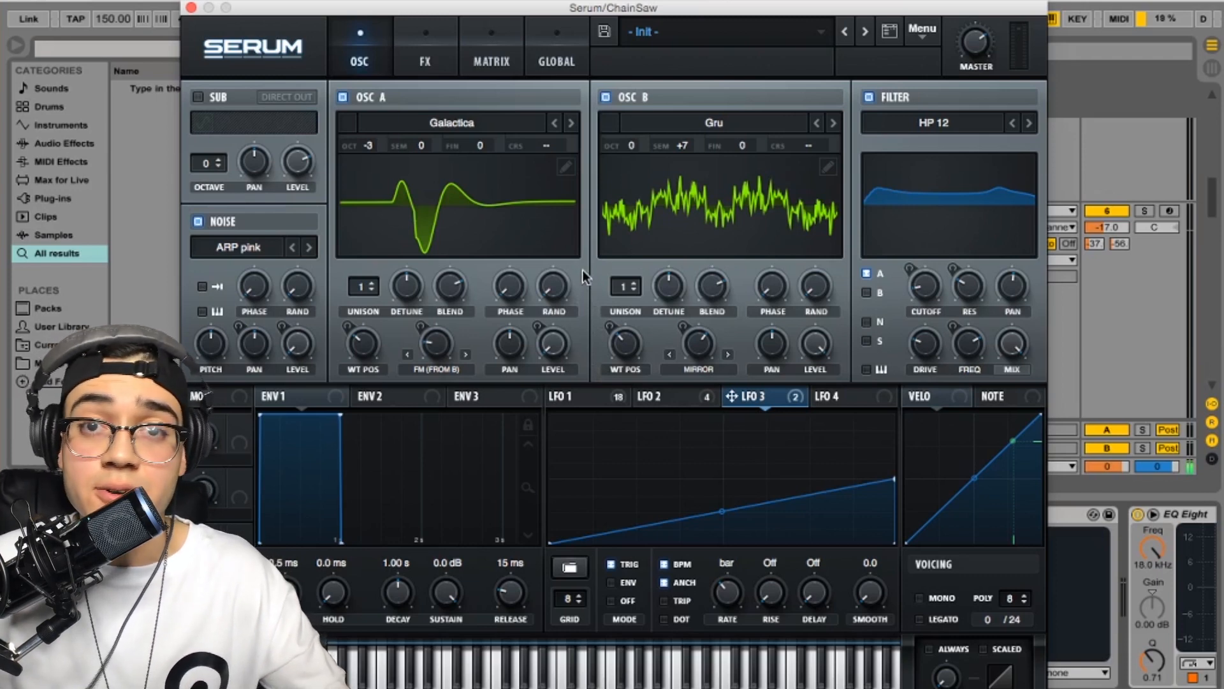
Examine the ChainSaw patch's LFO 1 shape, noise source and modulation matrix, and return to the oscillator view.
{"action": "left_click", "coordinate": [573, 396]}
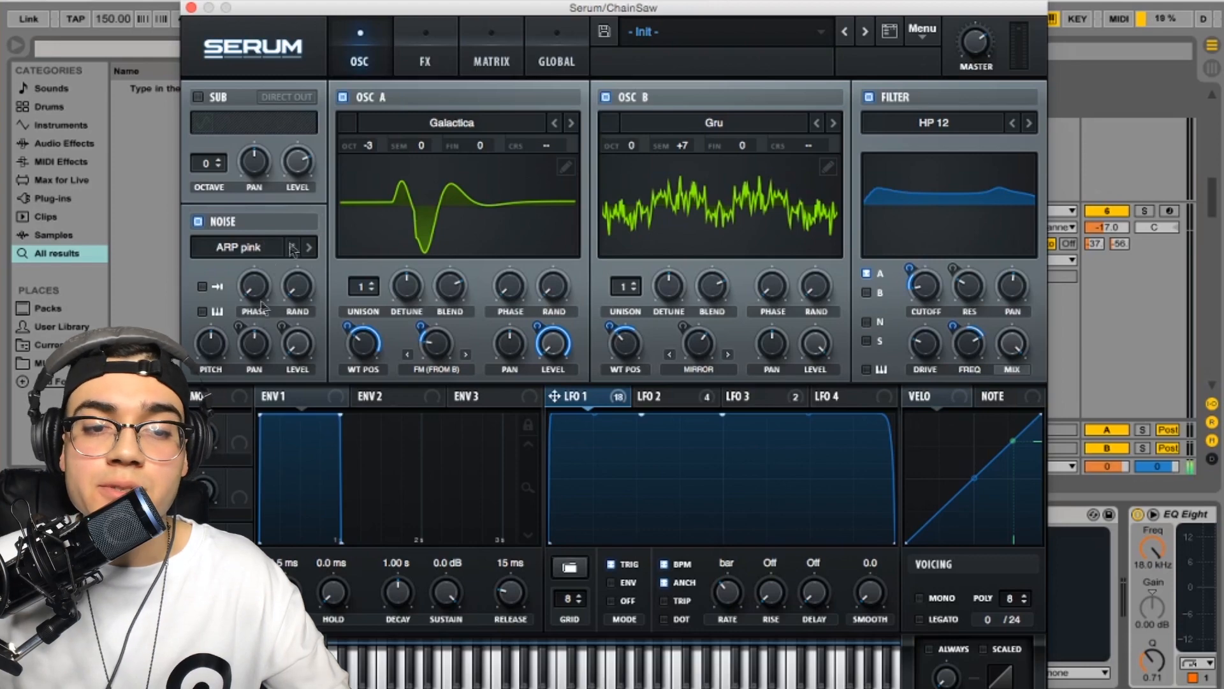
{"action": "left_click", "coordinate": [257, 246]}
{"action": "left_click", "coordinate": [491, 54]}
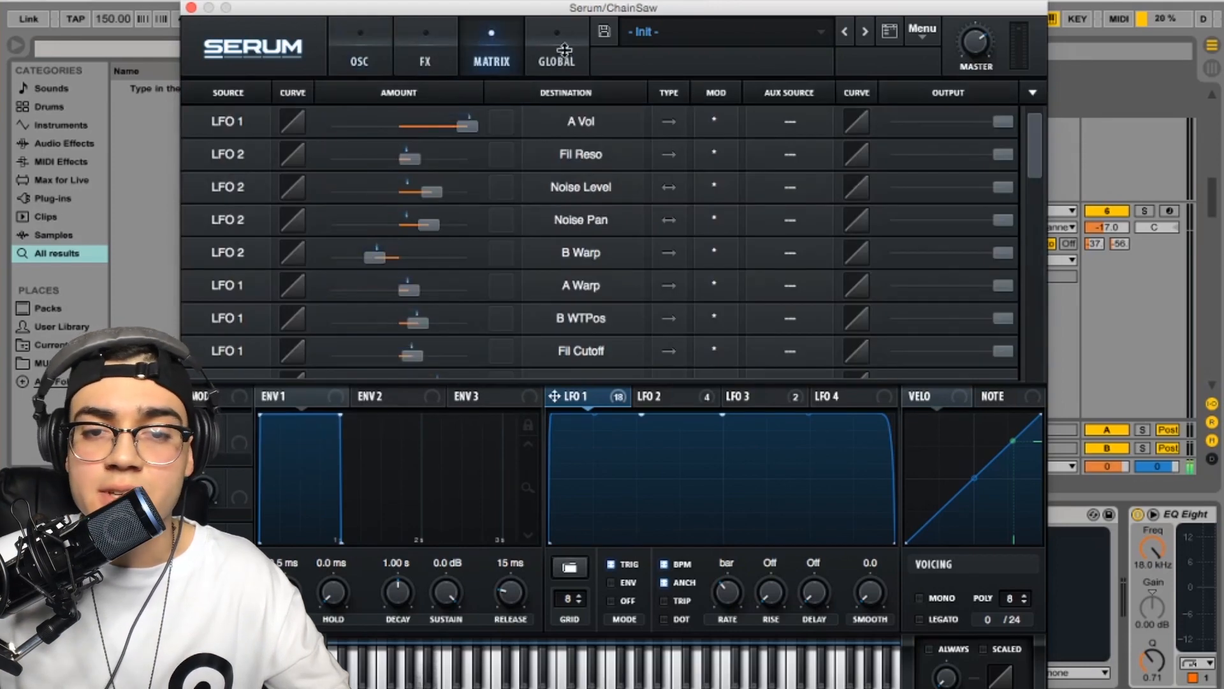
{"action": "left_click", "coordinate": [367, 41]}
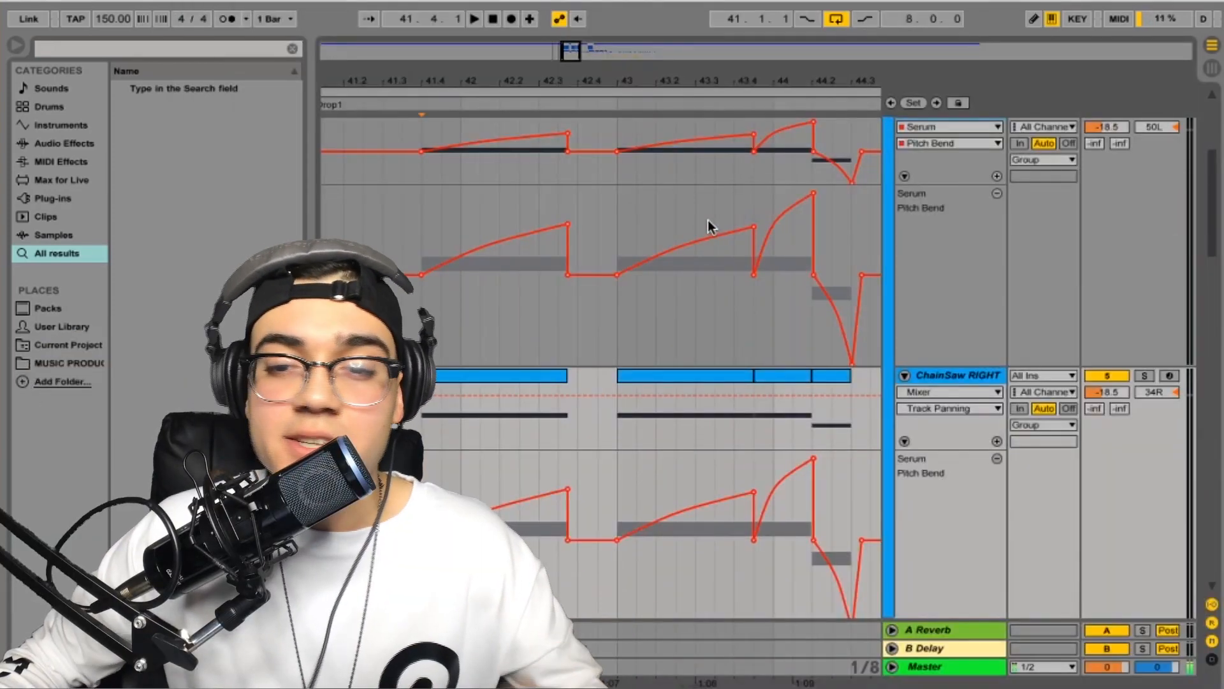
Show the devices of the 2 Audio reference track and turn off its EQ Eight.
{"action": "scroll", "coordinate": [708, 220], "scroll_direction": "up", "scroll_amount": 5}
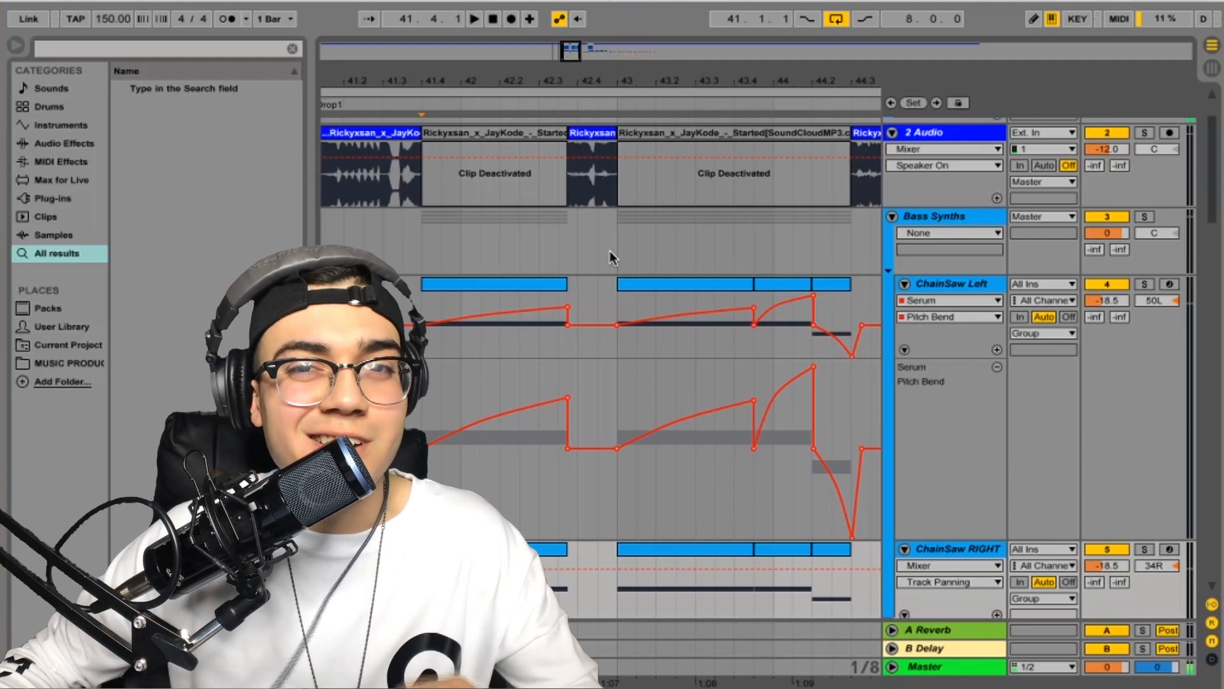
{"action": "scroll", "coordinate": [610, 252], "scroll_direction": "down", "scroll_amount": 5}
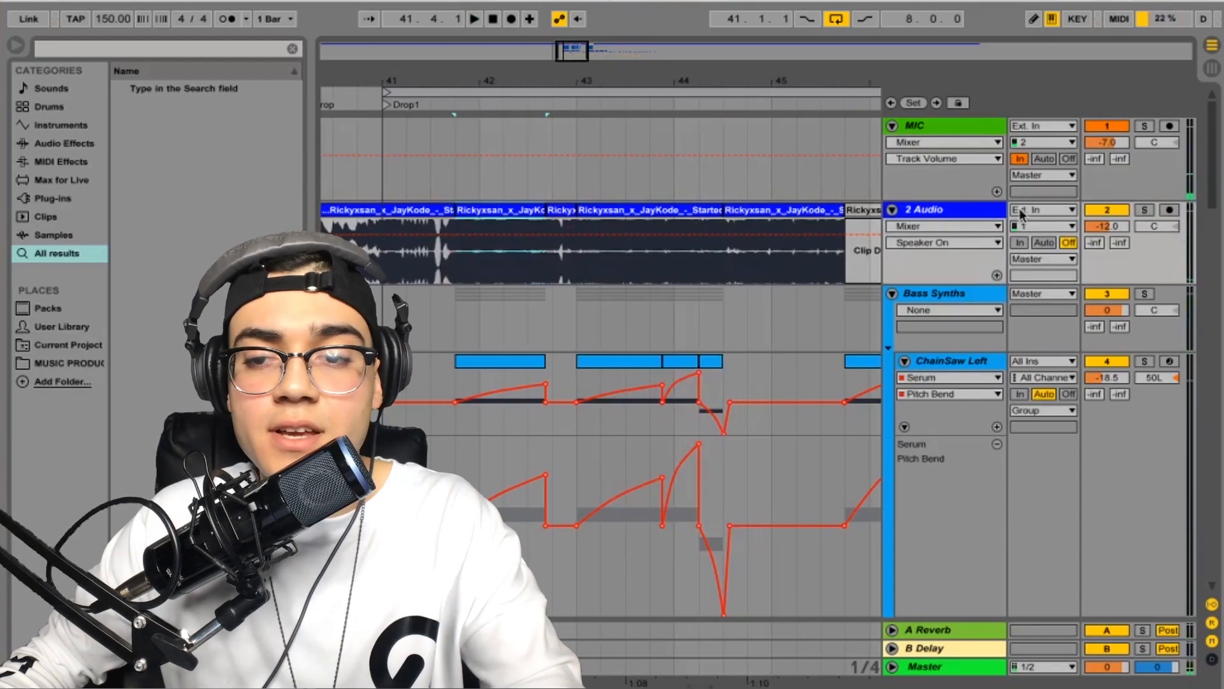
{"action": "double_click", "coordinate": [961, 211]}
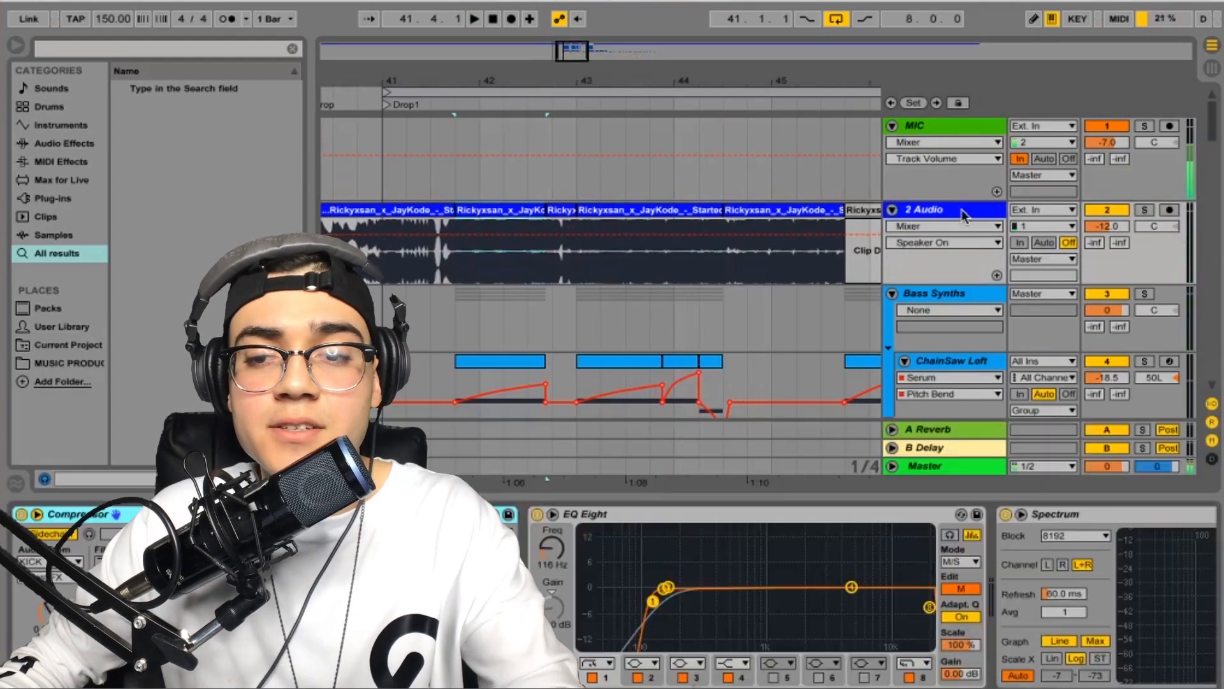
{"action": "left_click", "coordinate": [535, 515]}
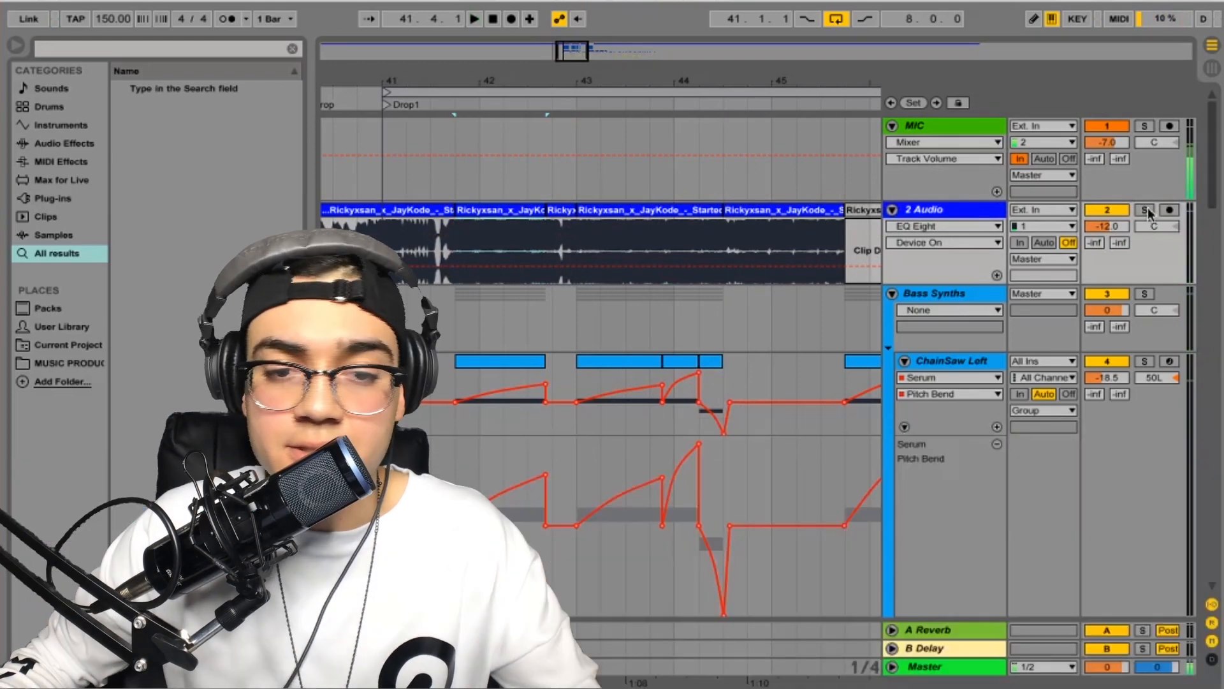
Solo the 2 Audio track, play the original drop for reference, stop playback and unsolo the track.
{"action": "left_click", "coordinate": [1147, 209]}
{"action": "key", "text": "space"}
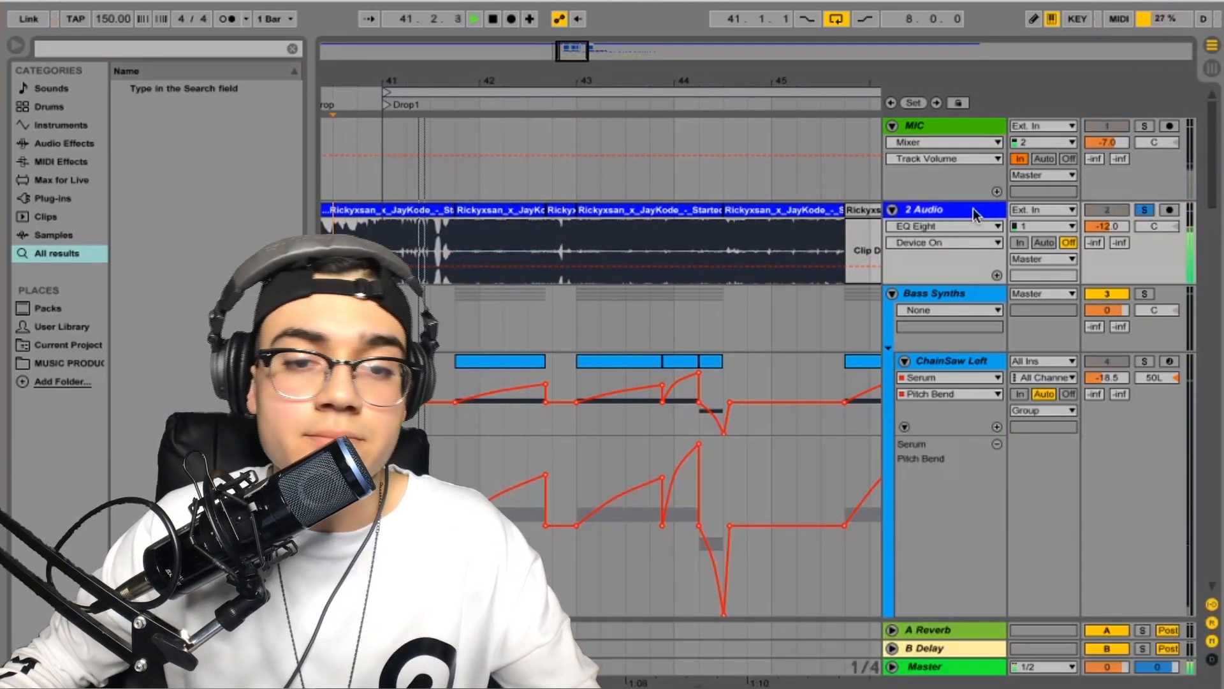
{"action": "key", "text": "space"}
{"action": "left_click", "coordinate": [1146, 212]}
Deactivate the two 2 Audio reference clips that overlap the first ChainSaw phrases of Drop1.
{"action": "left_click", "coordinate": [705, 210]}
{"action": "key", "text": "0"}
{"action": "left_click", "coordinate": [471, 210]}
{"action": "key", "text": "0"}
Play Drop1 from bar 41 to hear the recreated bass against the reference, and stop playback.
{"action": "left_click", "coordinate": [386, 271]}
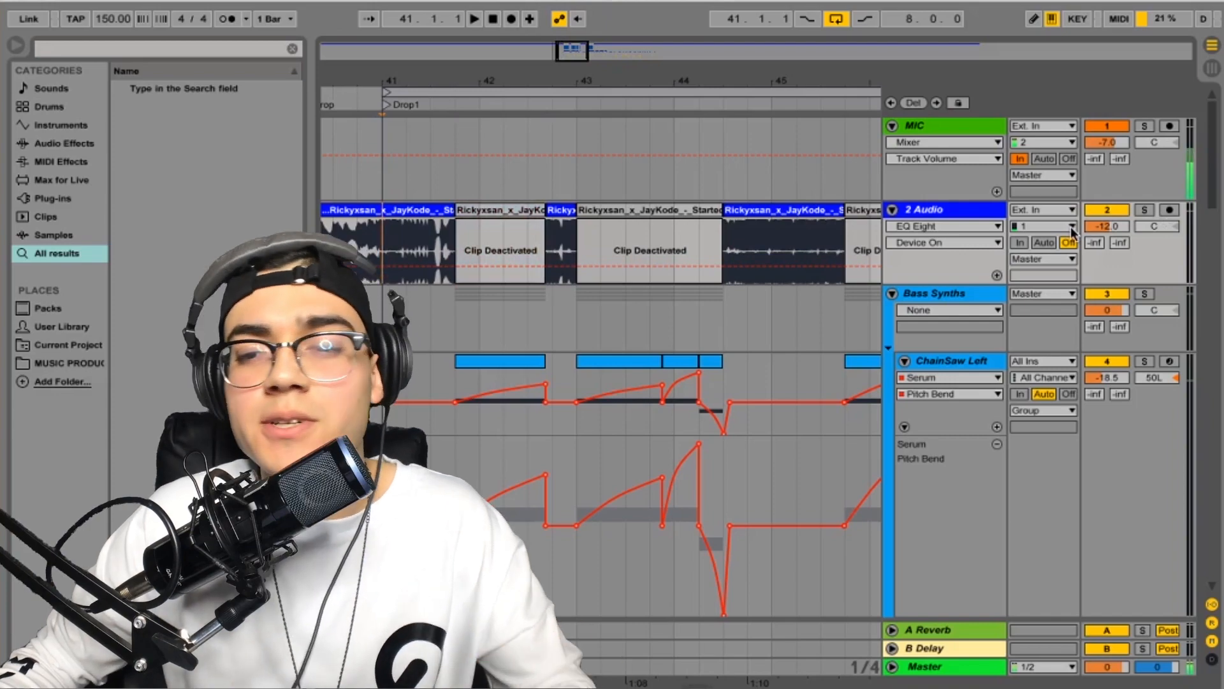
{"action": "key", "text": "space"}
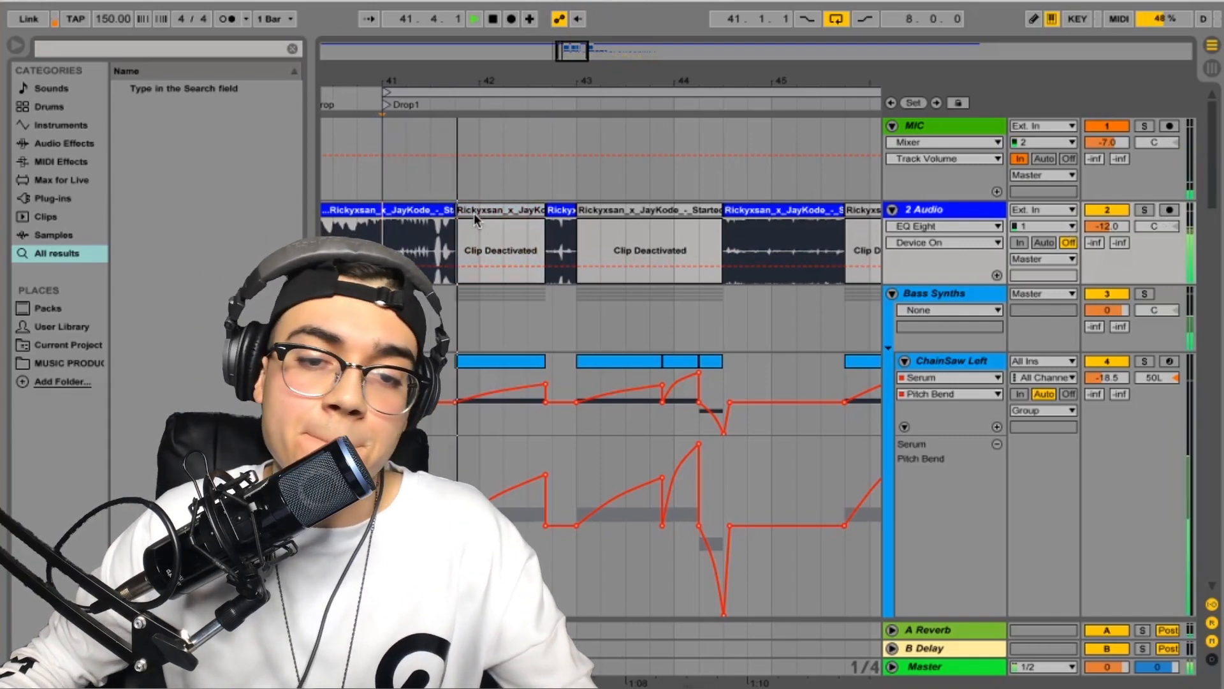
{"action": "key", "text": "space"}
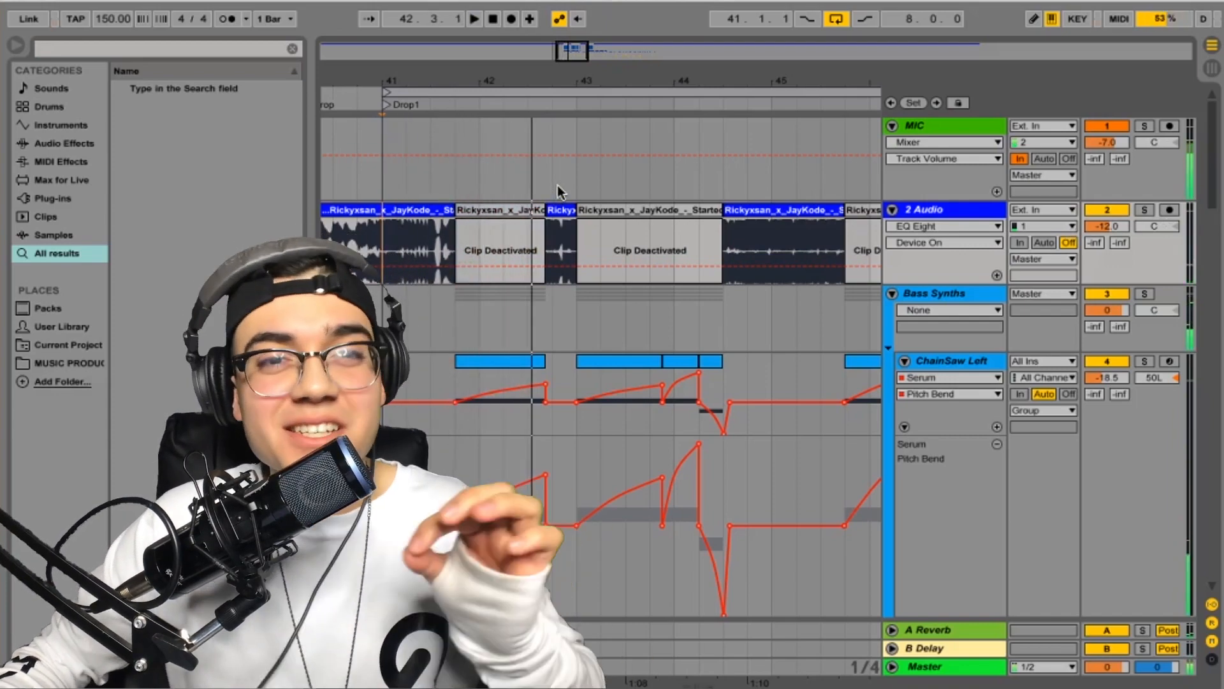